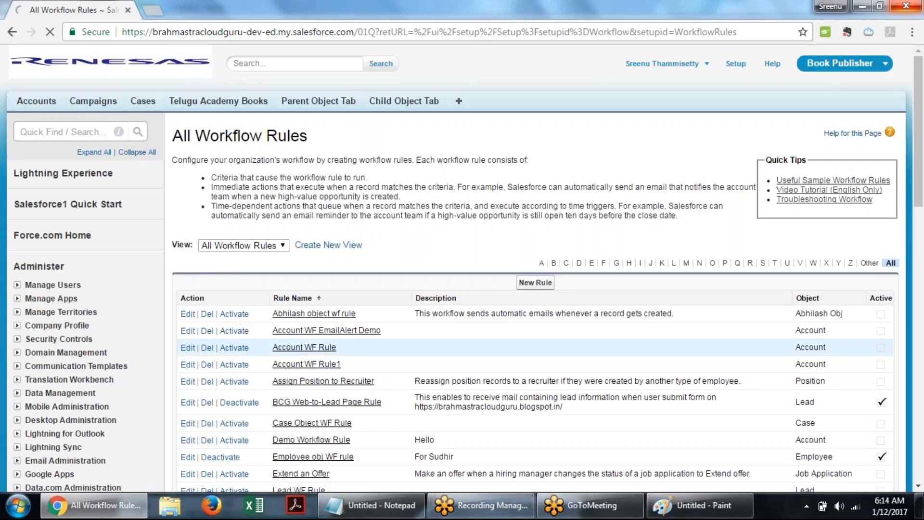
- Start a new workflow rule and browse the list of objects it can apply to
{"action": "left_click", "coordinate": [539, 283]}
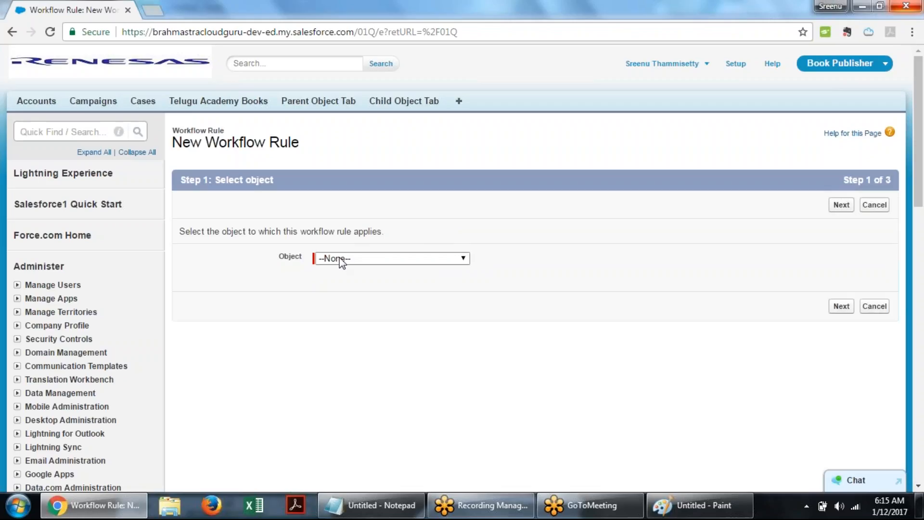
{"action": "left_click", "coordinate": [461, 258]}
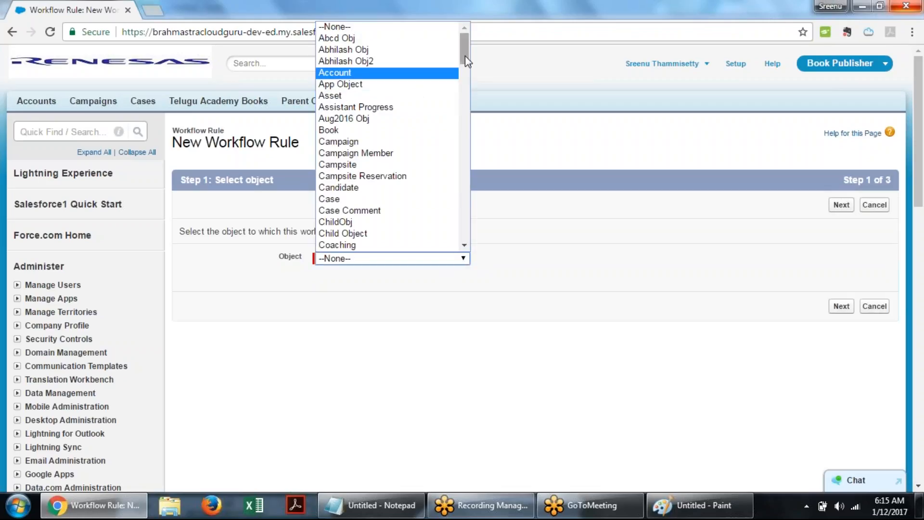
{"action": "left_click_drag", "start_coordinate": [465, 56], "coordinate": [469, 80]}
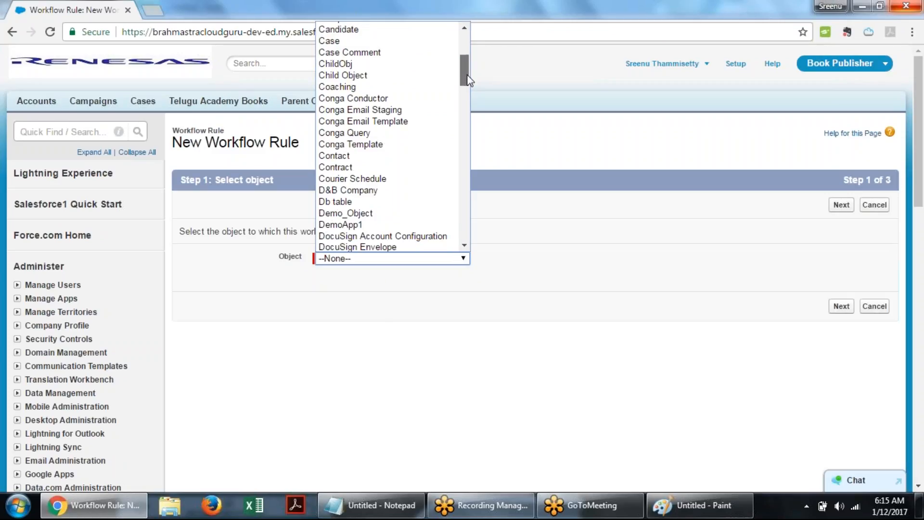
{"action": "left_click", "coordinate": [571, 219]}
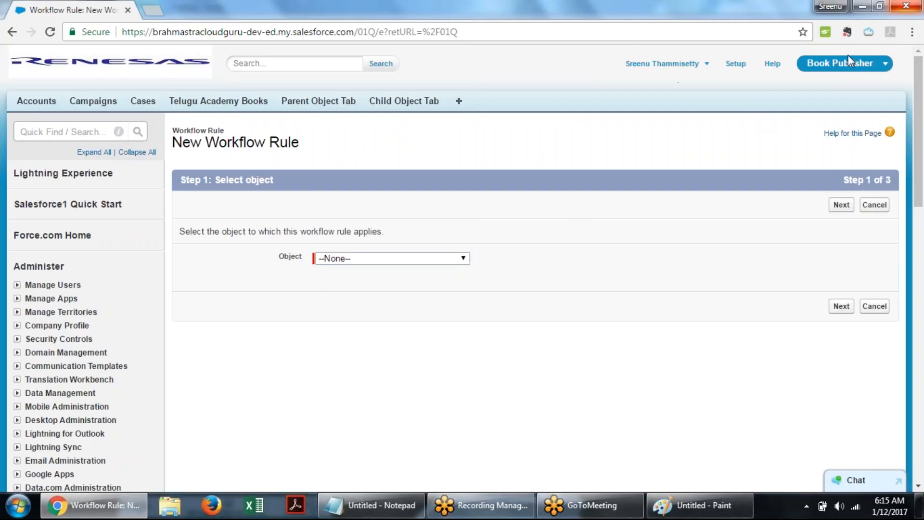
- Open the org in a new tab and switch that tab to the CC Institution app
{"action": "left_click", "coordinate": [840, 66]}
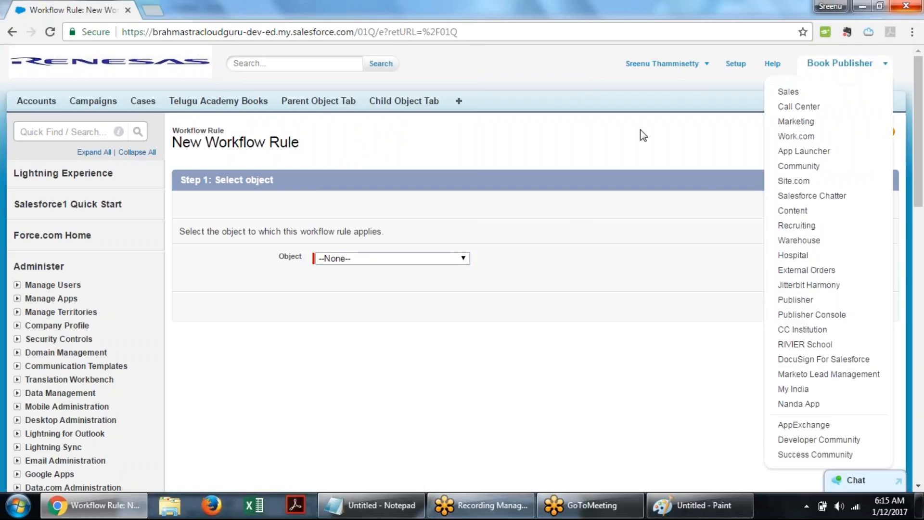
{"action": "middle_click", "coordinate": [790, 93]}
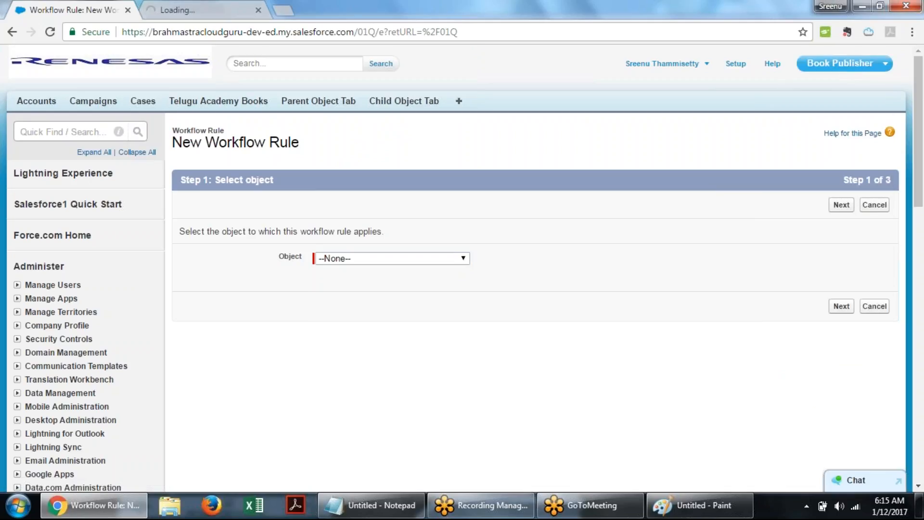
{"action": "left_click", "coordinate": [850, 67]}
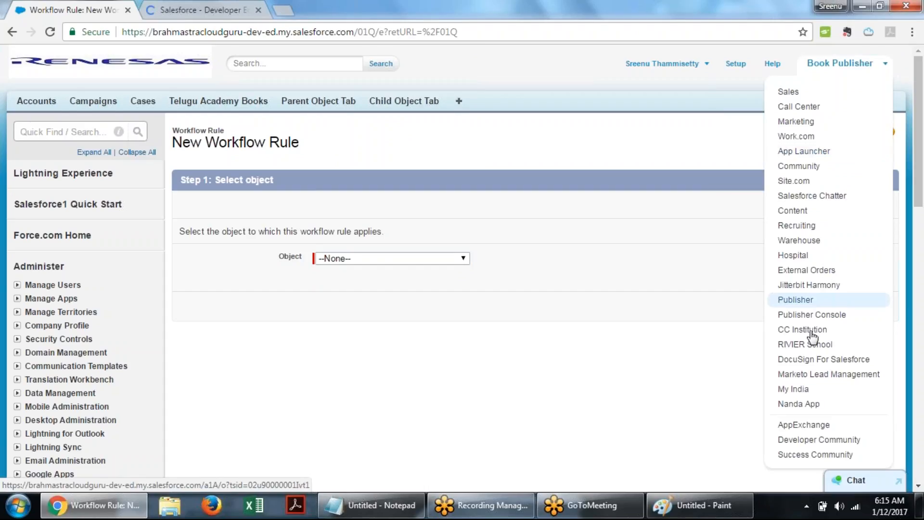
{"action": "left_click", "coordinate": [183, 6]}
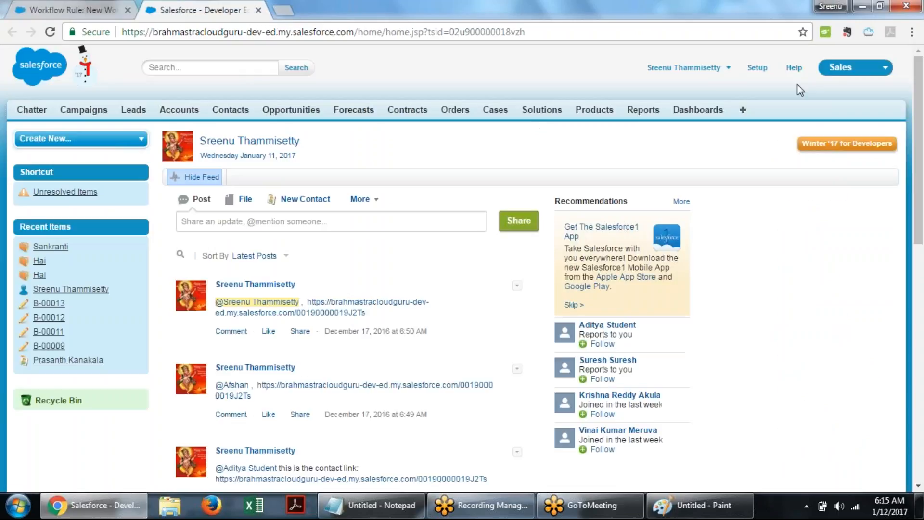
{"action": "left_click", "coordinate": [857, 68]}
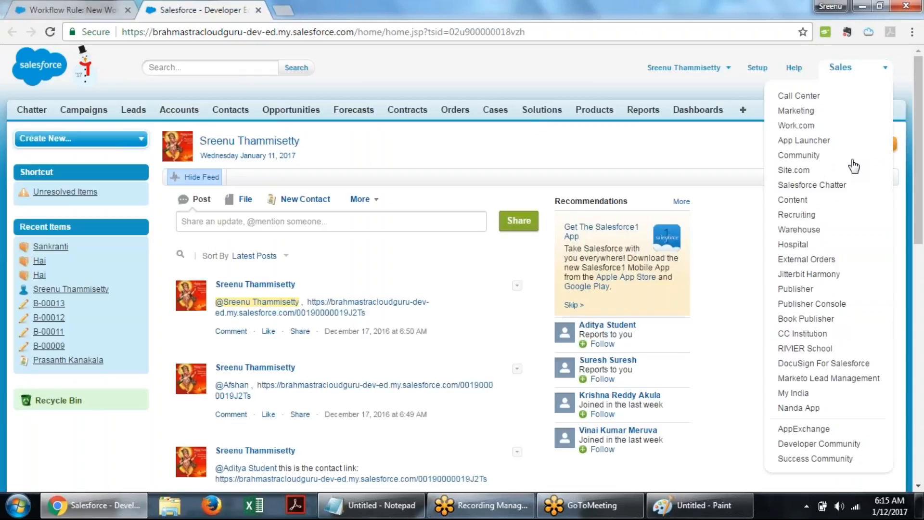
{"action": "left_click", "coordinate": [807, 318]}
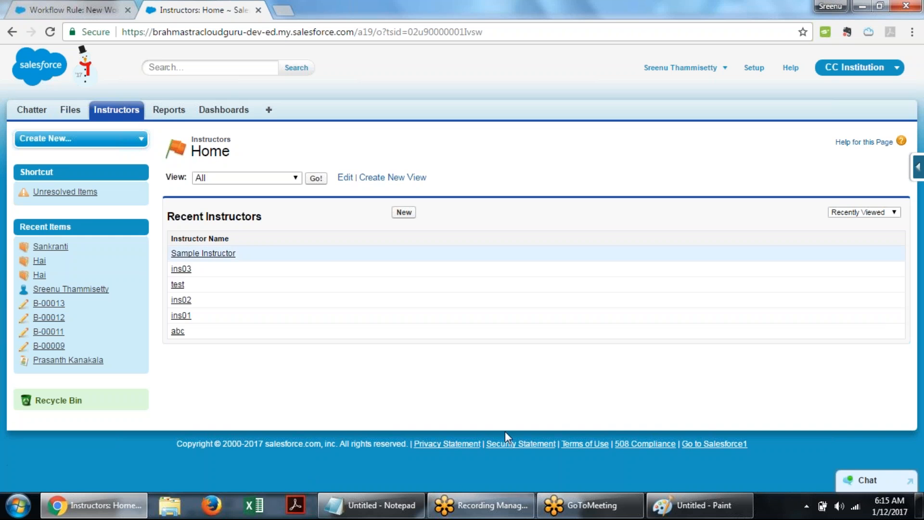
- Open a new Instructor record form in the CC Institution app
{"action": "left_click", "coordinate": [377, 514]}
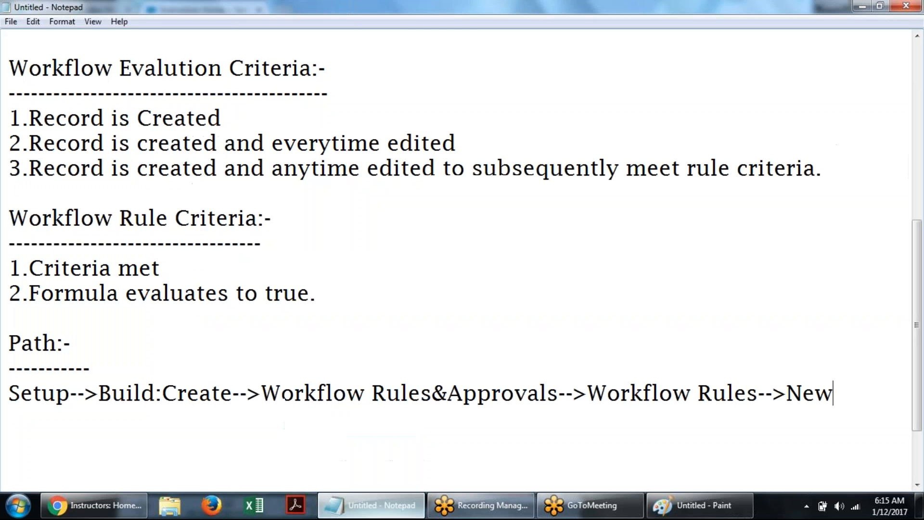
{"action": "key", "text": "alt+Tab"}
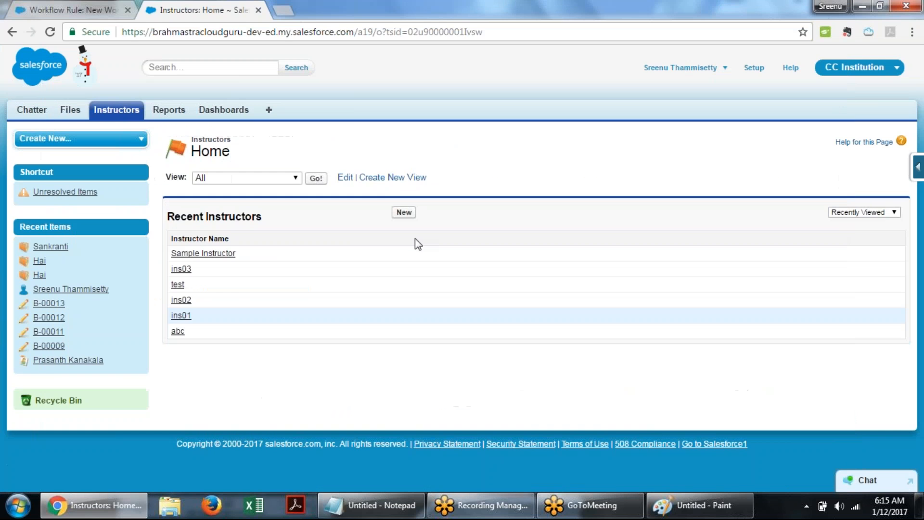
{"action": "left_click", "coordinate": [405, 212]}
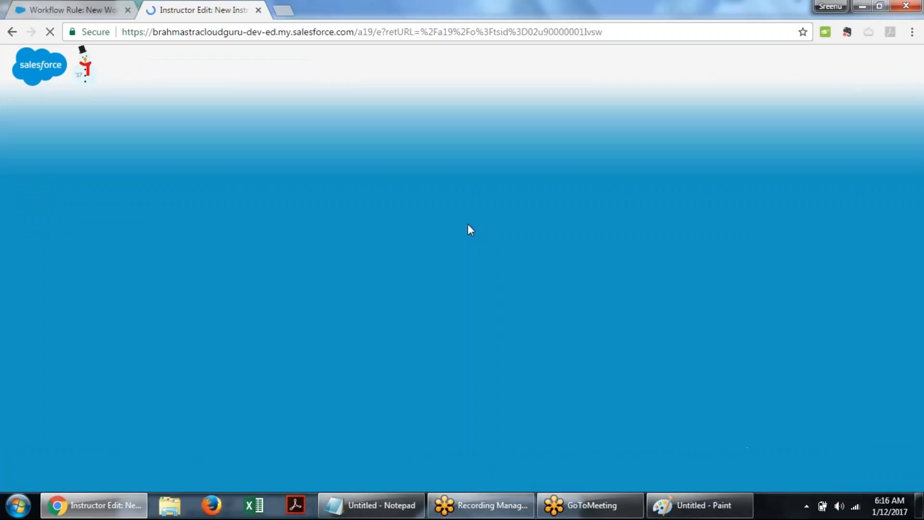
{"action": "right_click", "coordinate": [470, 230]}
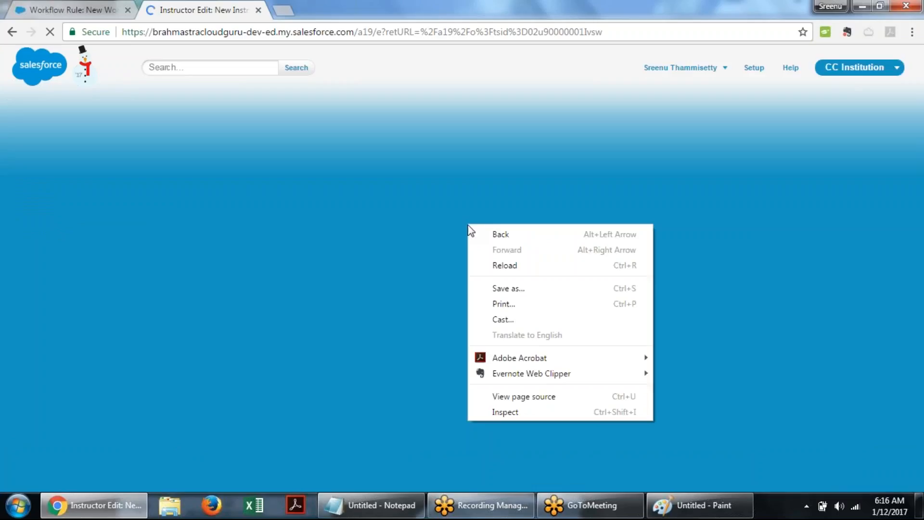
{"action": "left_click", "coordinate": [450, 96]}
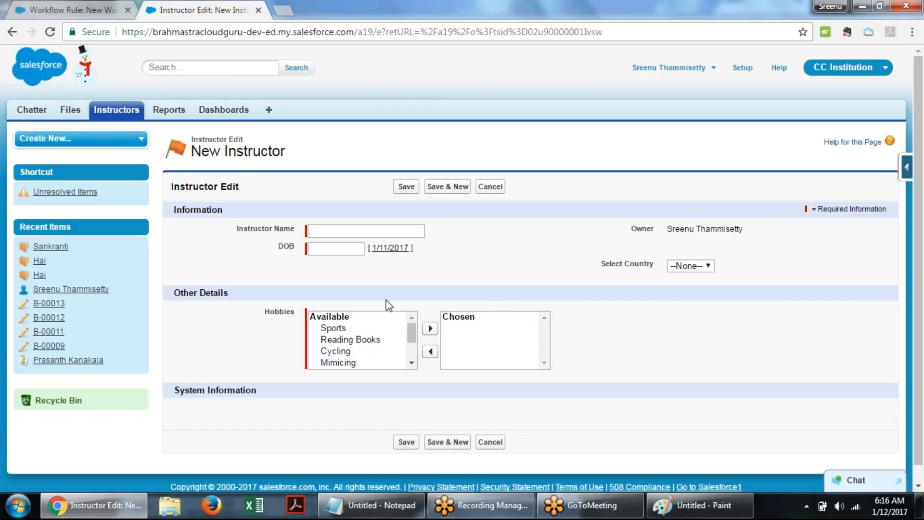
- Set the Select Country picklist on the new Instructor form to US
{"action": "scroll", "coordinate": [646, 268], "scroll_direction": "down", "scroll_amount": 1}
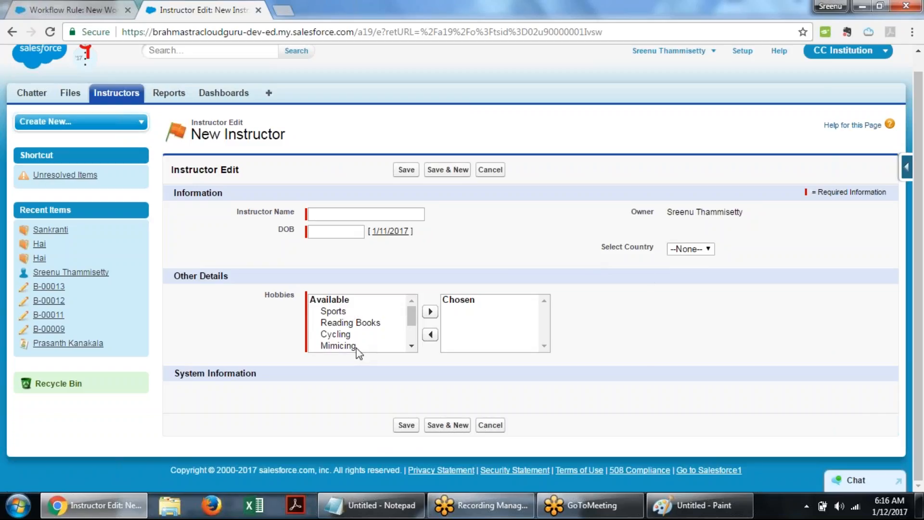
{"action": "left_click", "coordinate": [702, 251]}
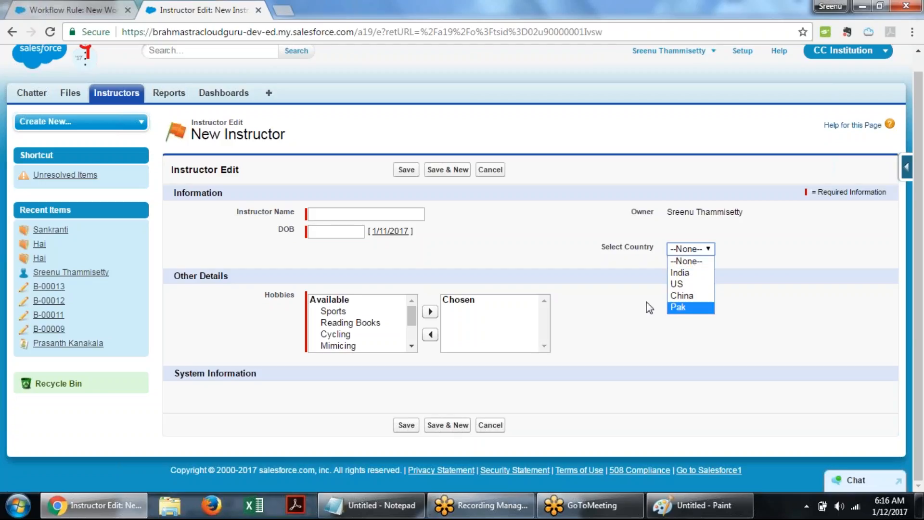
{"action": "left_click", "coordinate": [697, 287]}
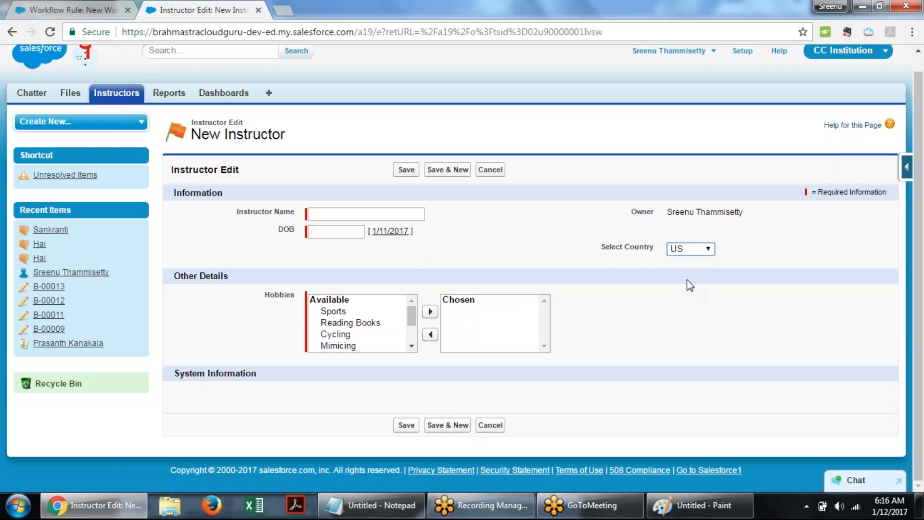
{"action": "left_click", "coordinate": [585, 264]}
{"action": "left_click", "coordinate": [687, 250]}
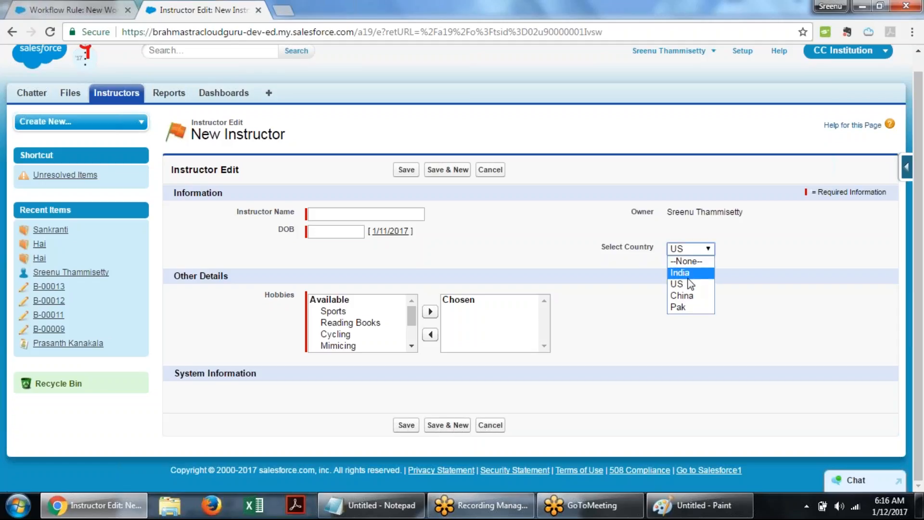
{"action": "left_click", "coordinate": [607, 266]}
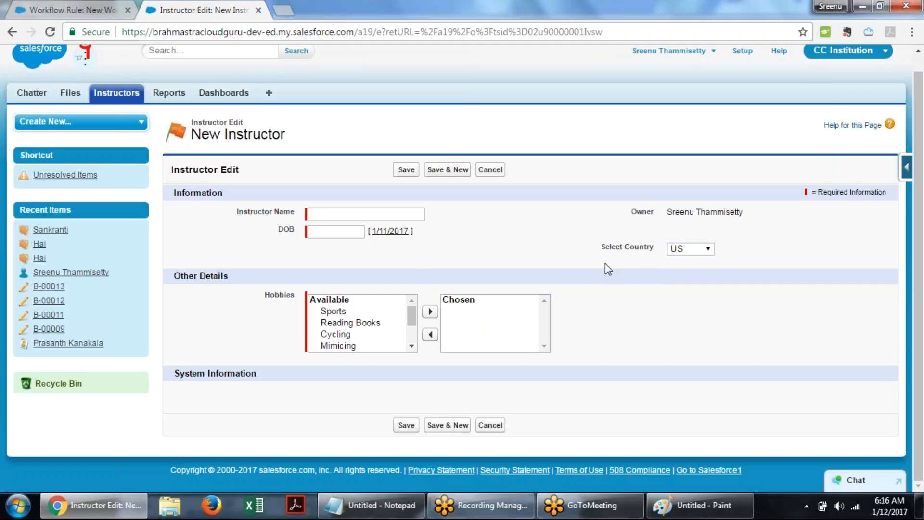
- Set the Select Country picklist to India
{"action": "triple_click", "coordinate": [614, 248]}
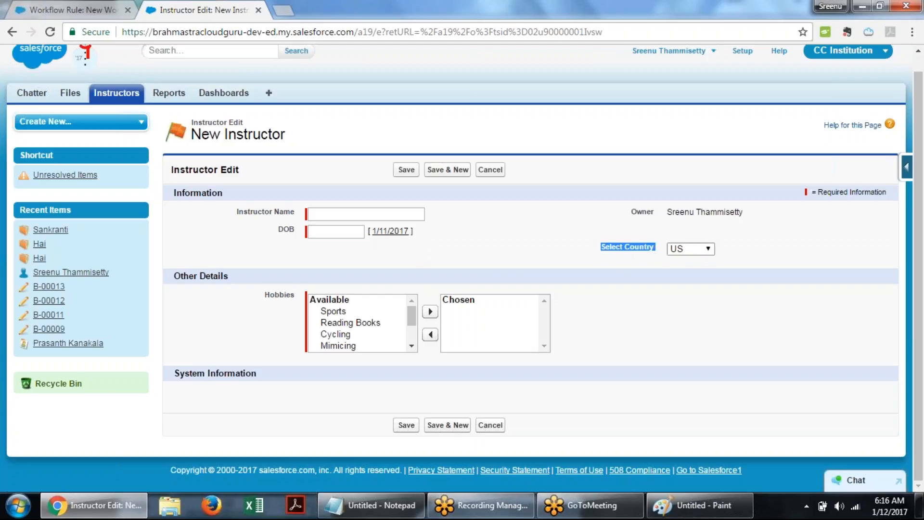
{"action": "left_click", "coordinate": [696, 249]}
{"action": "left_click", "coordinate": [698, 270]}
{"action": "left_click", "coordinate": [663, 268]}
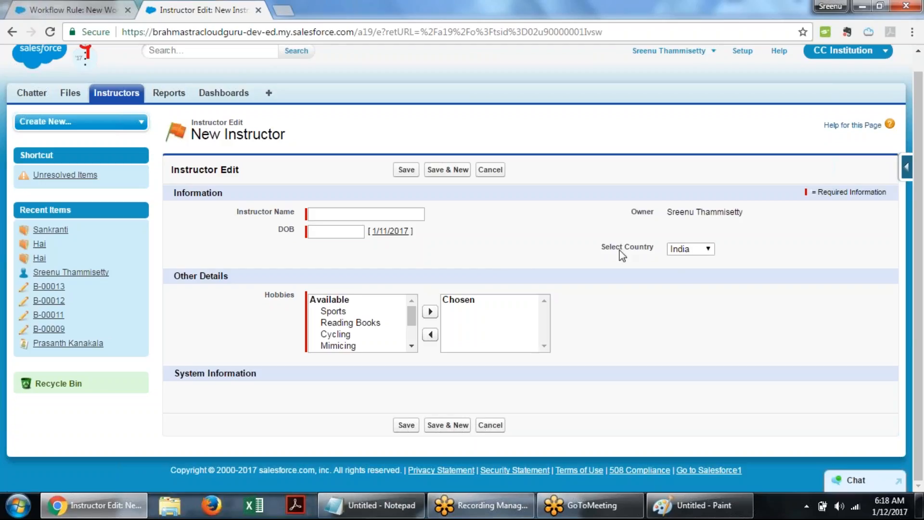
{"action": "left_click_drag", "start_coordinate": [621, 247], "coordinate": [654, 247]}
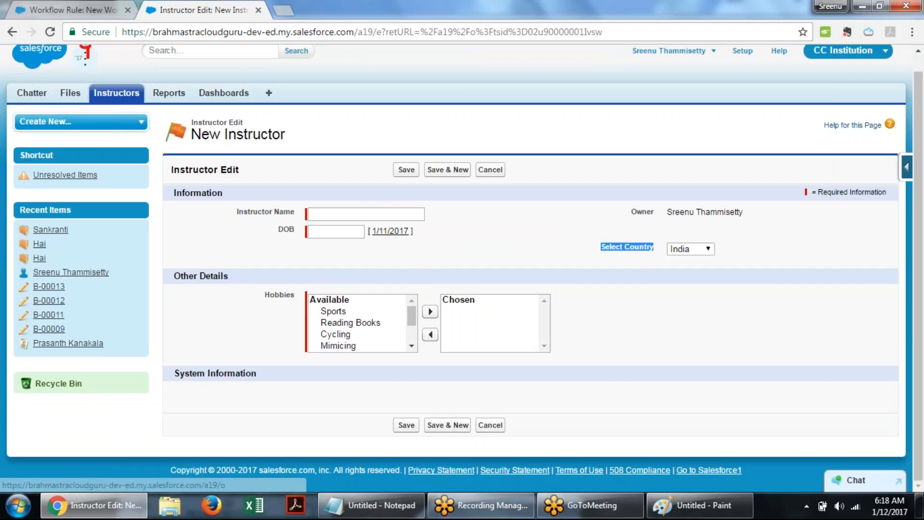
{"action": "left_click", "coordinate": [613, 257]}
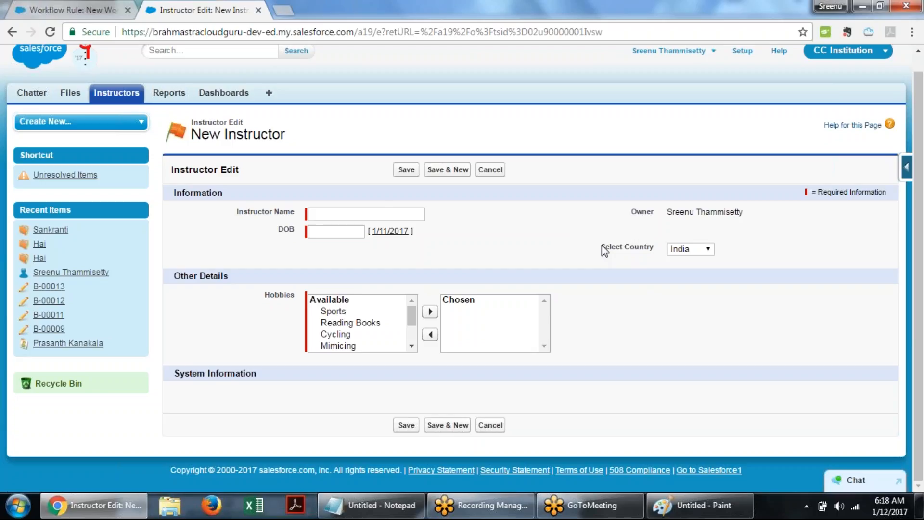
{"action": "left_click_drag", "start_coordinate": [602, 246], "coordinate": [654, 247]}
{"action": "left_click", "coordinate": [704, 251]}
{"action": "left_click", "coordinate": [688, 284]}
{"action": "left_click_drag", "start_coordinate": [601, 246], "coordinate": [642, 243]}
{"action": "left_click", "coordinate": [687, 272]}
{"action": "left_click", "coordinate": [688, 248]}
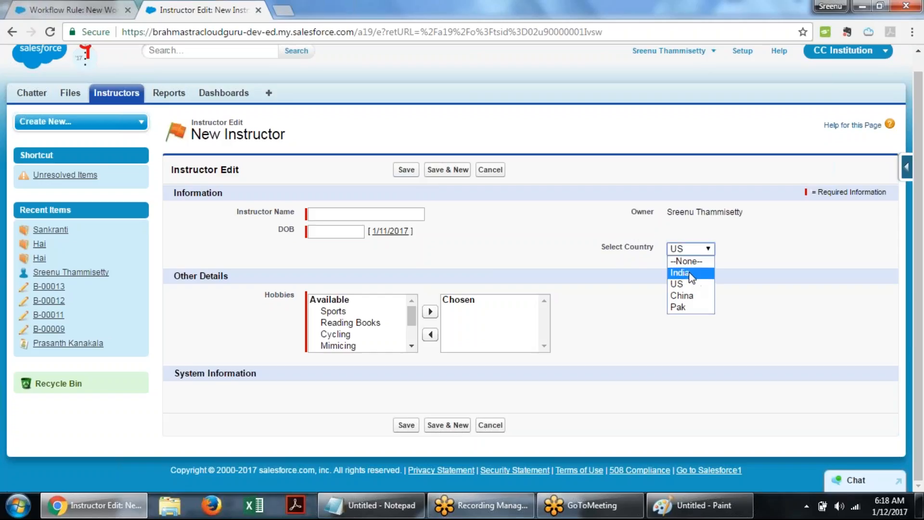
{"action": "left_click", "coordinate": [690, 273]}
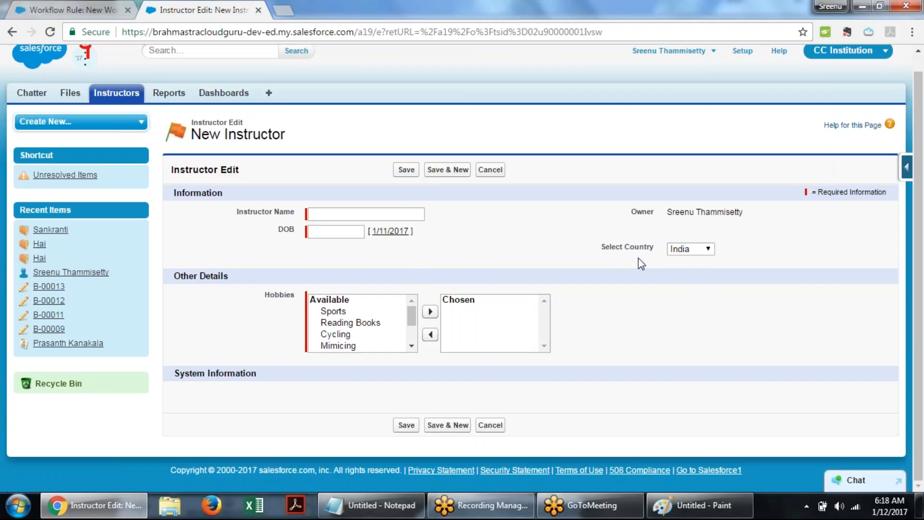
{"action": "left_click_drag", "start_coordinate": [639, 256], "coordinate": [587, 315]}
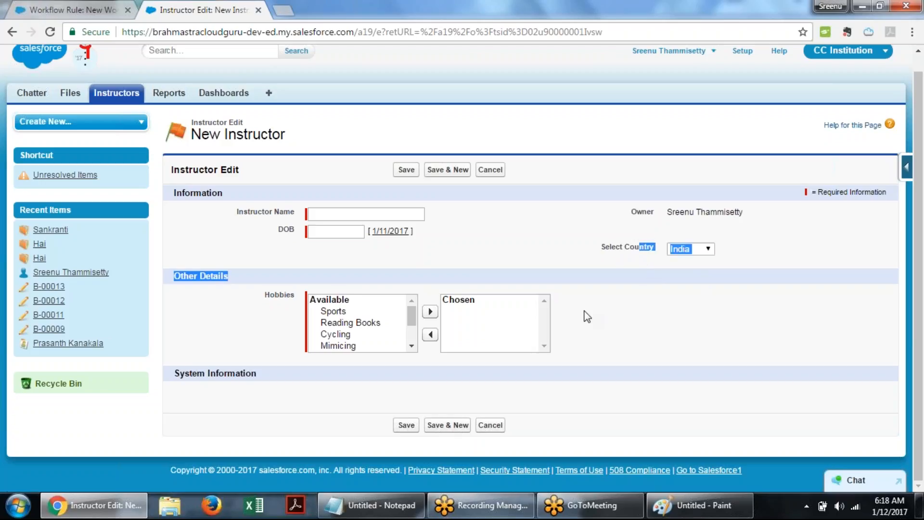
{"action": "left_click", "coordinate": [587, 316]}
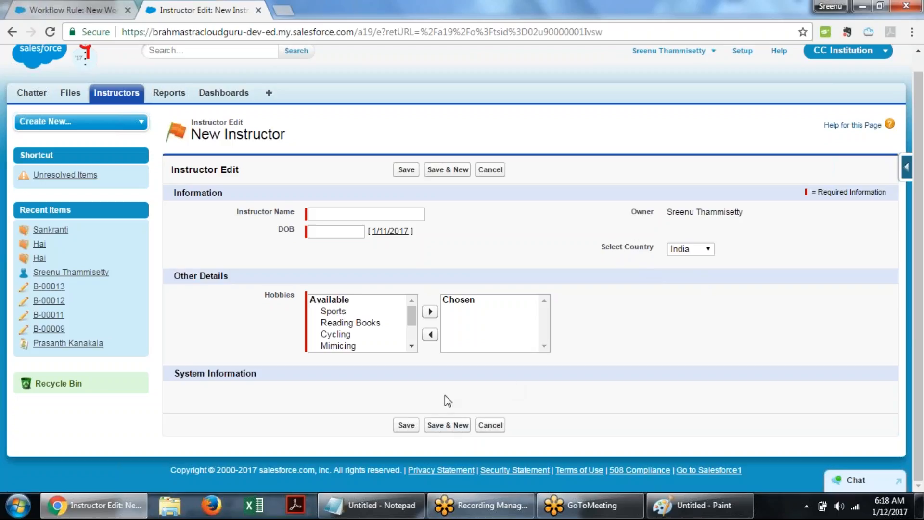
- Switch to Paint and add a text label reading "Record is create" left of the Evalution Criteria diamond
{"action": "left_click", "coordinate": [114, 496]}
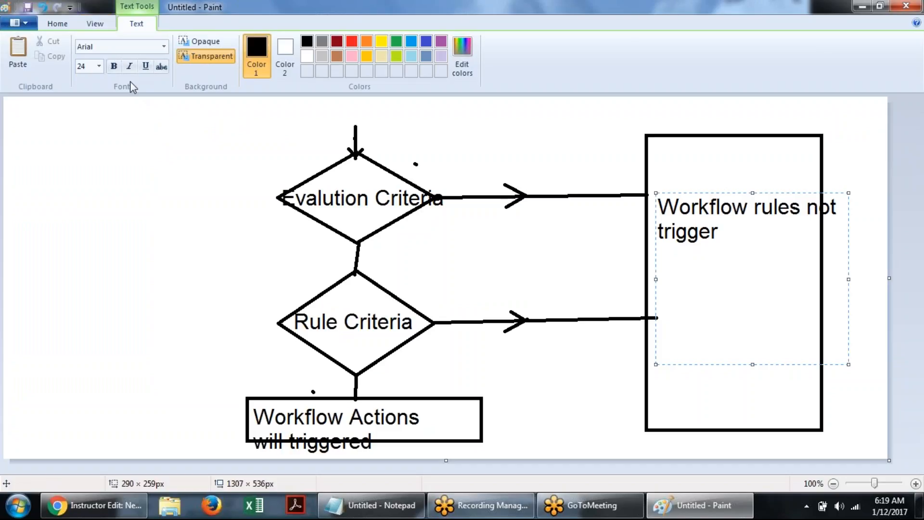
{"action": "left_click", "coordinate": [103, 186]}
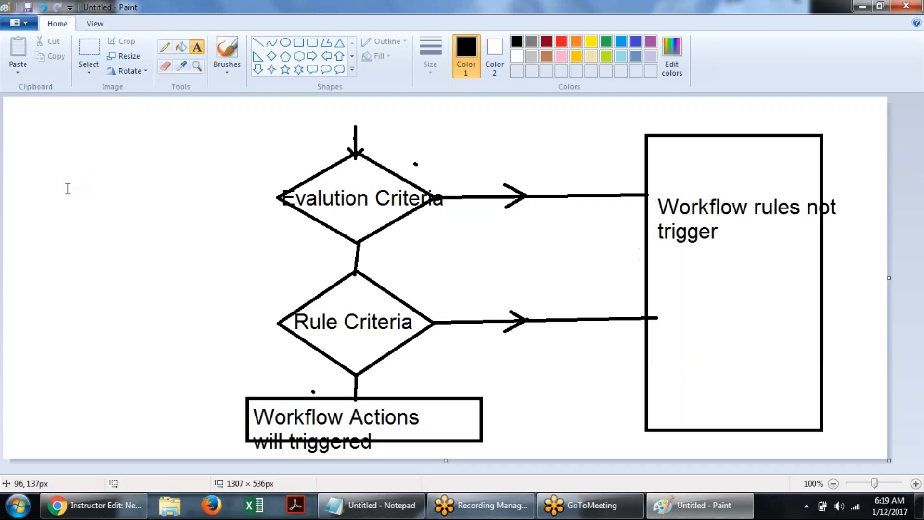
{"action": "left_click", "coordinate": [68, 187]}
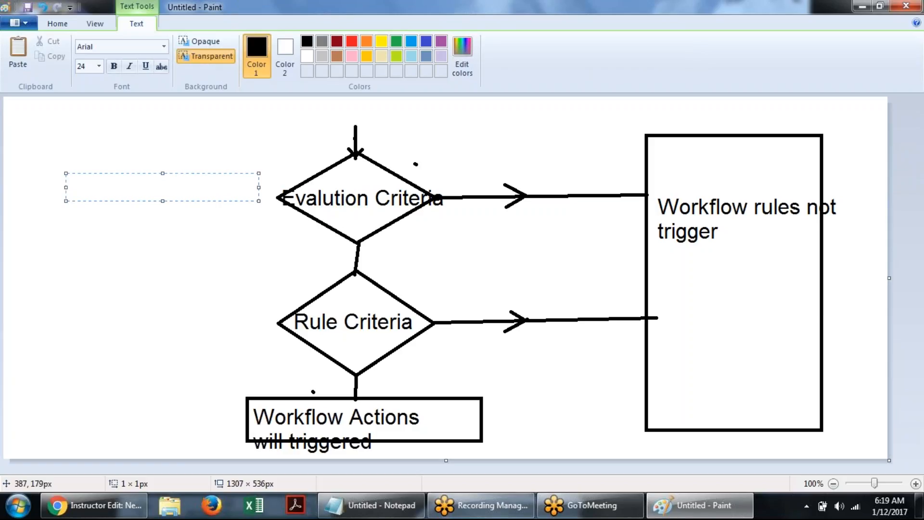
{"action": "type", "text": "Record is "}
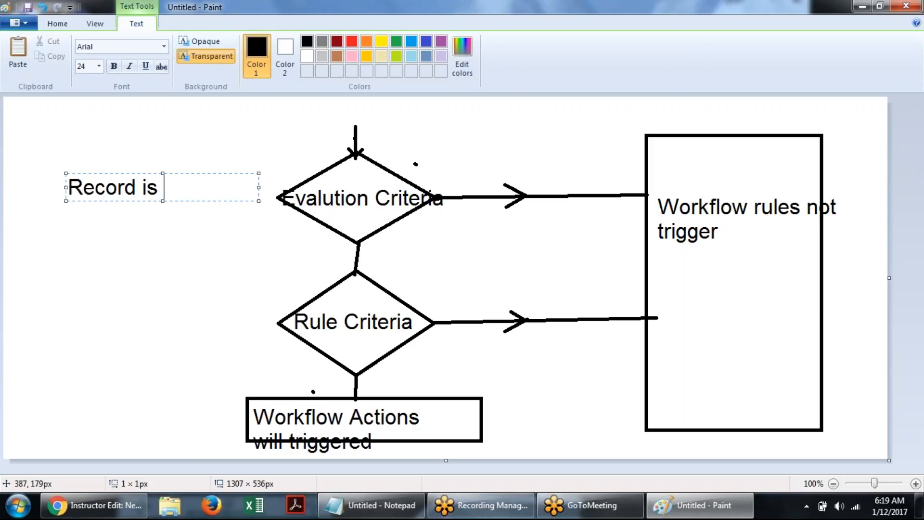
{"action": "type", "text": "create"}
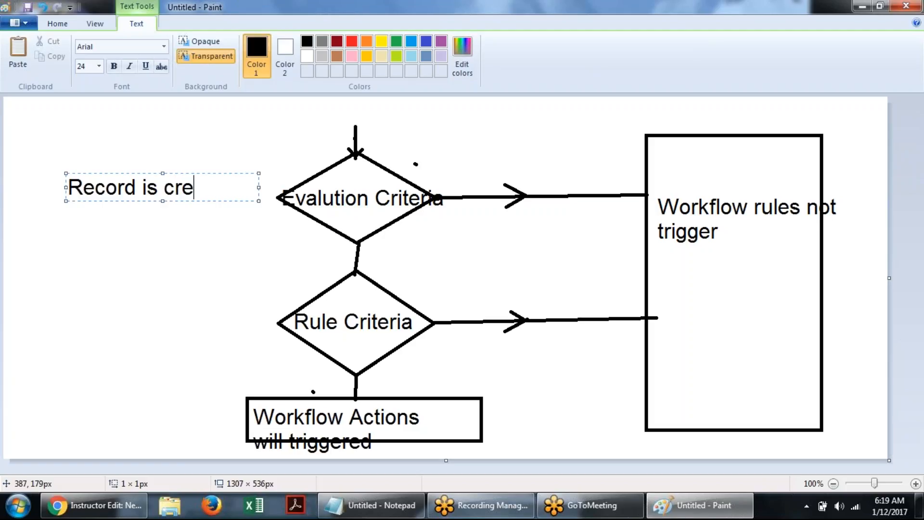
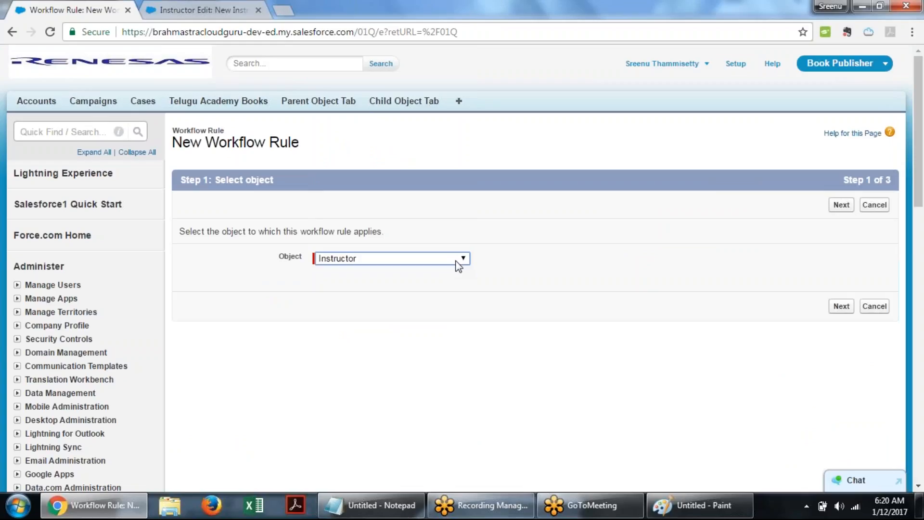
- Continue the new workflow rule for the Instructor object and name it WF Rule on Instructor Object
{"action": "left_click", "coordinate": [840, 205]}
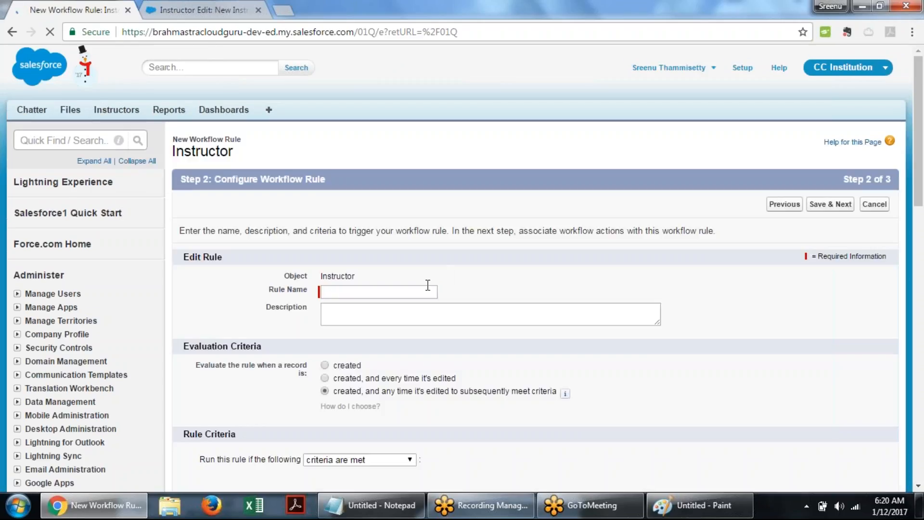
{"action": "left_click", "coordinate": [378, 295]}
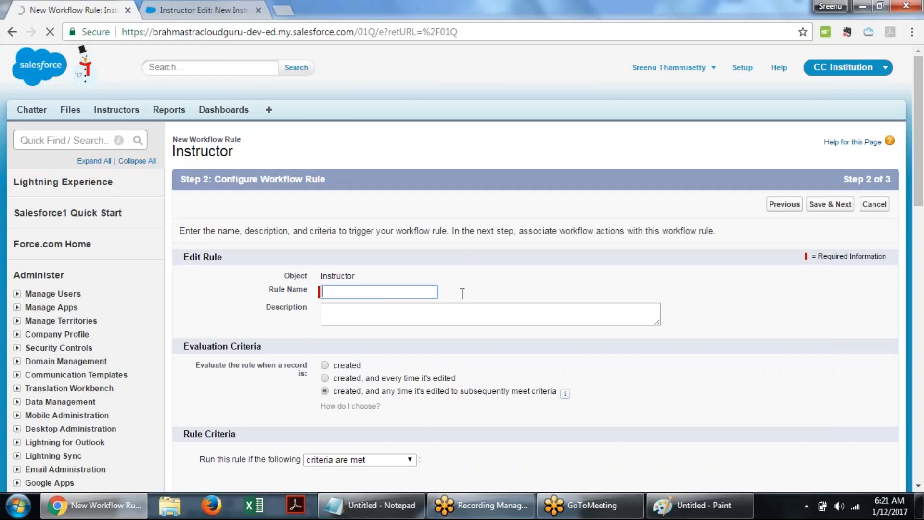
{"action": "scroll", "coordinate": [364, 292], "scroll_direction": "down", "scroll_amount": 3}
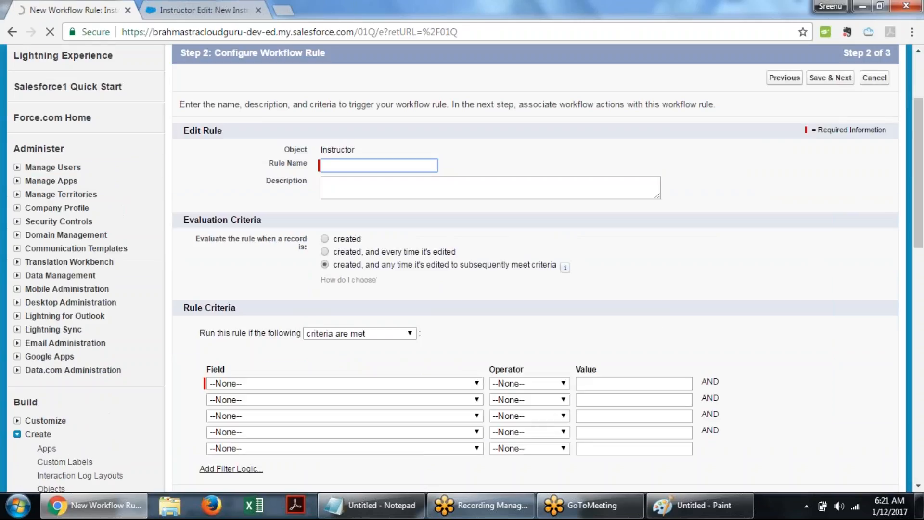
{"action": "left_click", "coordinate": [345, 158]}
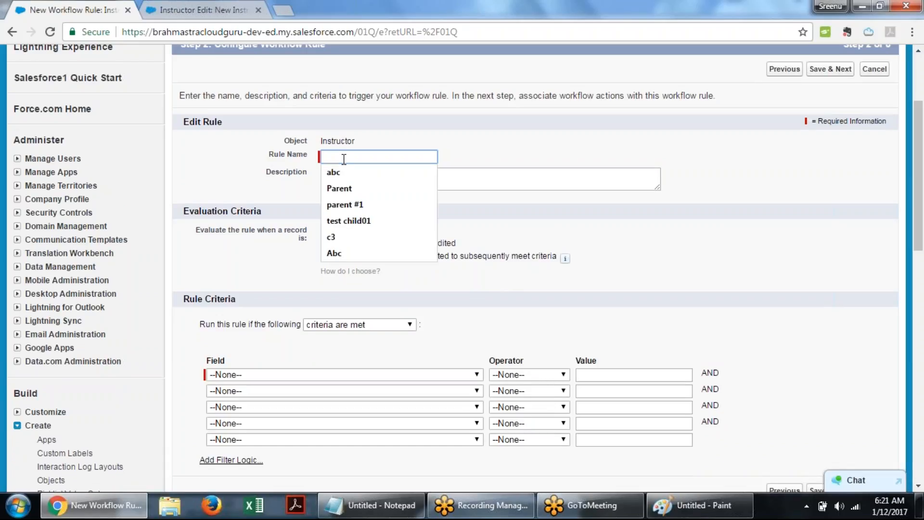
{"action": "type", "text": "W"}
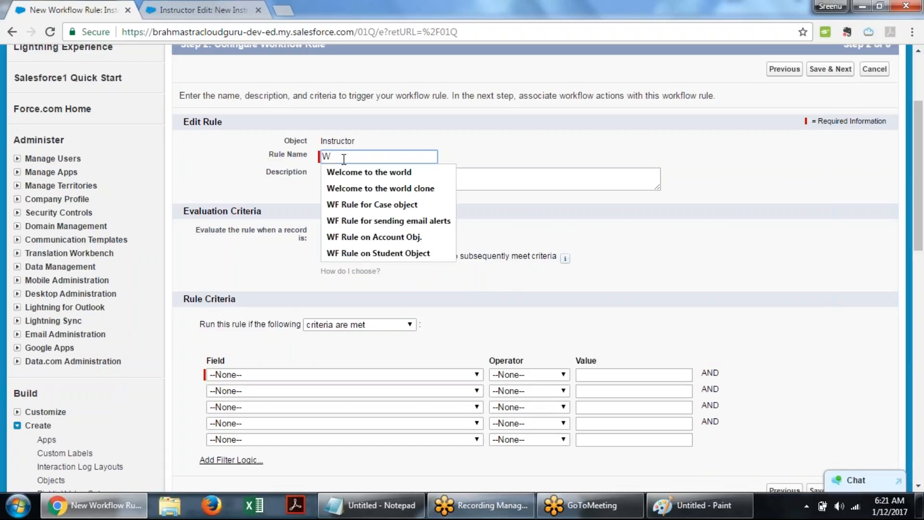
{"action": "type", "text": "F "}
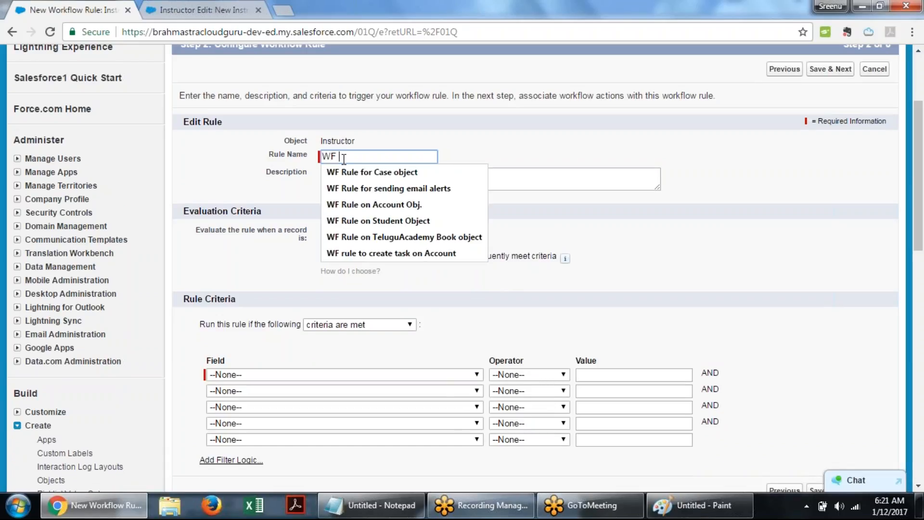
{"action": "type", "text": "Rule on Instruc"}
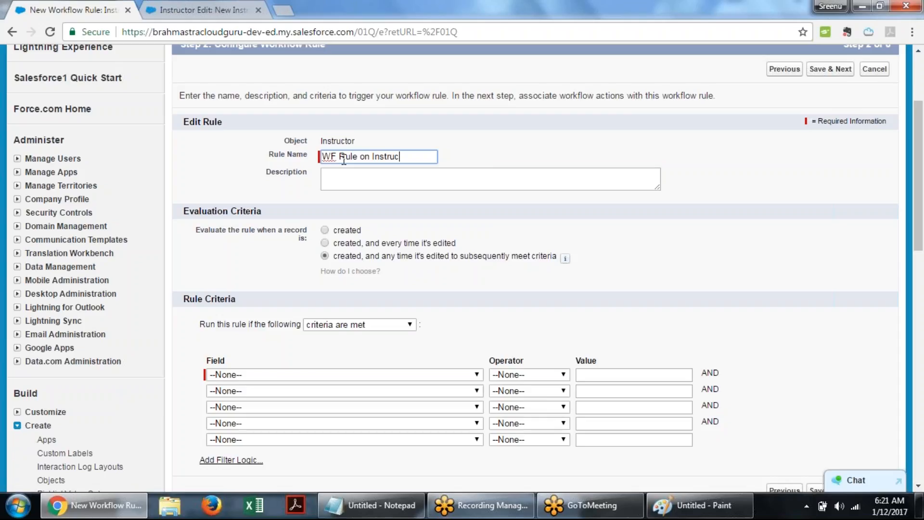
{"action": "type", "text": "tor Object"}
{"action": "key", "text": "Tab"}
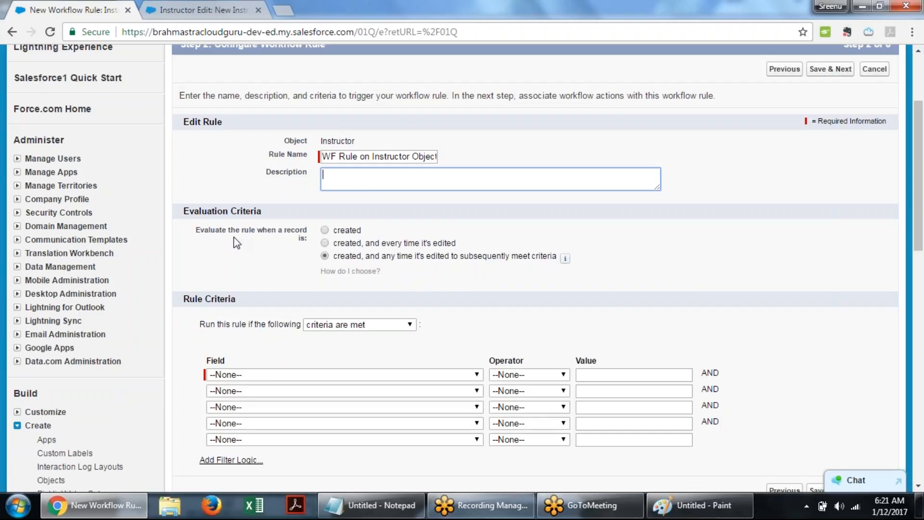
- Set the evaluation criteria to evaluate the rule only when a record is created
{"action": "left_click_drag", "start_coordinate": [183, 212], "coordinate": [262, 212]}
{"action": "scroll", "coordinate": [245, 227], "scroll_direction": "down", "scroll_amount": 3}
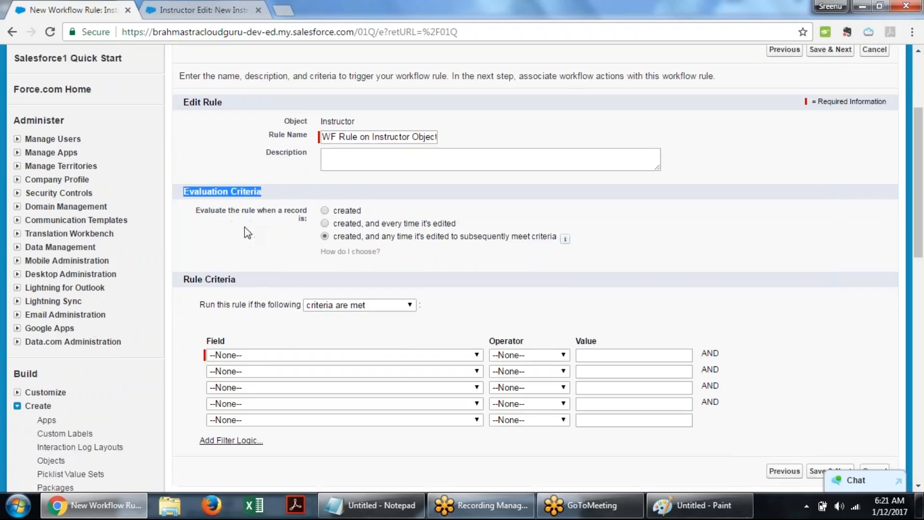
{"action": "left_click", "coordinate": [230, 99]}
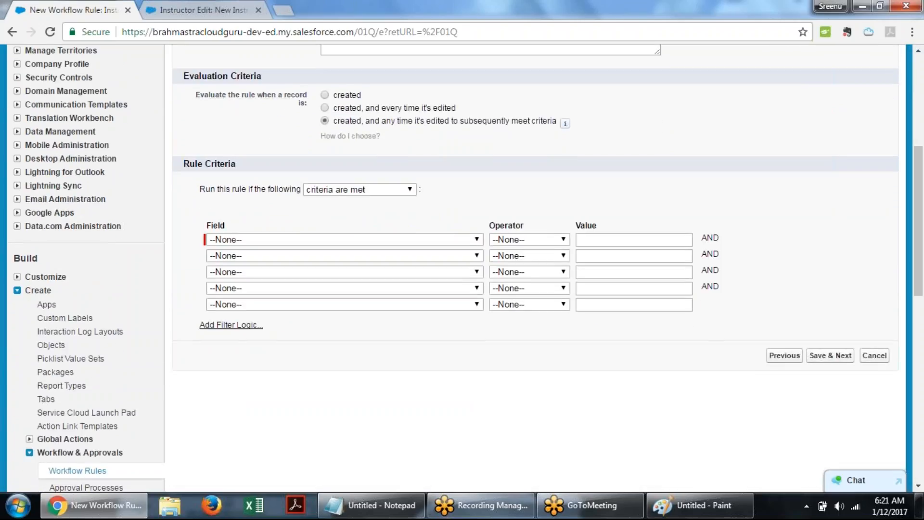
{"action": "left_click", "coordinate": [324, 96]}
- Add a rule criterion where Instructor: Select Country equals US, picking the value from the picklist lookup
{"action": "left_click", "coordinate": [458, 239]}
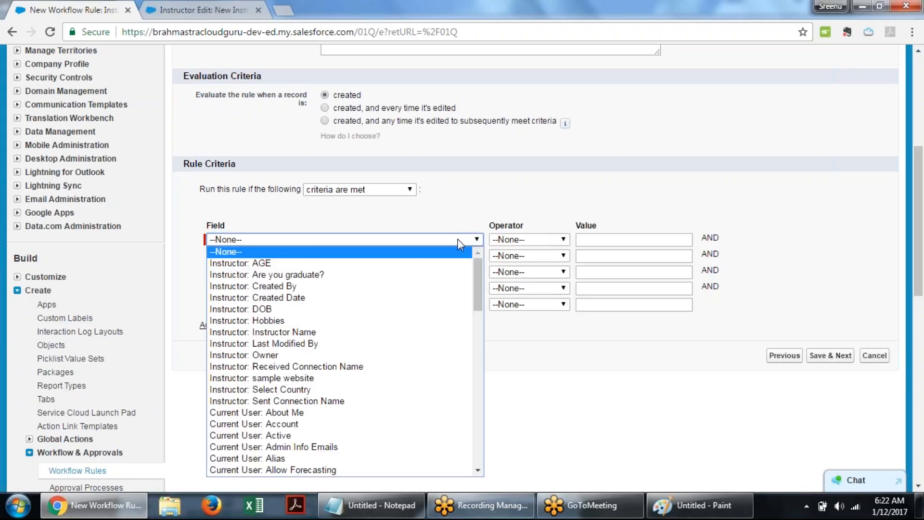
{"action": "left_click", "coordinate": [443, 203]}
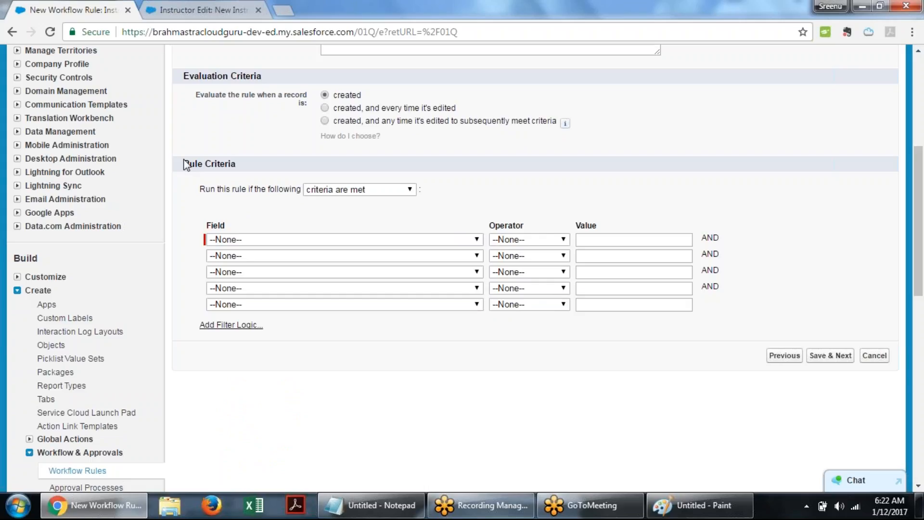
{"action": "left_click_drag", "start_coordinate": [184, 161], "coordinate": [237, 165]}
{"action": "left_click", "coordinate": [255, 170]}
{"action": "left_click", "coordinate": [481, 241]}
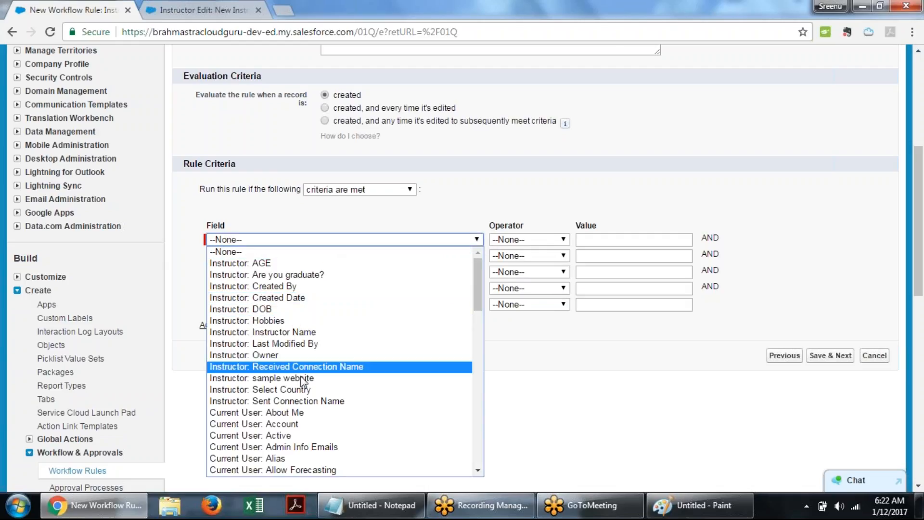
{"action": "left_click", "coordinate": [313, 389]}
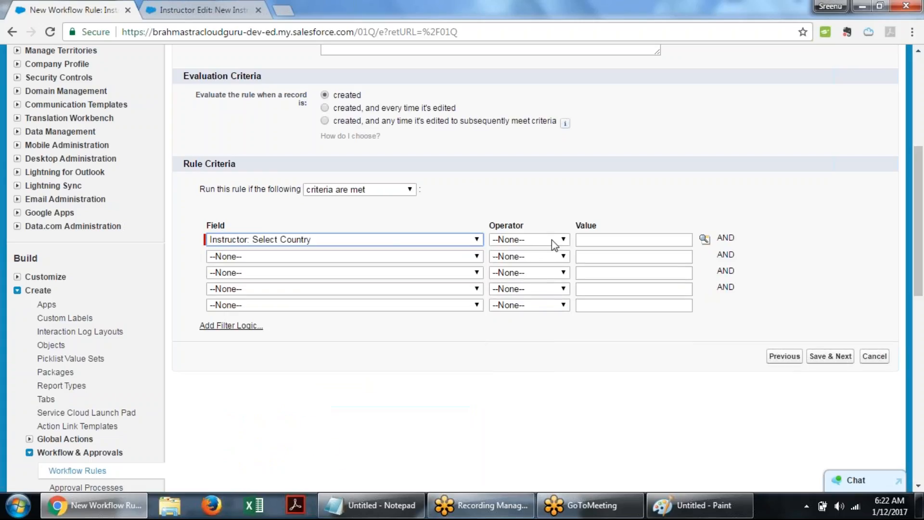
{"action": "left_click", "coordinate": [562, 239]}
{"action": "left_click", "coordinate": [519, 264]}
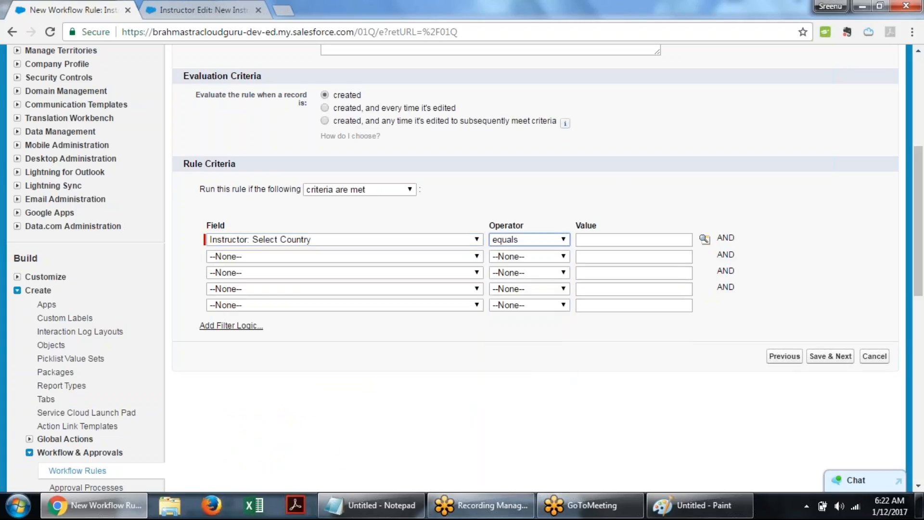
{"action": "left_click", "coordinate": [705, 240]}
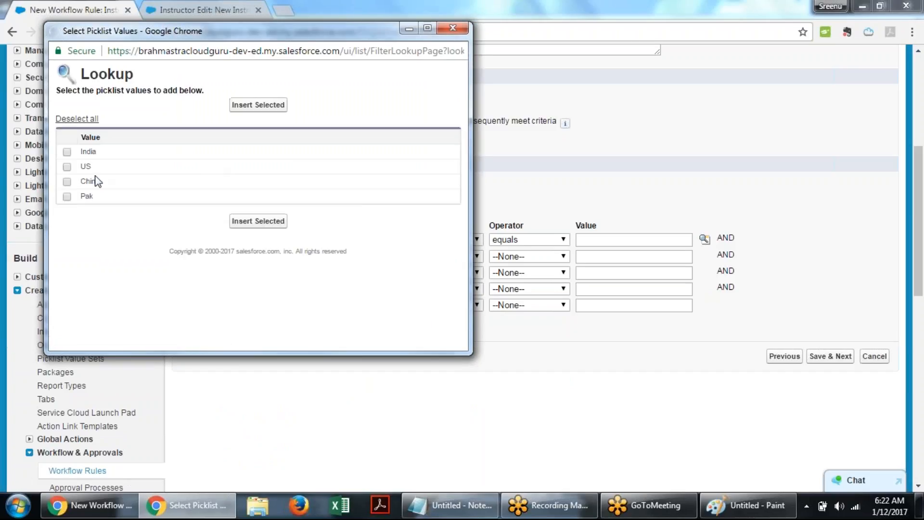
{"action": "left_click", "coordinate": [67, 167]}
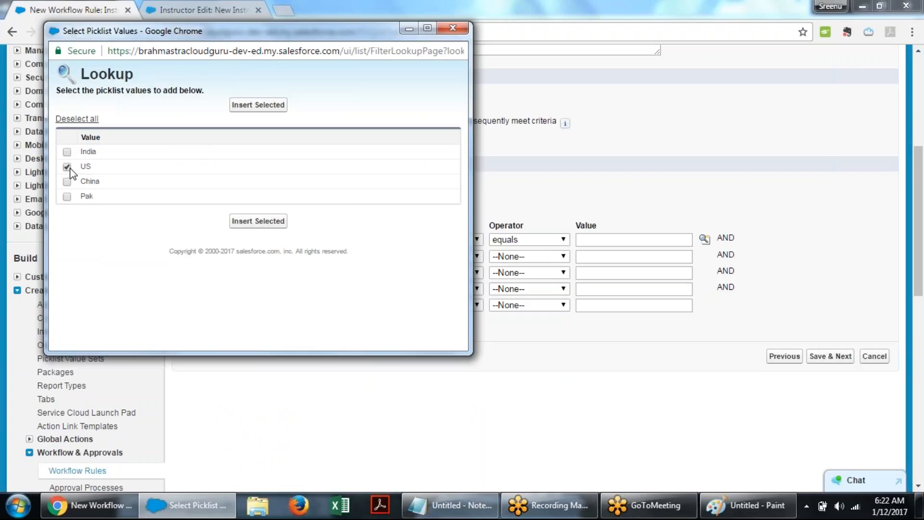
{"action": "left_click", "coordinate": [260, 106]}
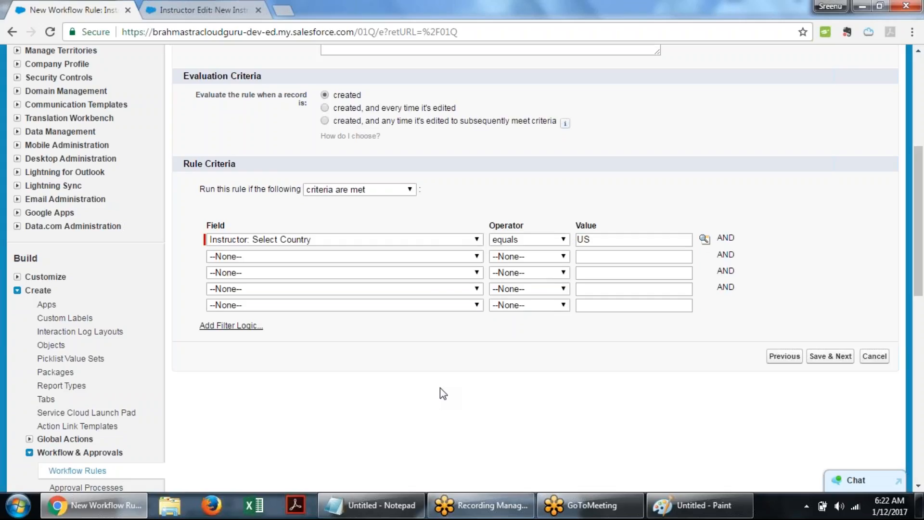
- Preview the formula evaluates to true option for rule criteria, then switch back to criteria are met
{"action": "left_click", "coordinate": [385, 189]}
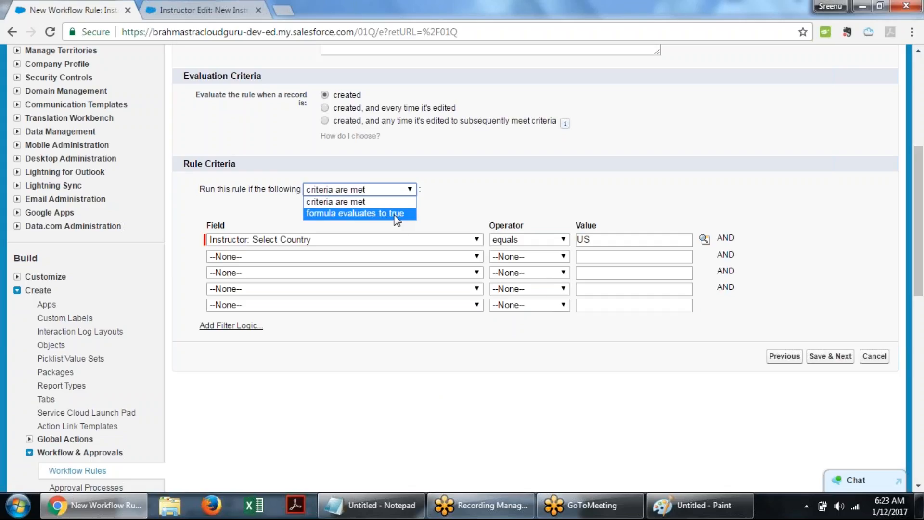
{"action": "left_click", "coordinate": [396, 214]}
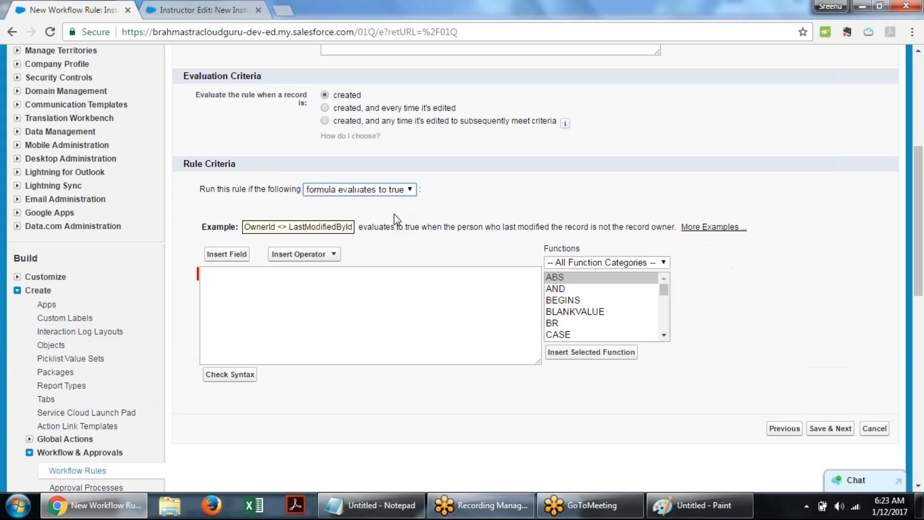
{"action": "left_click", "coordinate": [238, 273]}
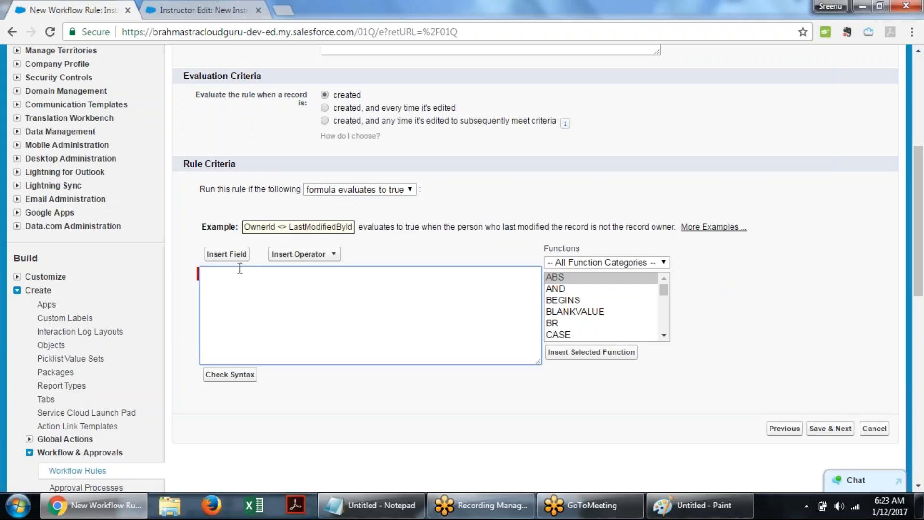
{"action": "left_click", "coordinate": [413, 191]}
{"action": "left_click", "coordinate": [359, 204]}
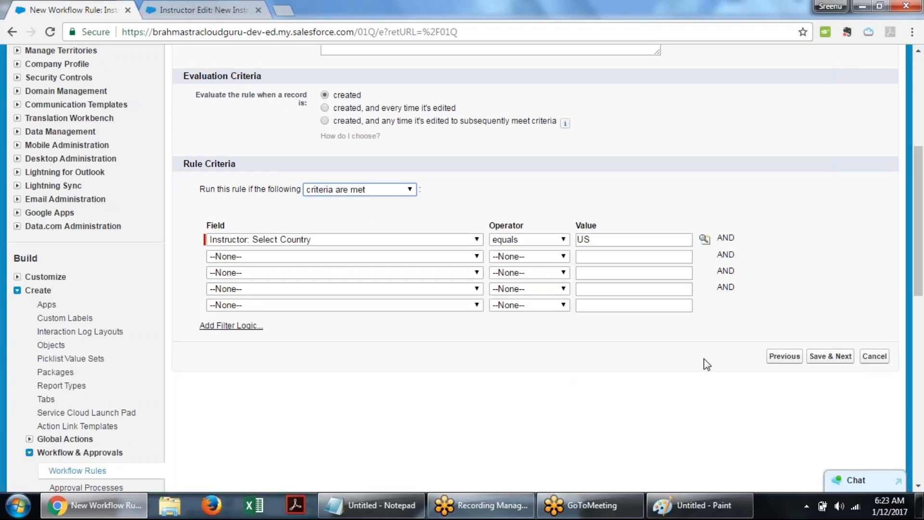
- Save the rule and proceed to review the immediate and time-dependent workflow action sections
{"action": "left_click", "coordinate": [830, 359]}
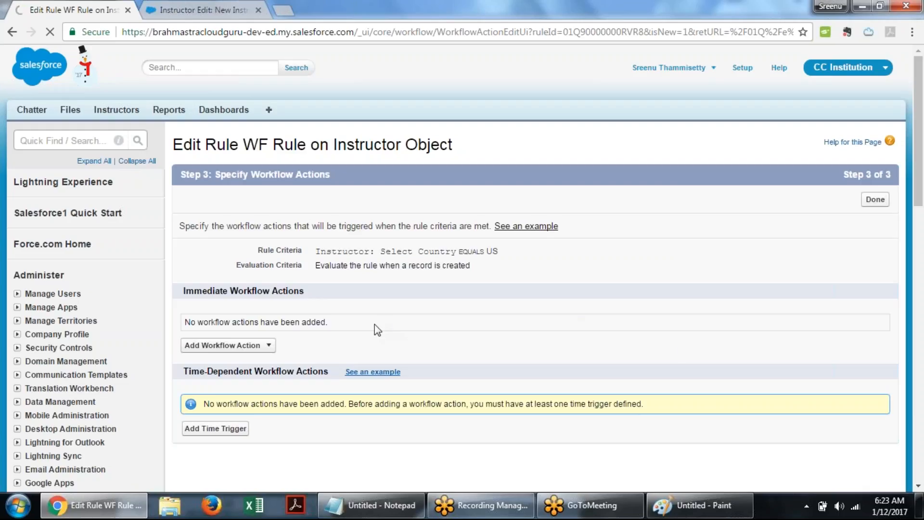
{"action": "scroll", "coordinate": [618, 311], "scroll_direction": "down", "scroll_amount": 2}
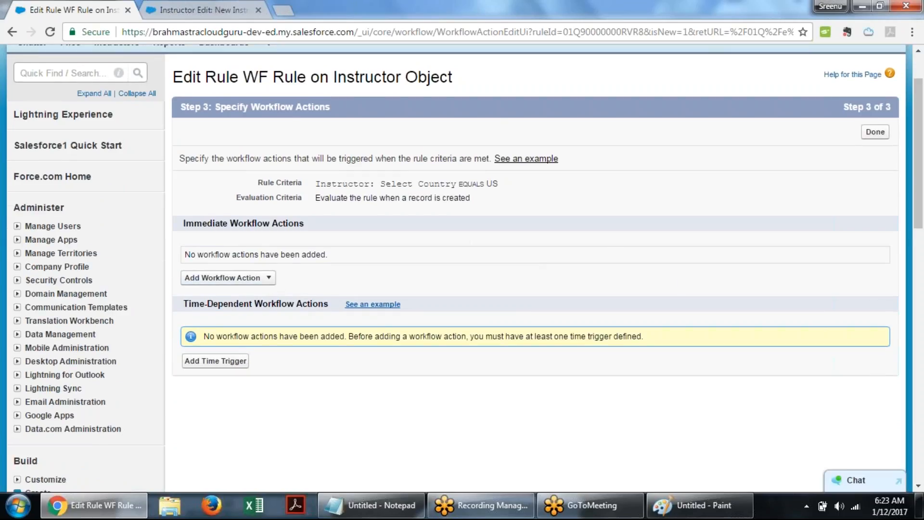
{"action": "left_click_drag", "start_coordinate": [186, 221], "coordinate": [306, 222]}
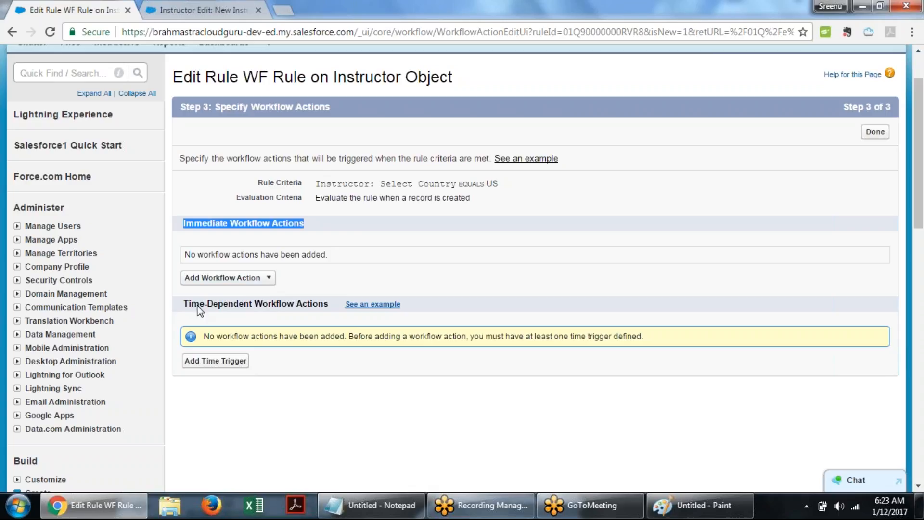
{"action": "left_click_drag", "start_coordinate": [185, 304], "coordinate": [326, 304]}
{"action": "left_click", "coordinate": [326, 304]}
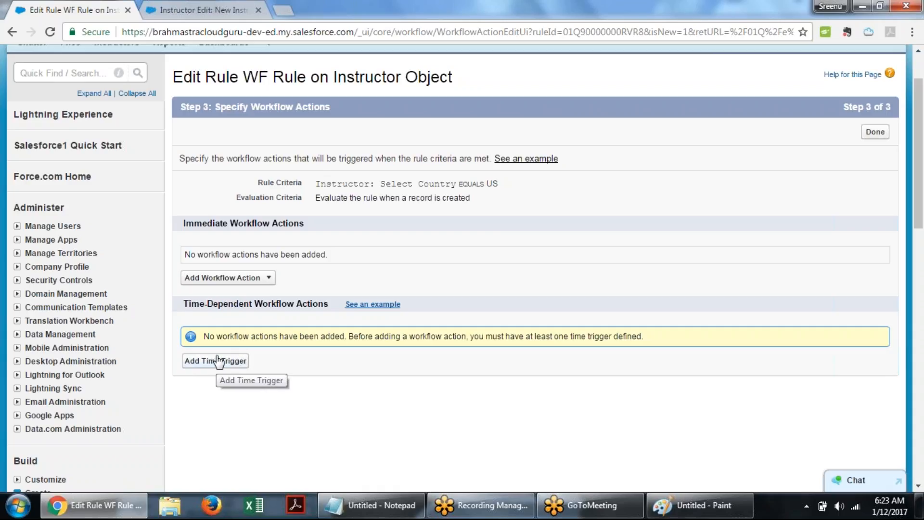
- Add a time trigger of 30 Days After based on Instructor: Created Date
{"action": "left_click", "coordinate": [231, 364]}
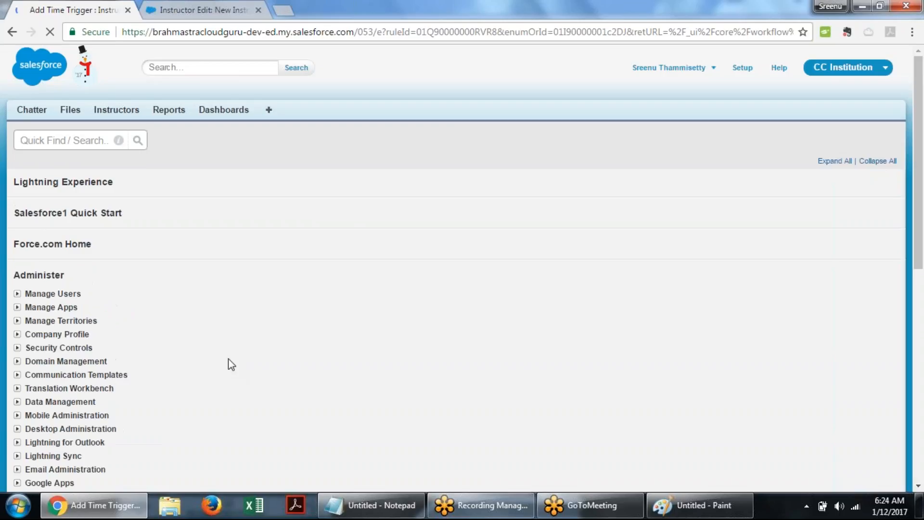
{"action": "left_click", "coordinate": [326, 226]}
{"action": "type", "text": "30"}
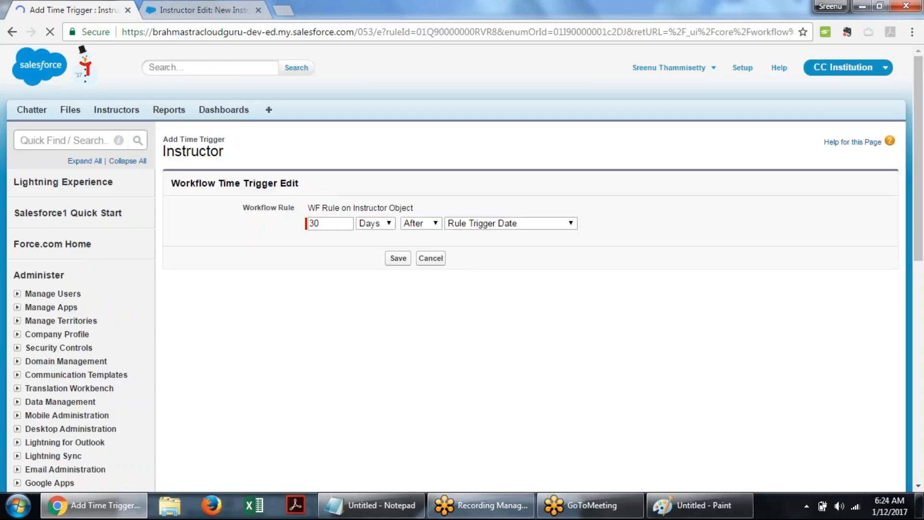
{"action": "left_click", "coordinate": [385, 224]}
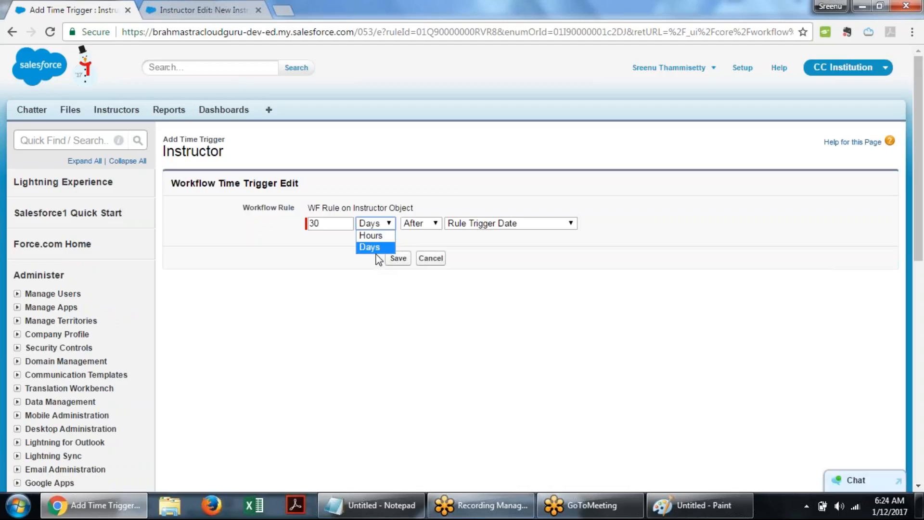
{"action": "left_click", "coordinate": [434, 224]}
{"action": "left_click", "coordinate": [435, 223]}
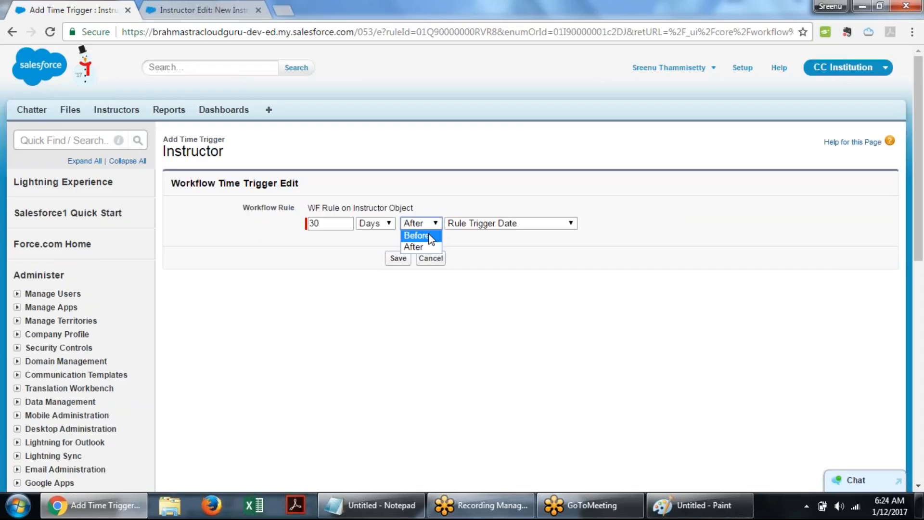
{"action": "left_click", "coordinate": [483, 248]}
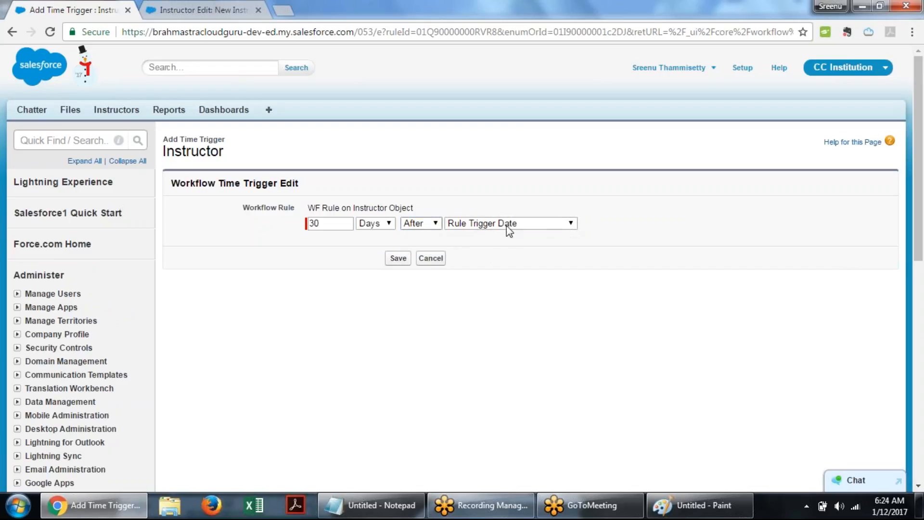
{"action": "left_click", "coordinate": [570, 230]}
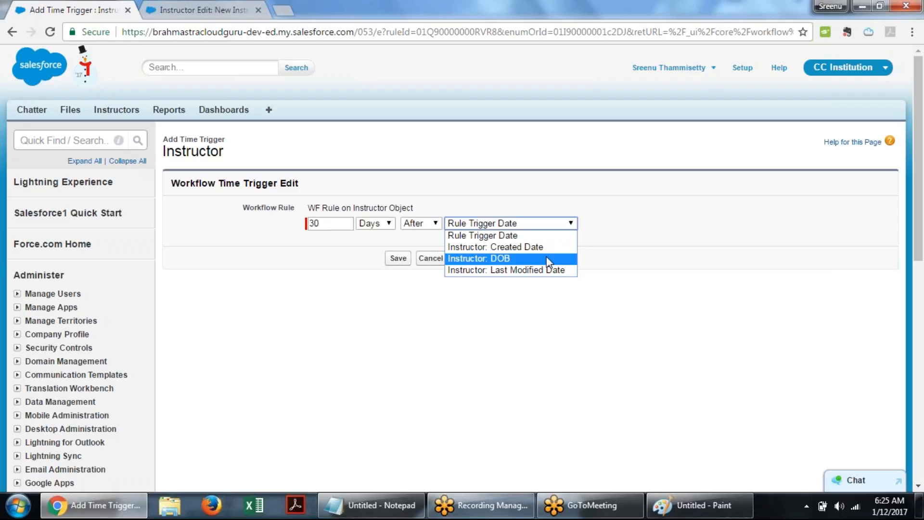
{"action": "left_click", "coordinate": [531, 246]}
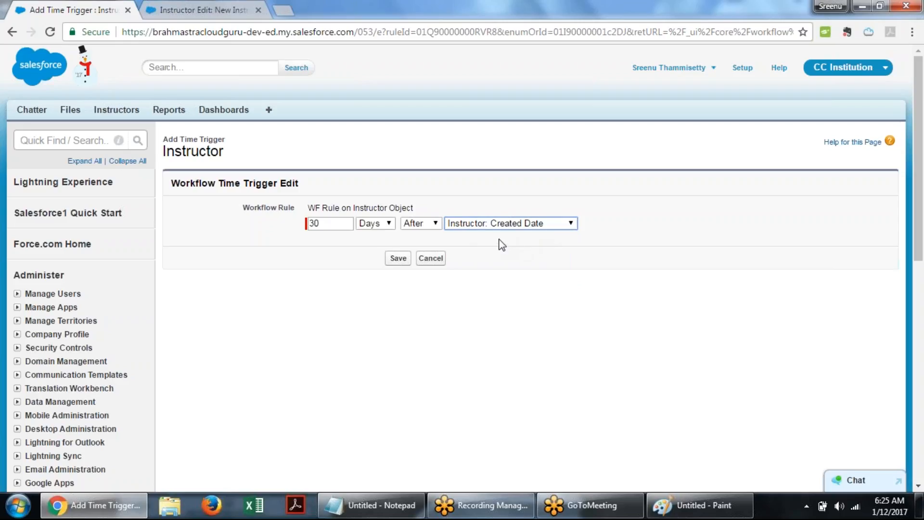
- Change the time trigger to 1 Days Before Instructor: DOB
{"action": "left_click_drag", "start_coordinate": [318, 225], "coordinate": [281, 227]}
{"action": "type", "text": "1"}
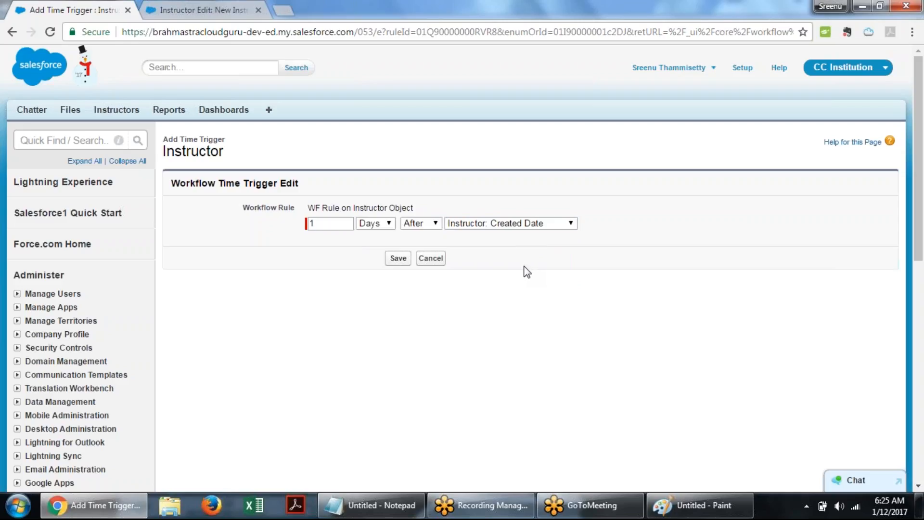
{"action": "left_click", "coordinate": [532, 225]}
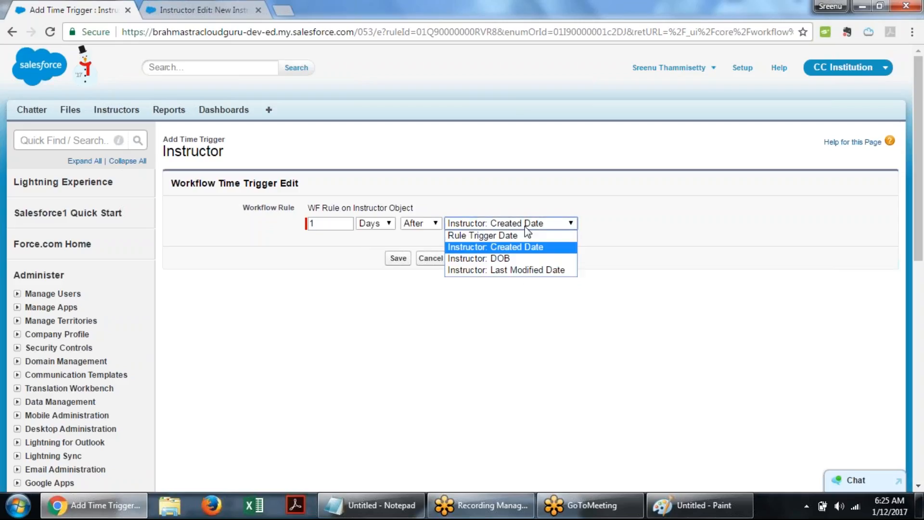
{"action": "left_click", "coordinate": [509, 259]}
{"action": "left_click", "coordinate": [425, 226]}
{"action": "left_click", "coordinate": [418, 237]}
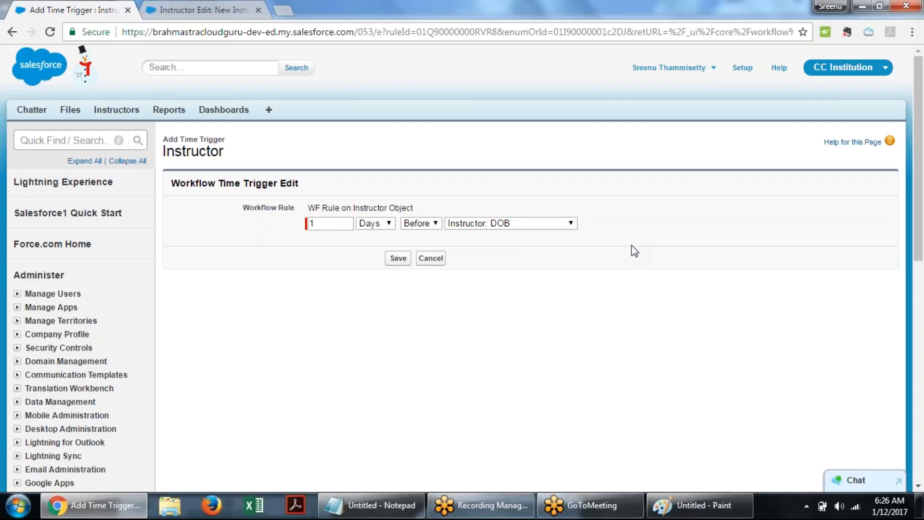
- Reselect Instructor: DOB, set the offset to 3 days, and cancel the time trigger
{"action": "left_click", "coordinate": [572, 224]}
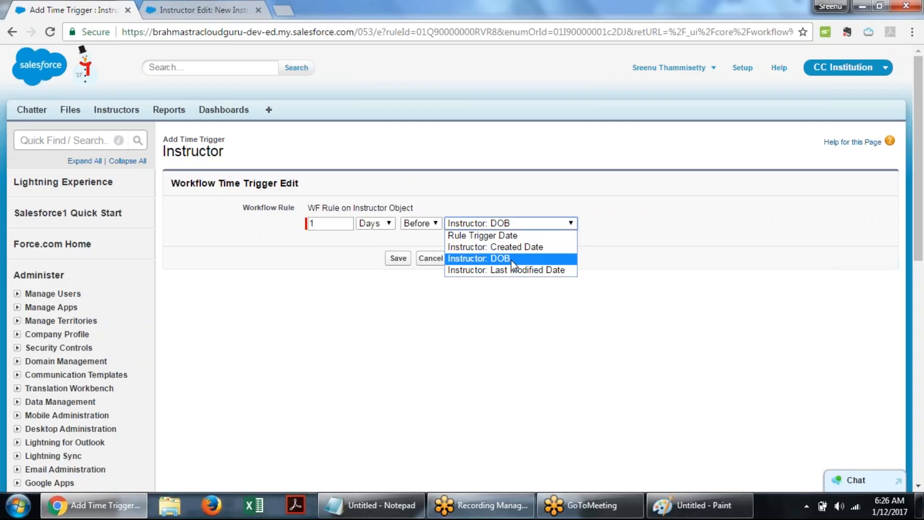
{"action": "left_click", "coordinate": [513, 265]}
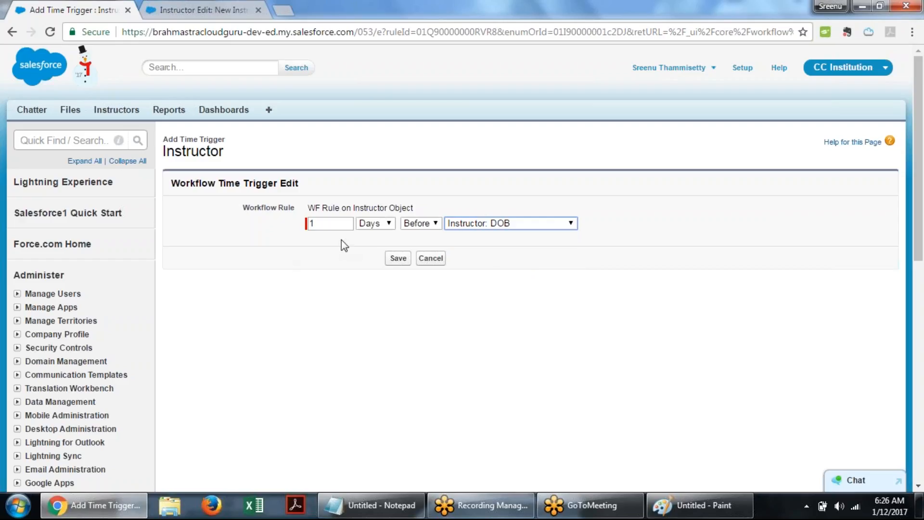
{"action": "double_click", "coordinate": [328, 224]}
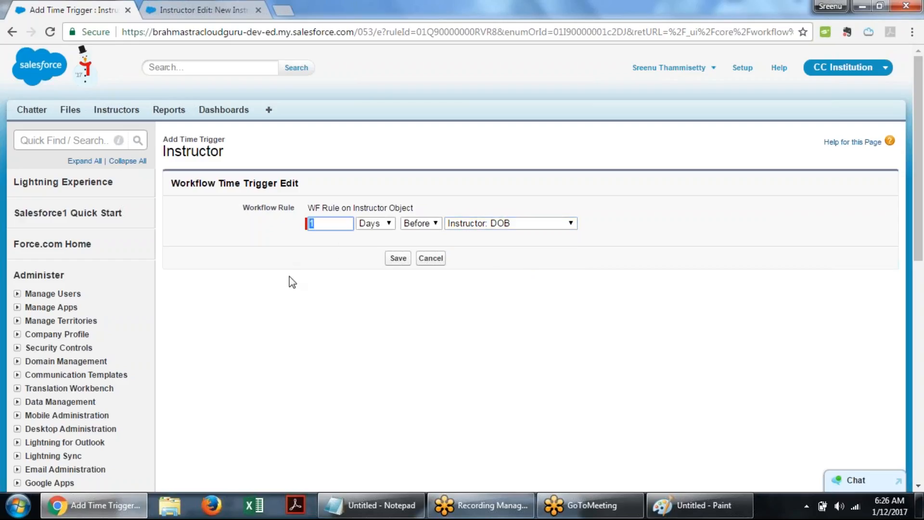
{"action": "type", "text": "3"}
{"action": "left_click", "coordinate": [430, 259]}
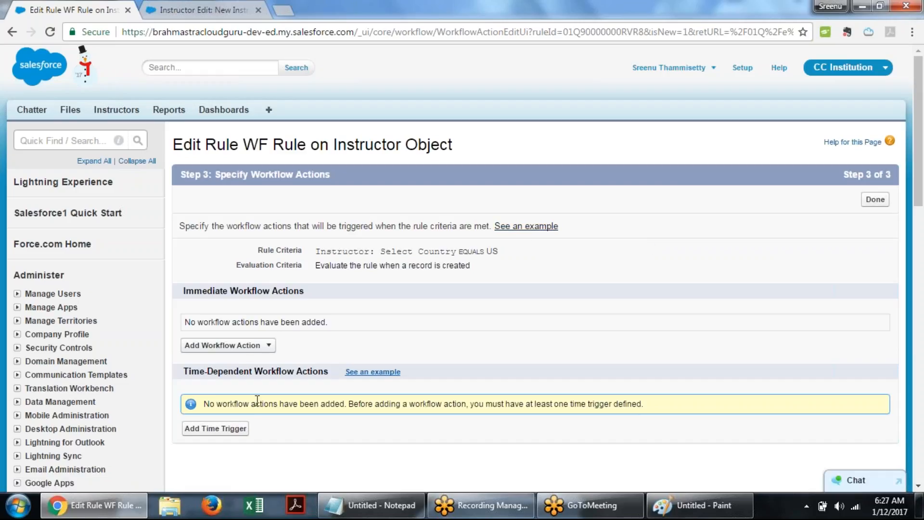
- Add a new Field Update as an immediate workflow action and focus its name field
{"action": "left_click", "coordinate": [269, 347]}
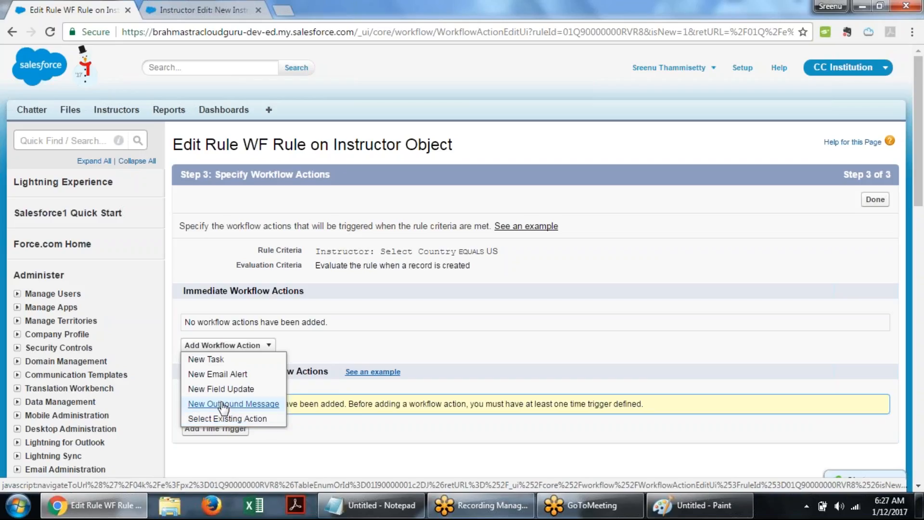
{"action": "left_click", "coordinate": [248, 390]}
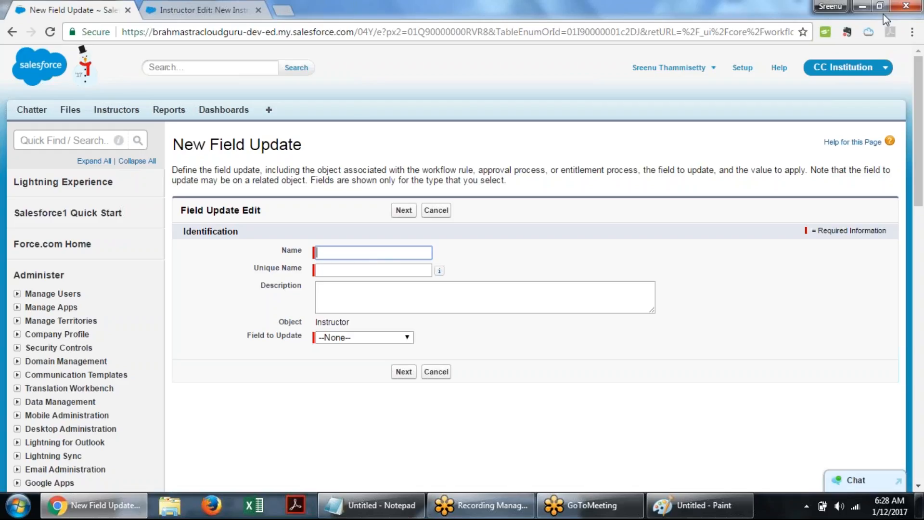
{"action": "left_click", "coordinate": [837, 18]}
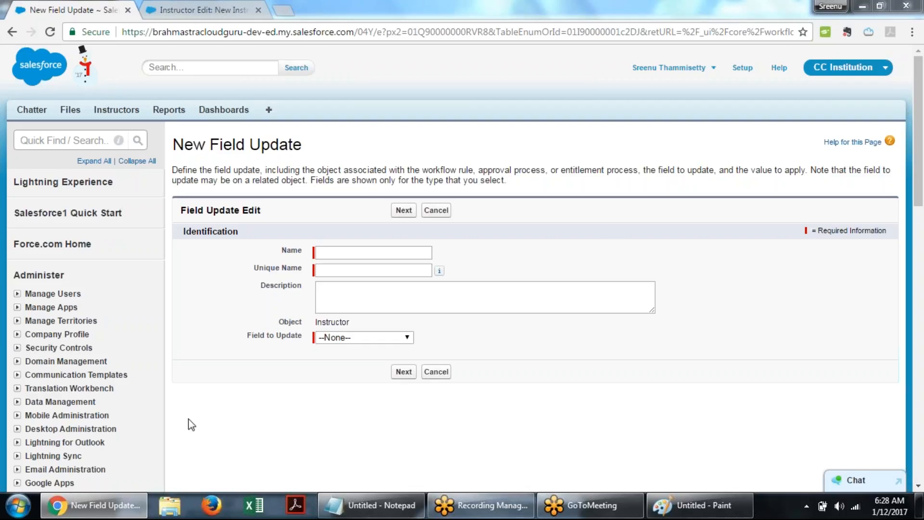
{"action": "left_click", "coordinate": [357, 251]}
{"action": "left_click", "coordinate": [554, 242]}
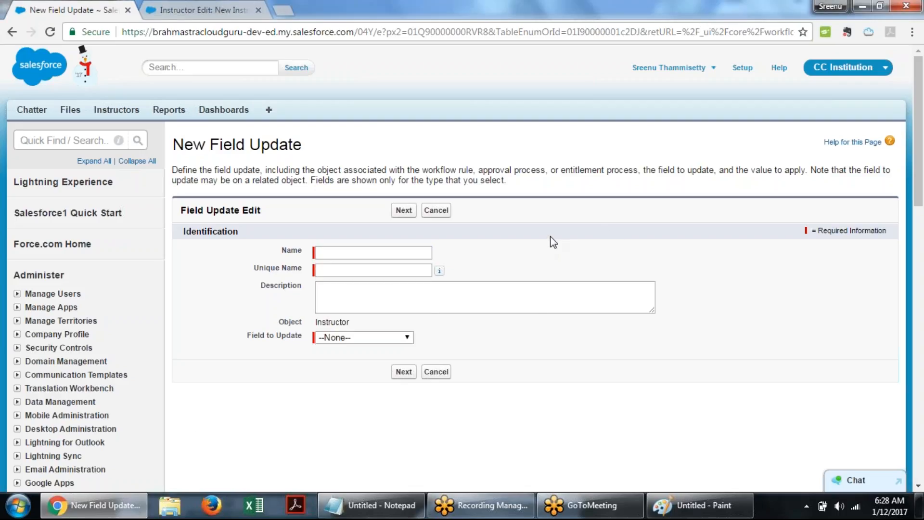
{"action": "left_click", "coordinate": [332, 249]}
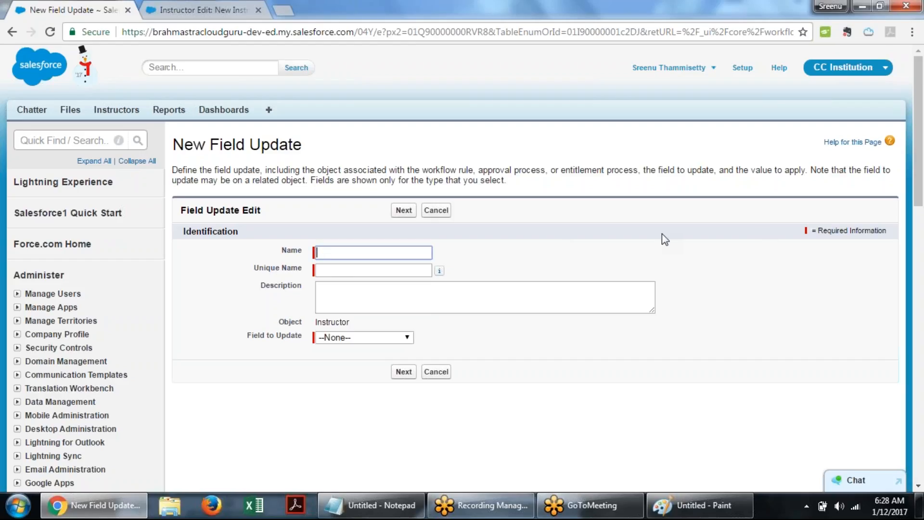
- Name the field update test field update on Instructor Object
{"action": "type", "text": "test Field"}
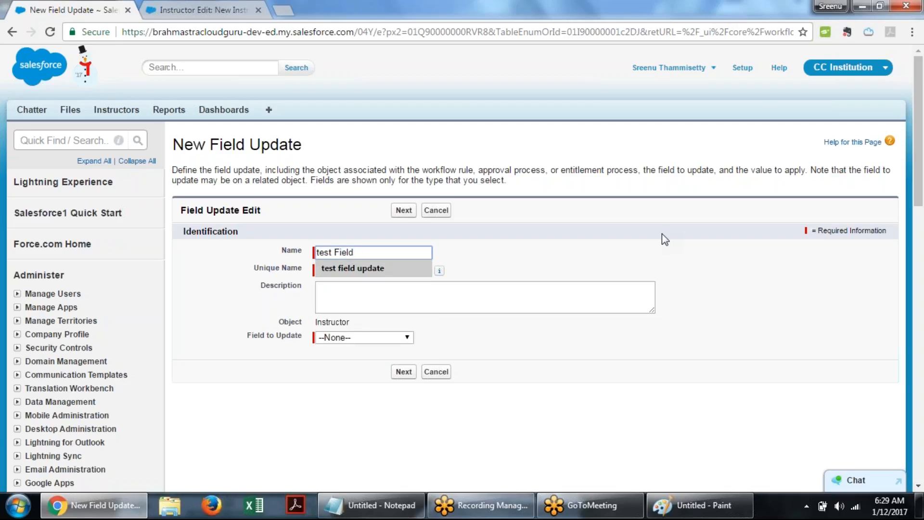
{"action": "key", "text": "Down"}
{"action": "key", "text": "Return"}
{"action": "type", "text": "on "}
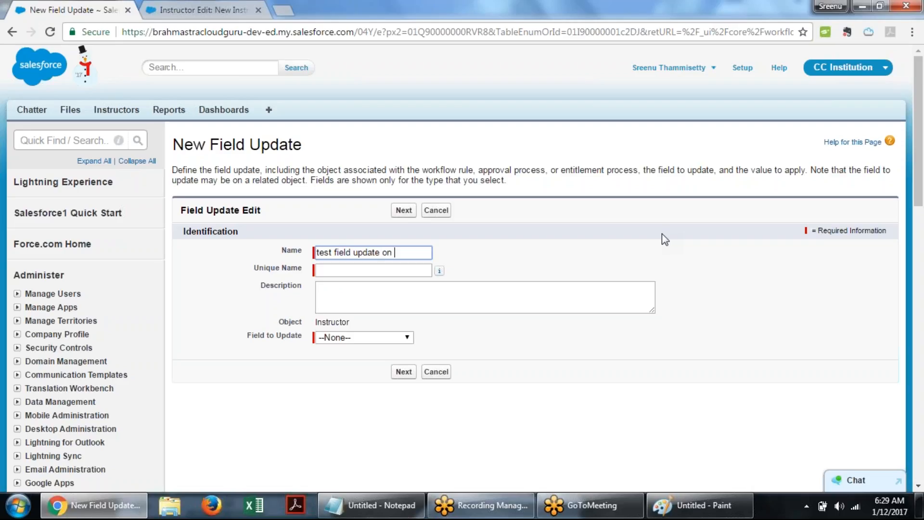
{"action": "type", "text": "Instructor"}
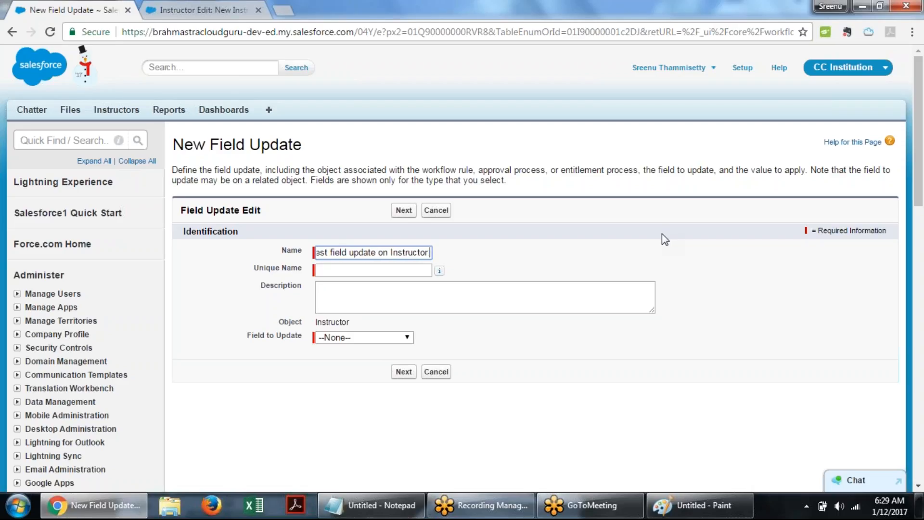
{"action": "type", "text": " Obje"}
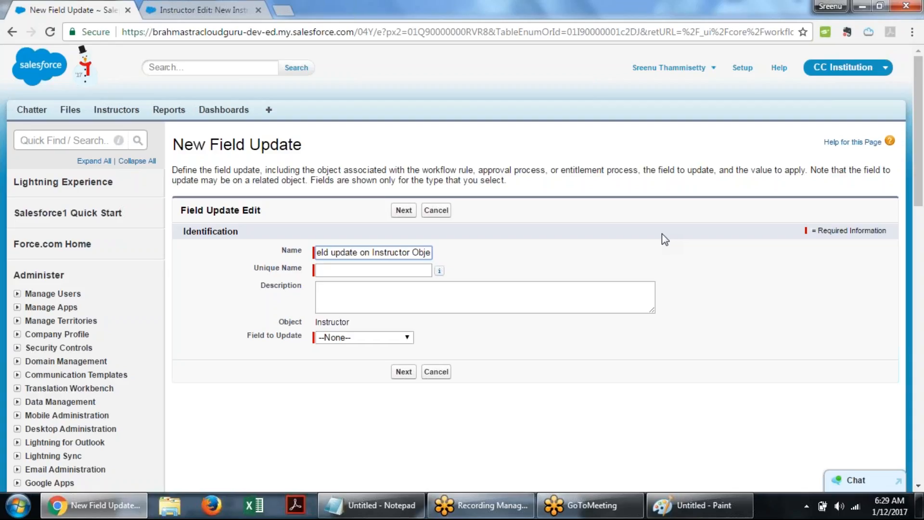
{"action": "type", "text": "ct"}
{"action": "key", "text": "Tab"}
{"action": "key", "text": "Tab"}
{"action": "key", "text": "Tab"}
{"action": "key", "text": "Tab"}
- Choose Select Country as the field to update
{"action": "left_click", "coordinate": [380, 337]}
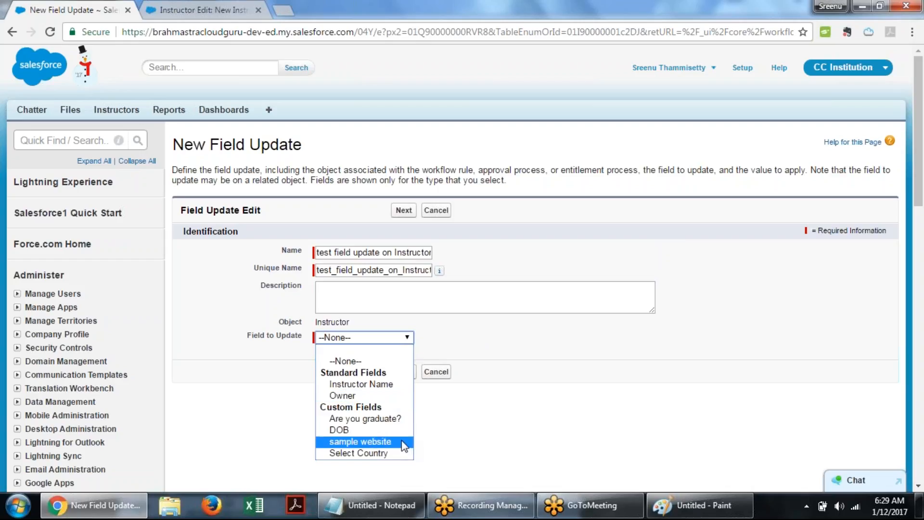
{"action": "left_click", "coordinate": [395, 457]}
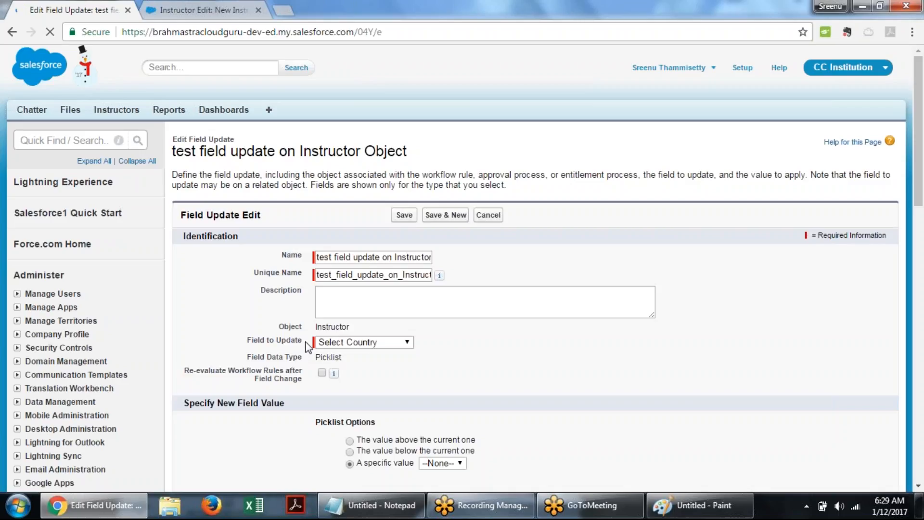
{"action": "scroll", "coordinate": [417, 332], "scroll_direction": "down", "scroll_amount": 3}
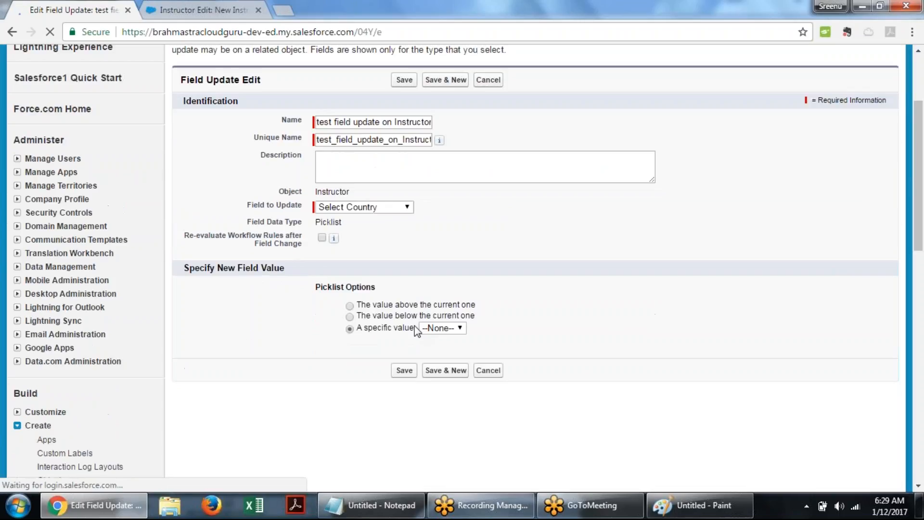
{"action": "scroll", "coordinate": [417, 332], "scroll_direction": "down", "scroll_amount": 1}
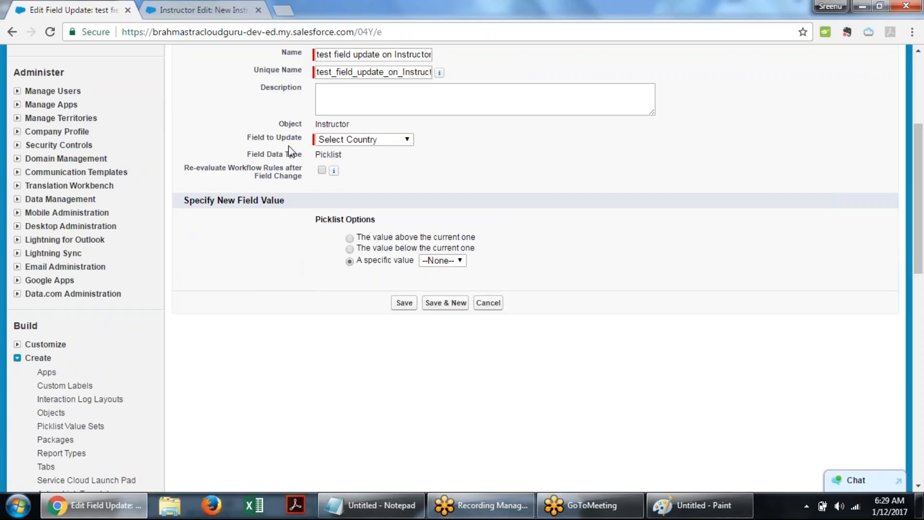
{"action": "left_click_drag", "start_coordinate": [244, 157], "coordinate": [347, 152]}
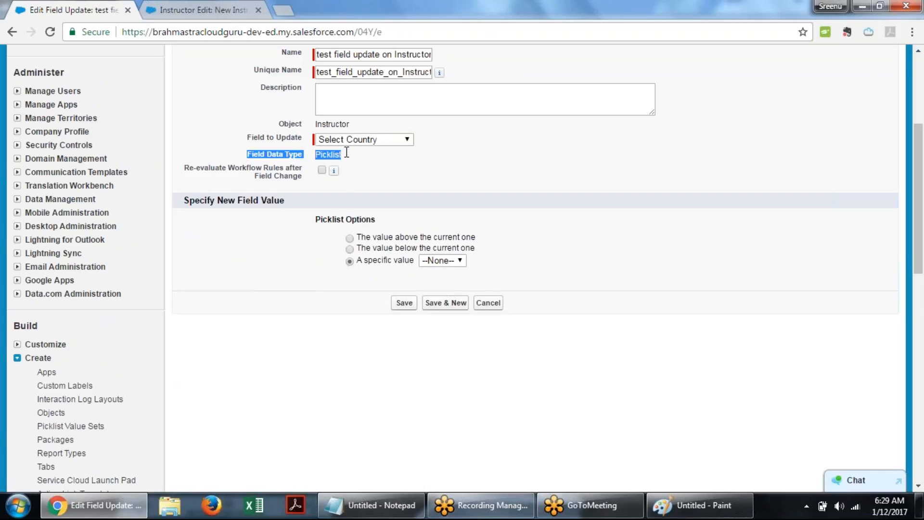
- Set the new field value to the specific picklist value India and save the field update
{"action": "left_click", "coordinate": [283, 287]}
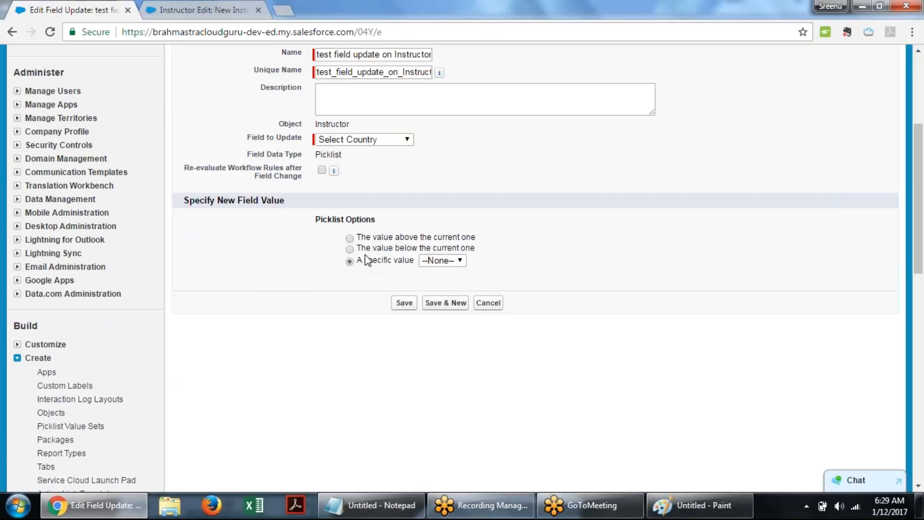
{"action": "left_click", "coordinate": [458, 262]}
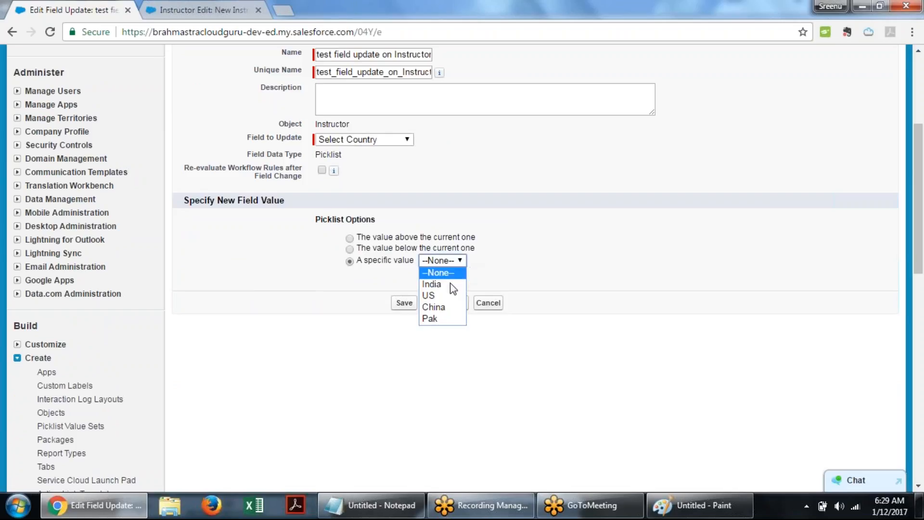
{"action": "left_click", "coordinate": [449, 286]}
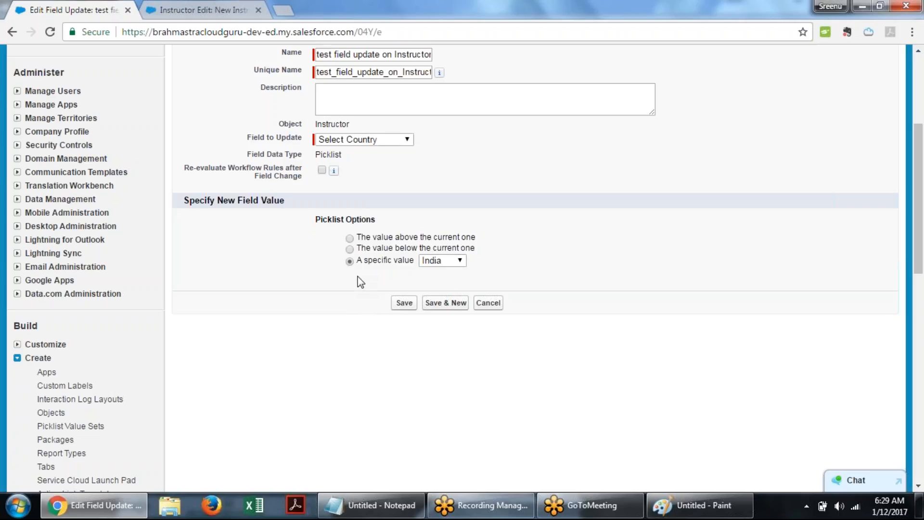
{"action": "left_click", "coordinate": [405, 305]}
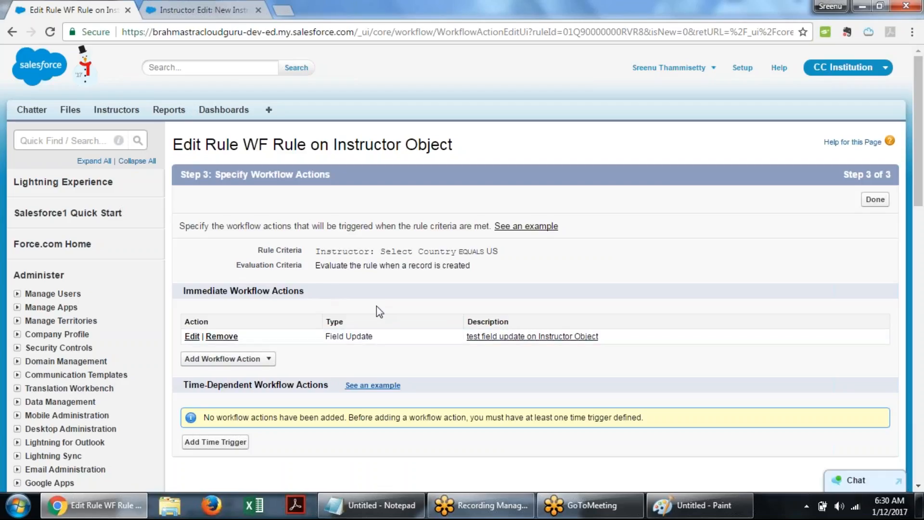
- Finish the workflow actions and activate the workflow rule
{"action": "left_click", "coordinate": [875, 201]}
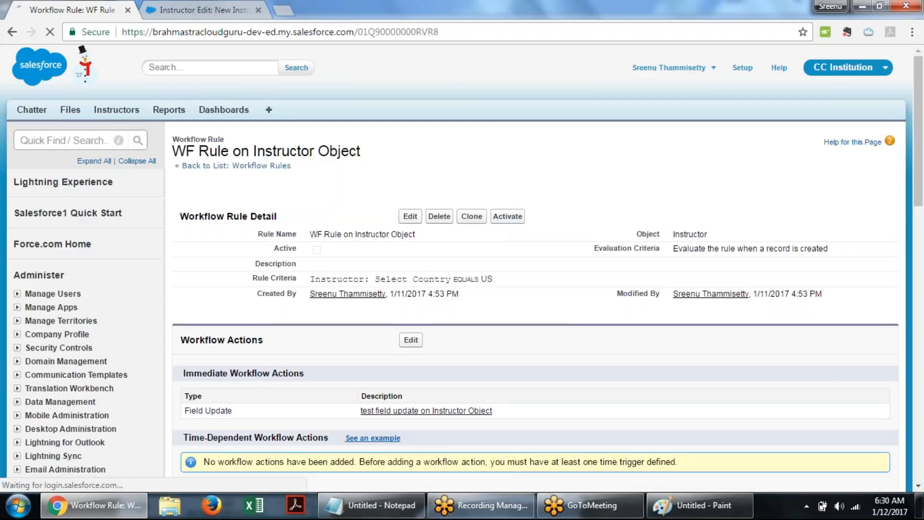
{"action": "left_click", "coordinate": [515, 218]}
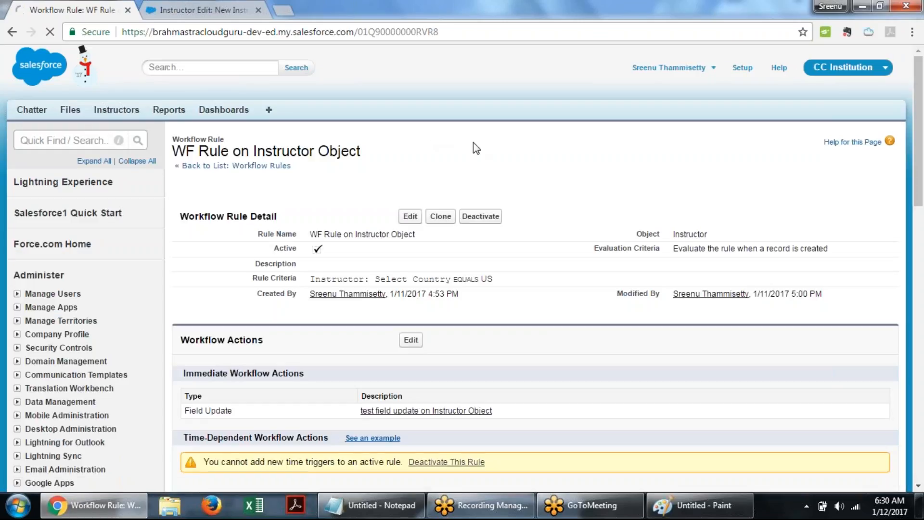
- Switch to the New Instructor form, reload it, and enter test record as the instructor name
{"action": "left_click", "coordinate": [192, 8]}
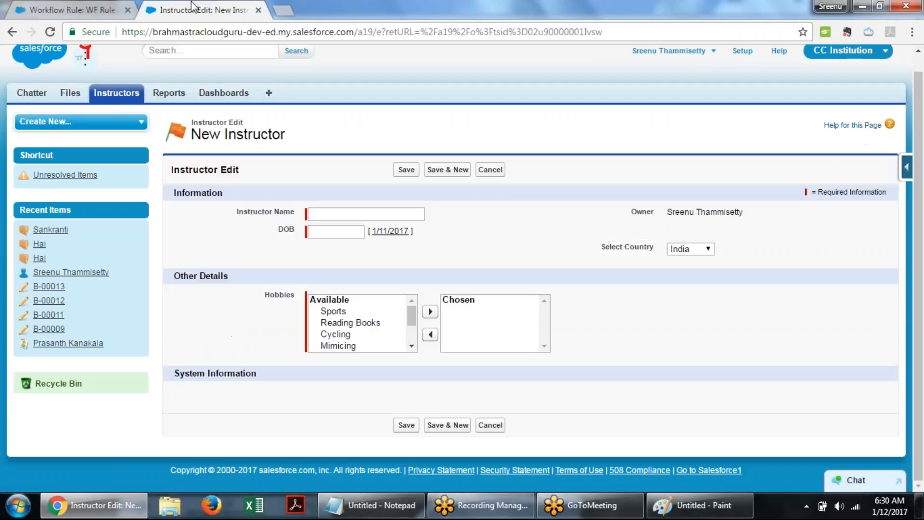
{"action": "left_click", "coordinate": [48, 33]}
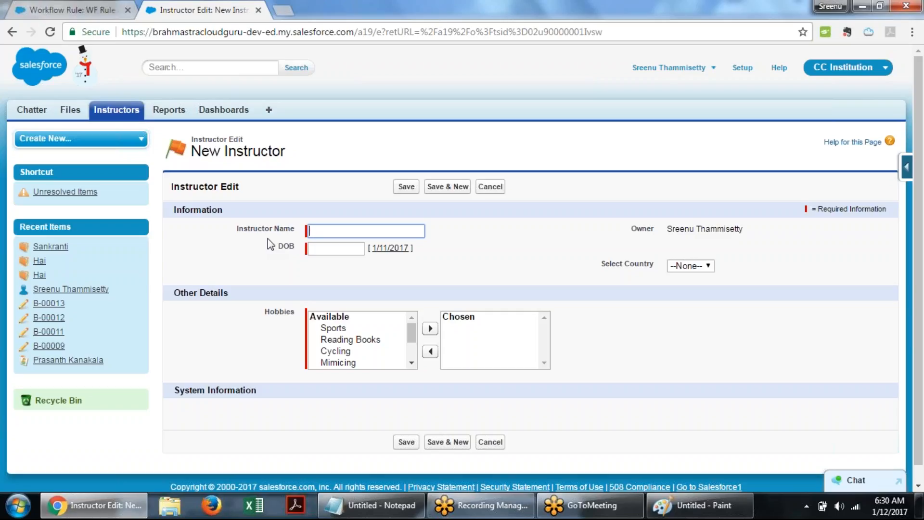
{"action": "type", "text": "test record"}
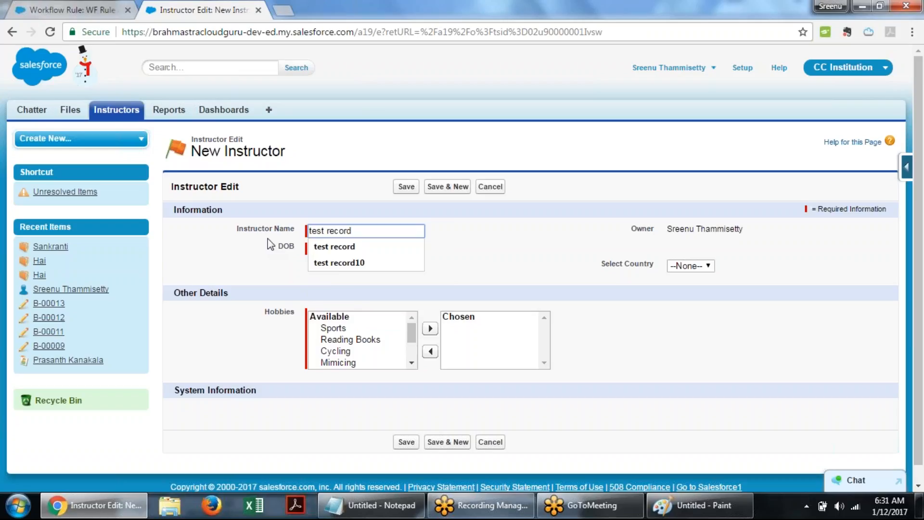
- Set the DOB to 1/11/2017 and Select Country to US
{"action": "key", "text": "Tab"}
{"action": "key", "text": "Tab"}
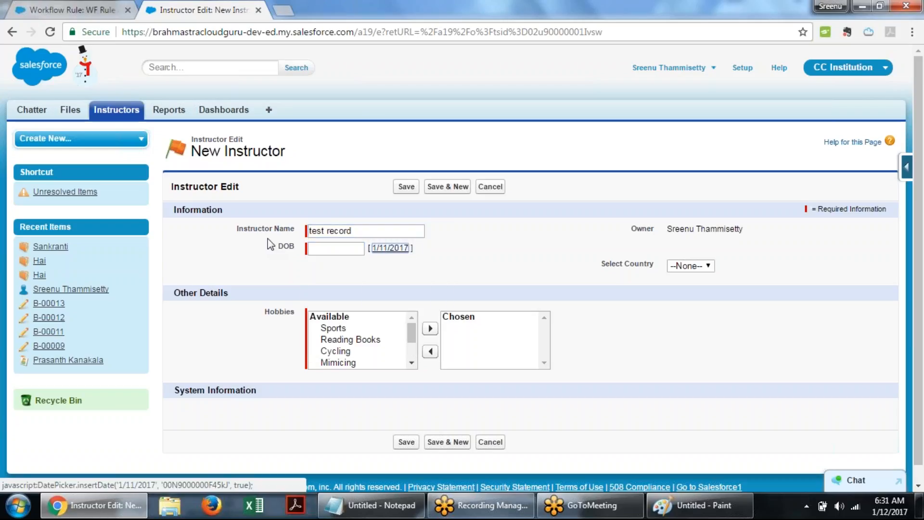
{"action": "key", "text": "Return"}
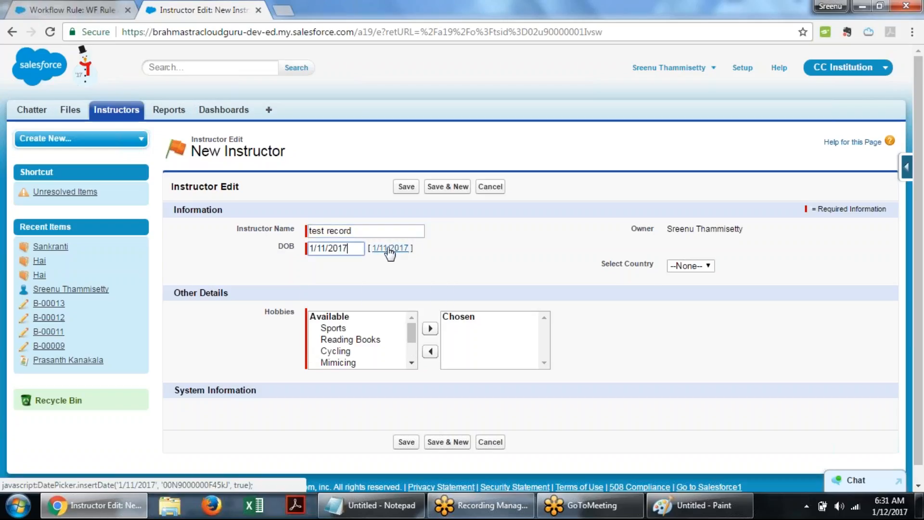
{"action": "left_click", "coordinate": [708, 265]}
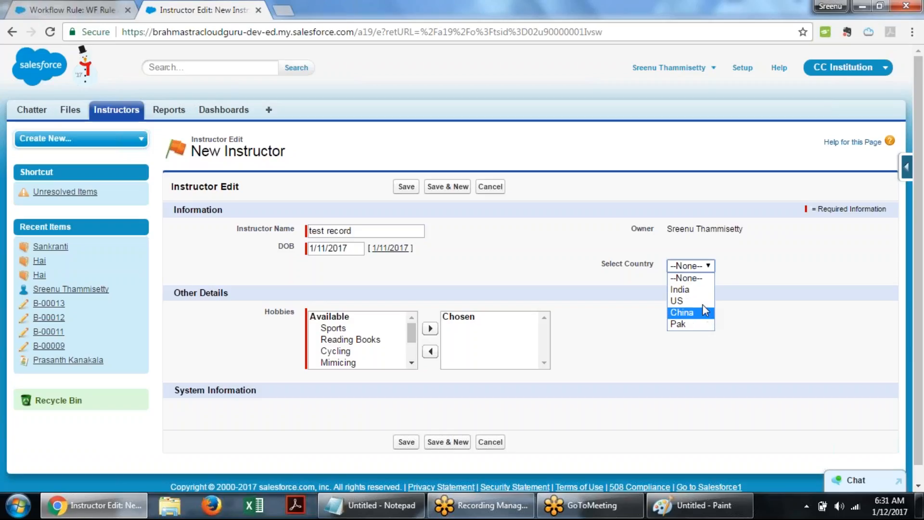
{"action": "left_click", "coordinate": [702, 302]}
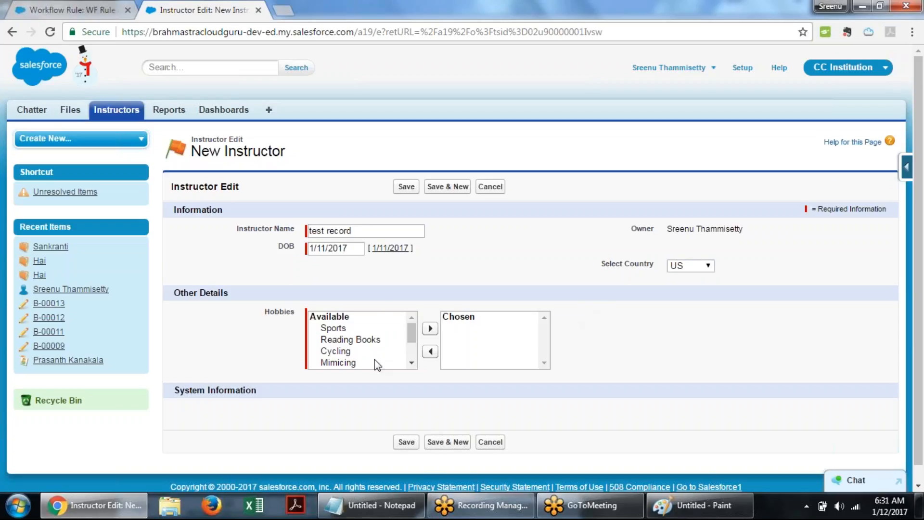
- Add Reading Books to the chosen hobbies and save the instructor record
{"action": "left_click", "coordinate": [350, 339]}
{"action": "left_click", "coordinate": [430, 328]}
{"action": "left_click", "coordinate": [407, 442]}
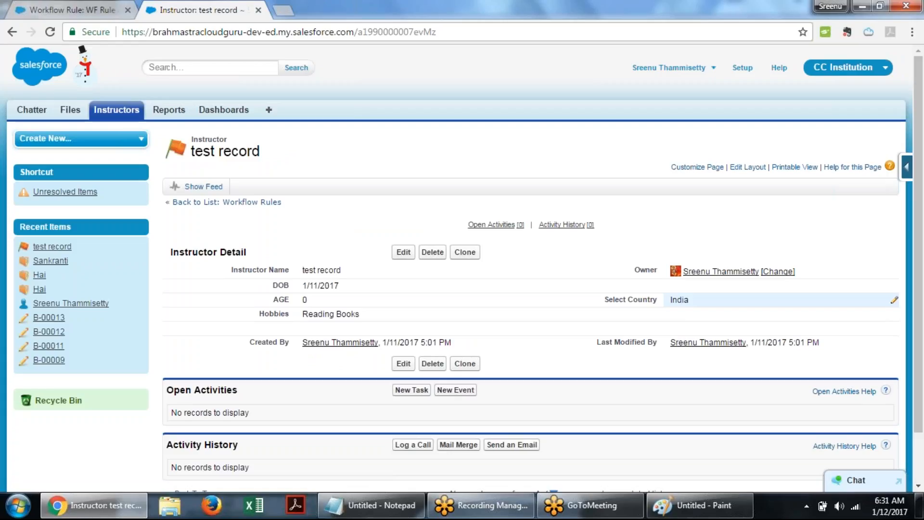
- Change the test record's Select Country to US with an inline edit and save the record
{"action": "double_click", "coordinate": [693, 299]}
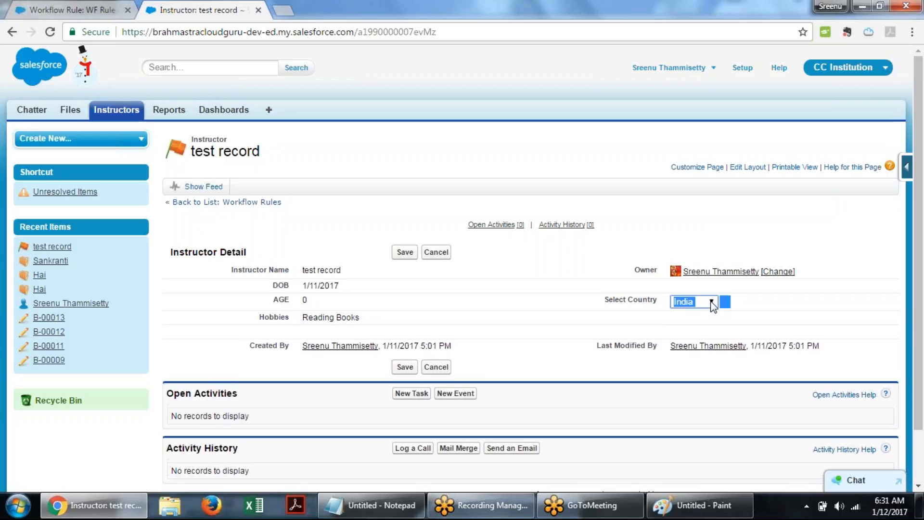
{"action": "left_click", "coordinate": [713, 302]}
{"action": "left_click", "coordinate": [686, 338]}
{"action": "left_click", "coordinate": [657, 314]}
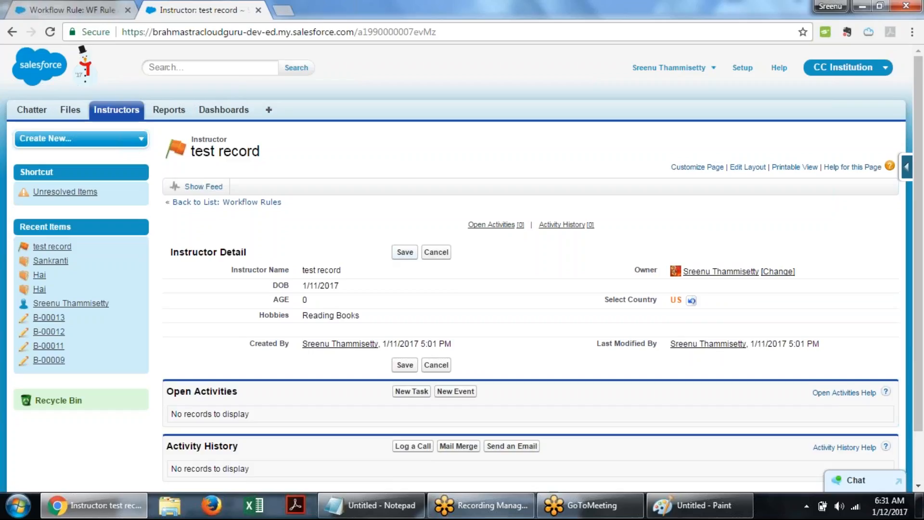
{"action": "left_click", "coordinate": [404, 252]}
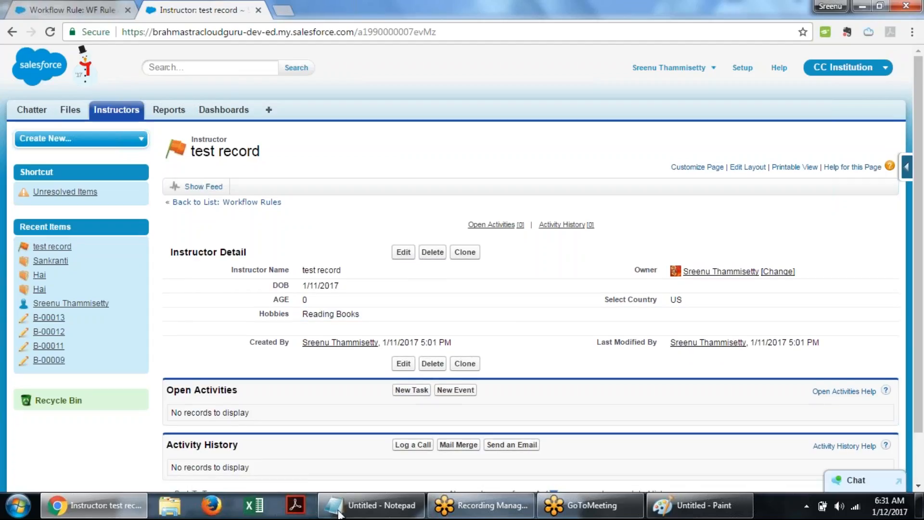
- Clone the test record, set the clone's Select Country to China, and save it
{"action": "mouse_move", "coordinate": [339, 514]}
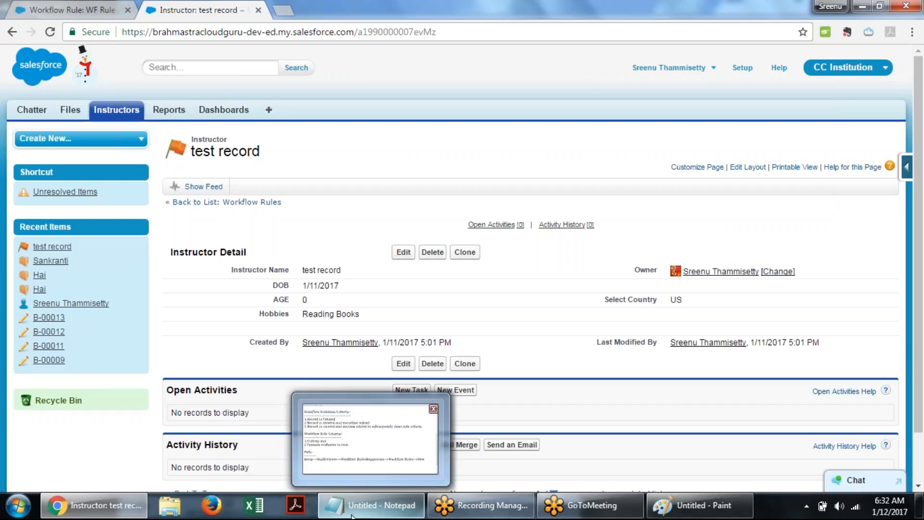
{"action": "left_click", "coordinate": [465, 253]}
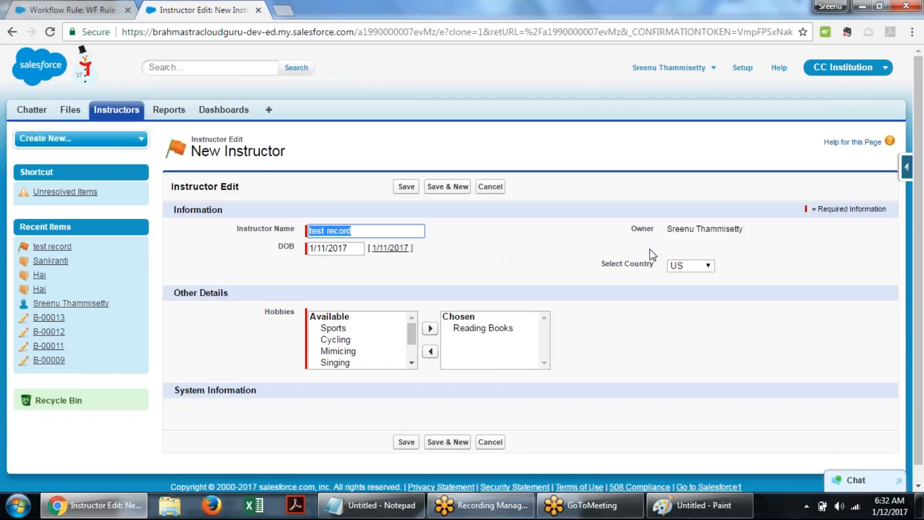
{"action": "left_click", "coordinate": [710, 266]}
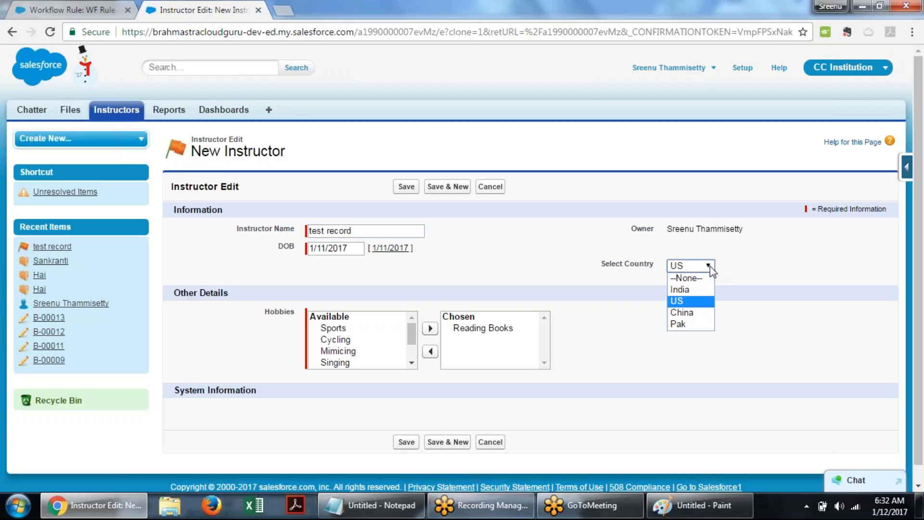
{"action": "left_click", "coordinate": [706, 313]}
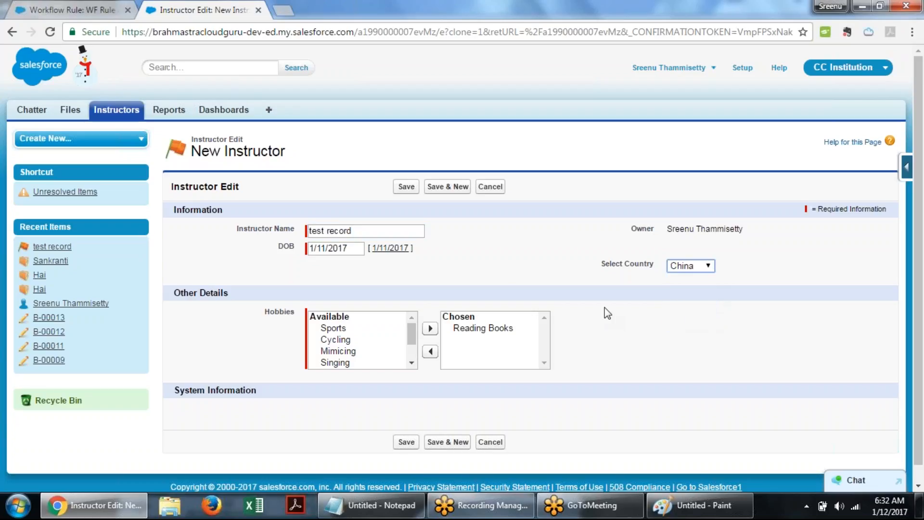
{"action": "left_click", "coordinate": [404, 193]}
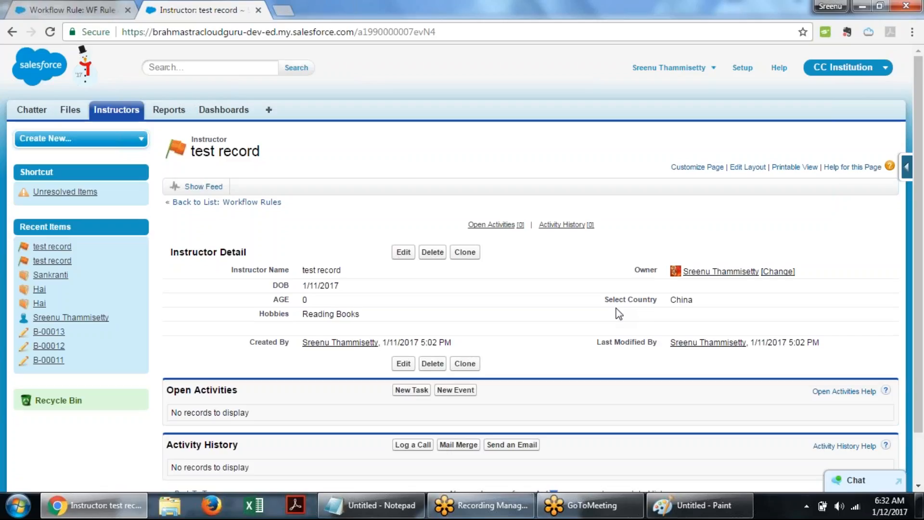
- Review the evaluation criteria flow diagram in Paint, then return to the workflow rule's tab
{"action": "left_click", "coordinate": [721, 511]}
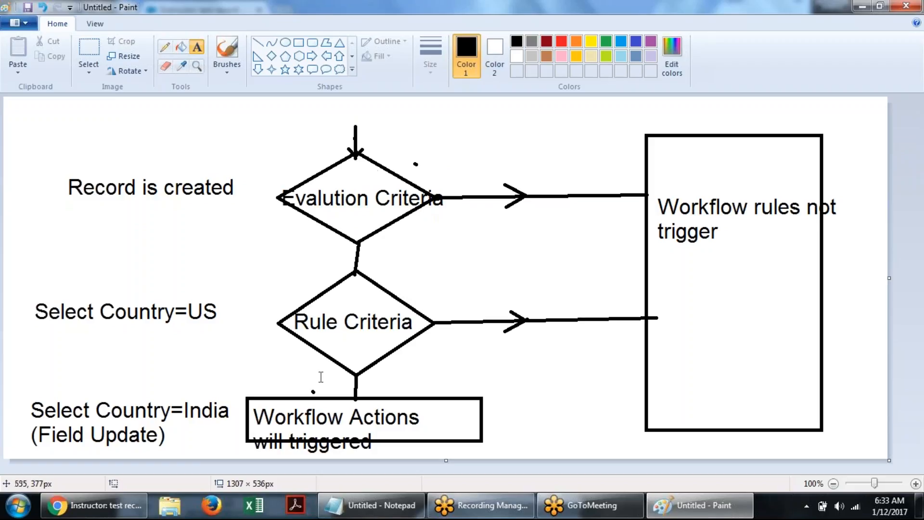
{"action": "left_click", "coordinate": [97, 505]}
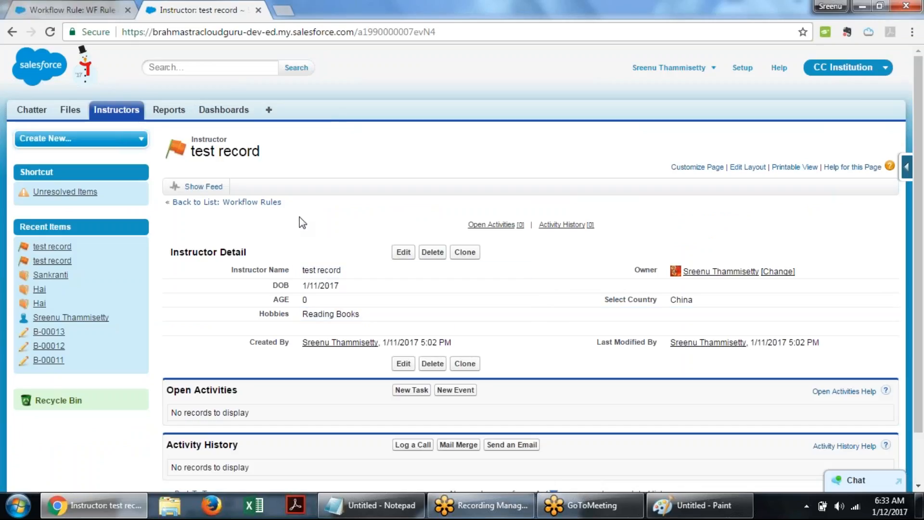
{"action": "left_click", "coordinate": [55, 6]}
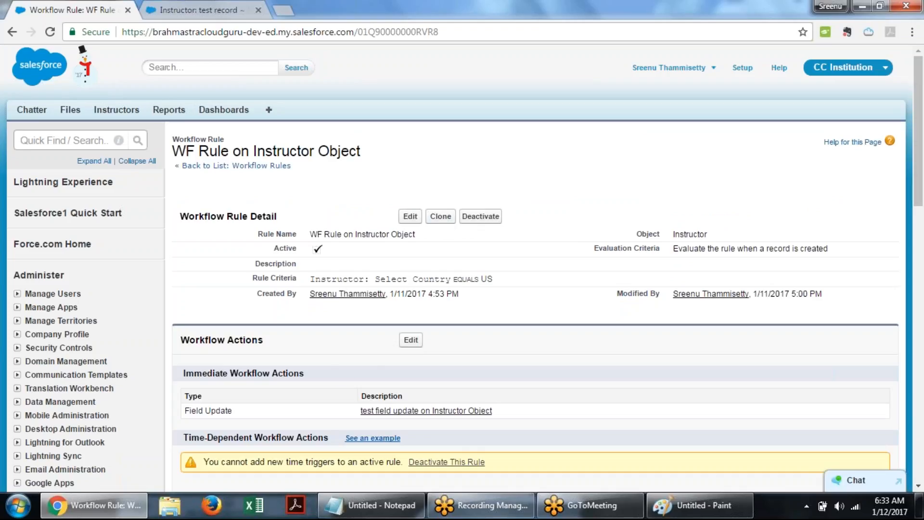
- Deactivate the WF Rule on Instructor Object workflow rule
{"action": "scroll", "coordinate": [468, 270], "scroll_direction": "down", "scroll_amount": 4}
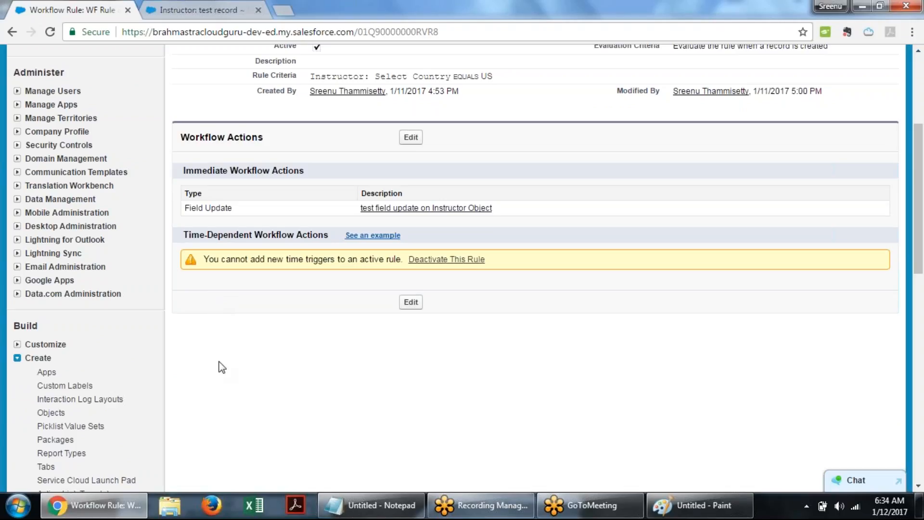
{"action": "scroll", "coordinate": [222, 367], "scroll_direction": "up", "scroll_amount": 3}
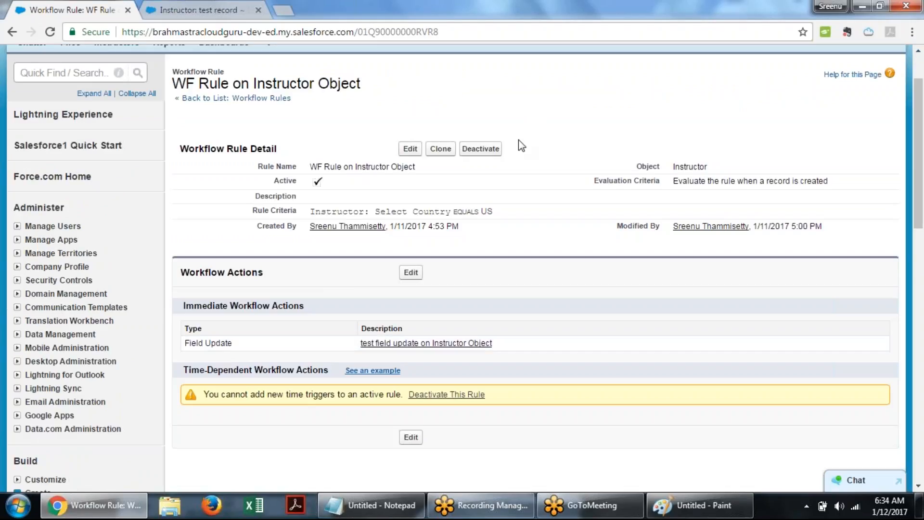
{"action": "left_click", "coordinate": [486, 150]}
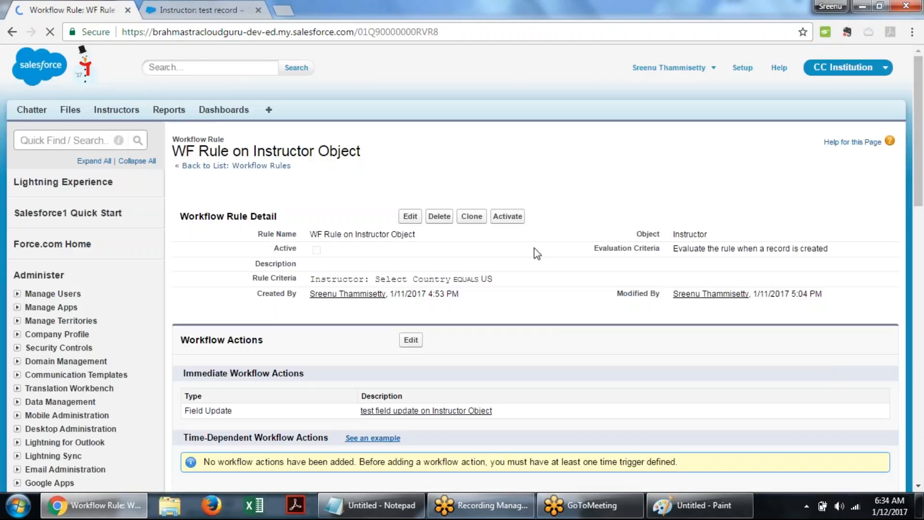
- Edit the rule's workflow actions and start adding a new email alert as an immediate action
{"action": "scroll", "coordinate": [418, 257], "scroll_direction": "down", "scroll_amount": 3}
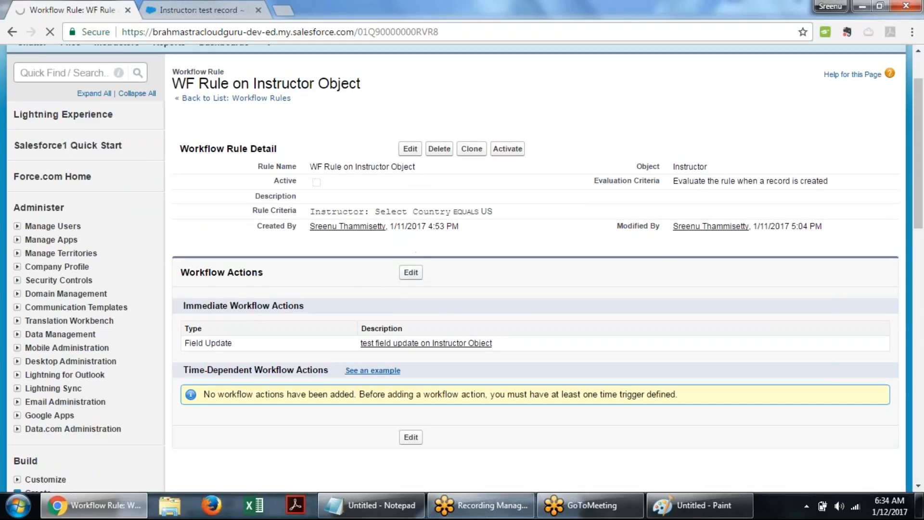
{"action": "left_click_drag", "start_coordinate": [183, 272], "coordinate": [336, 273]}
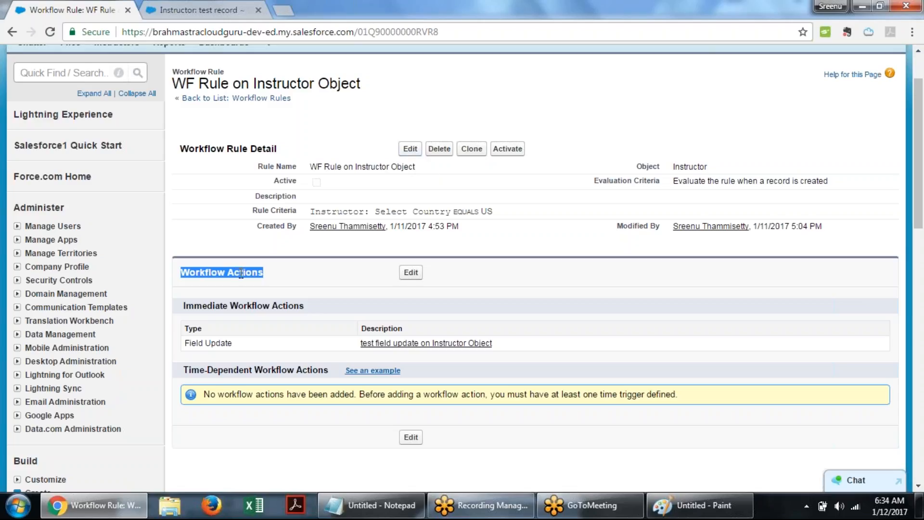
{"action": "left_click", "coordinate": [415, 275]}
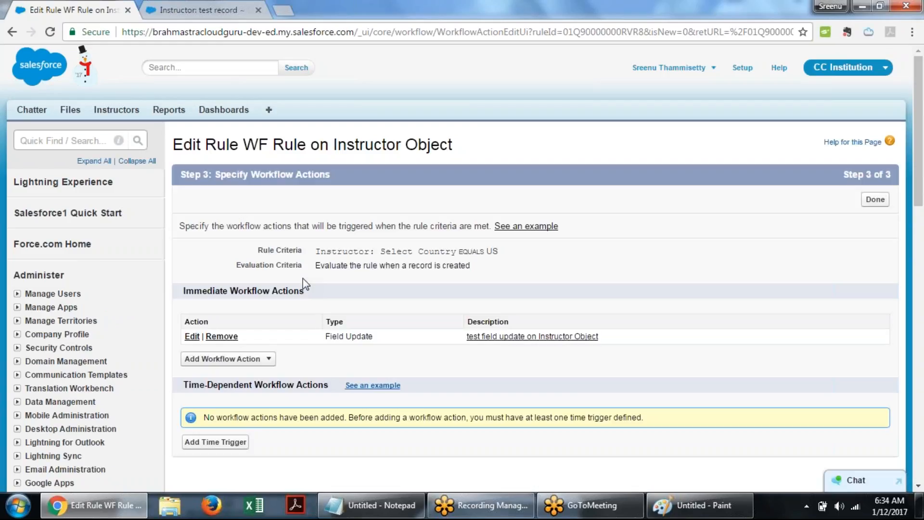
{"action": "left_click", "coordinate": [242, 362]}
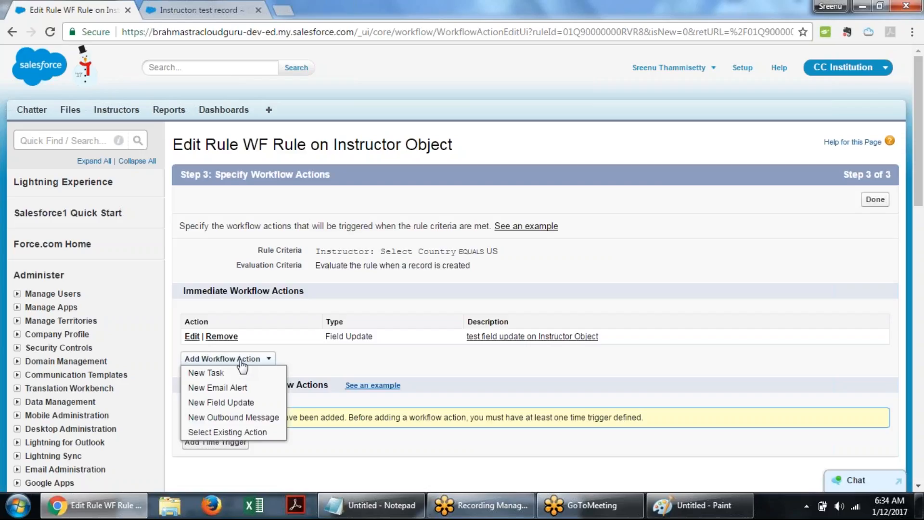
{"action": "left_click", "coordinate": [225, 388]}
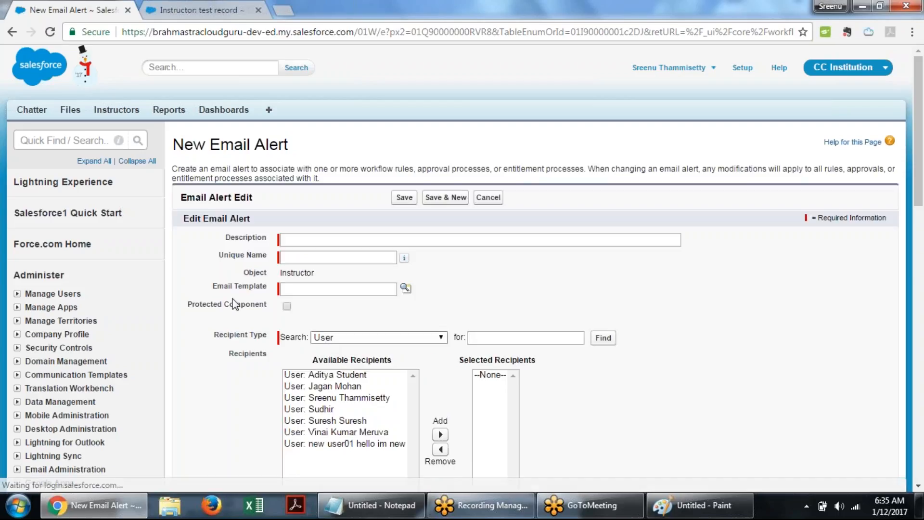
- Look up and choose Email Template02-Prashant as the email alert's template
{"action": "left_click_drag", "start_coordinate": [218, 288], "coordinate": [272, 290]}
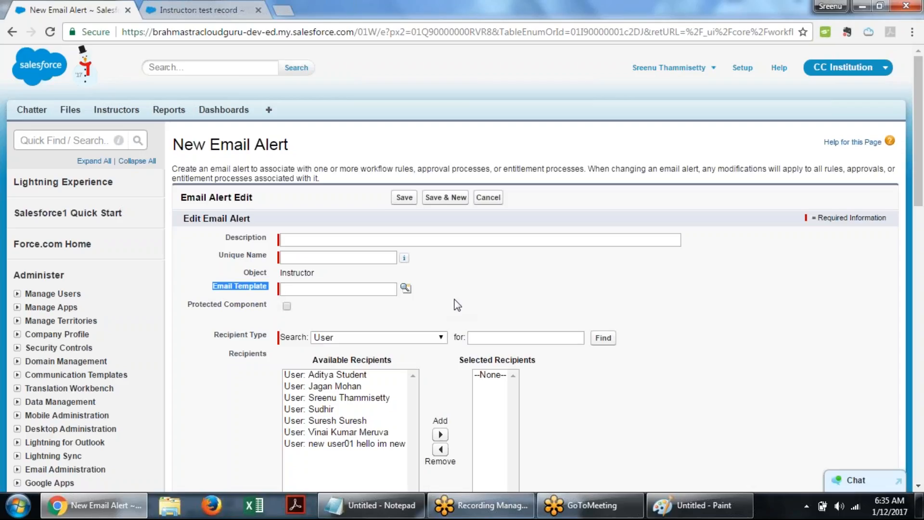
{"action": "left_click", "coordinate": [406, 288]}
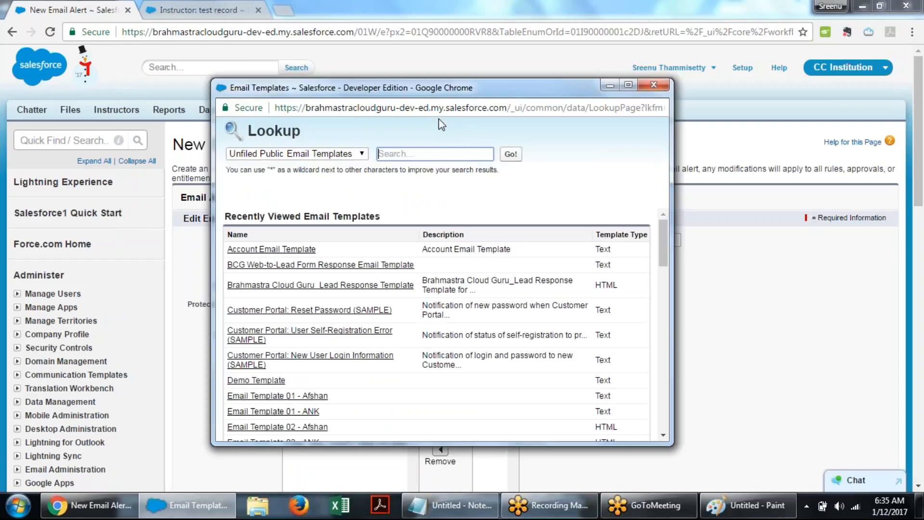
{"action": "scroll", "coordinate": [525, 308], "scroll_direction": "down", "scroll_amount": 7}
{"action": "scroll", "coordinate": [407, 289], "scroll_direction": "up", "scroll_amount": 3}
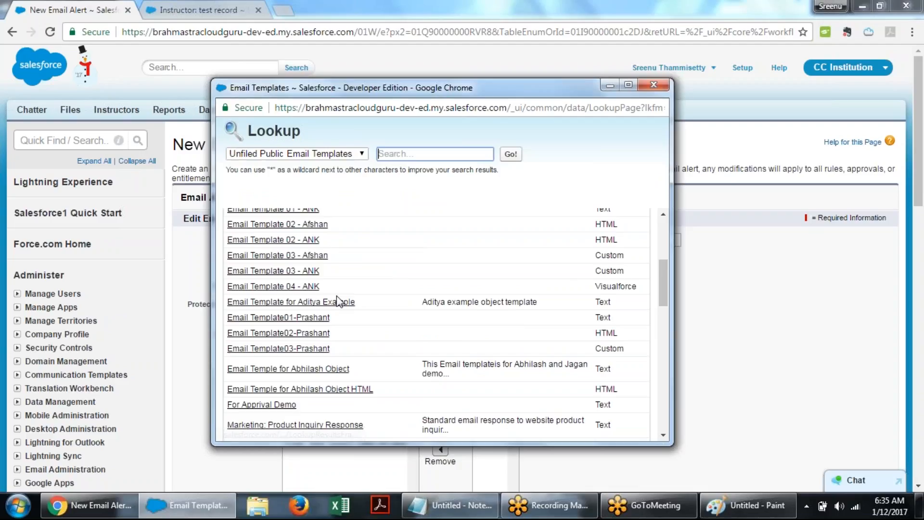
{"action": "scroll", "coordinate": [385, 294], "scroll_direction": "down", "scroll_amount": 1}
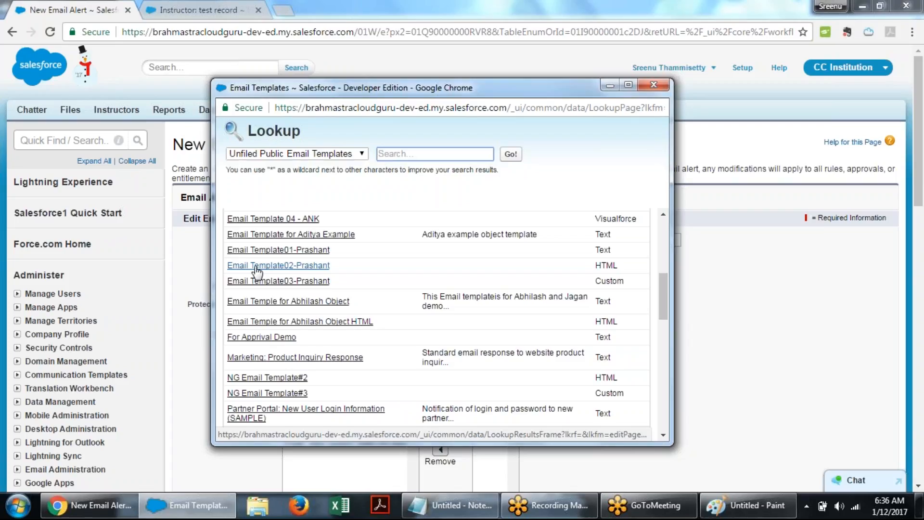
{"action": "left_click", "coordinate": [307, 266]}
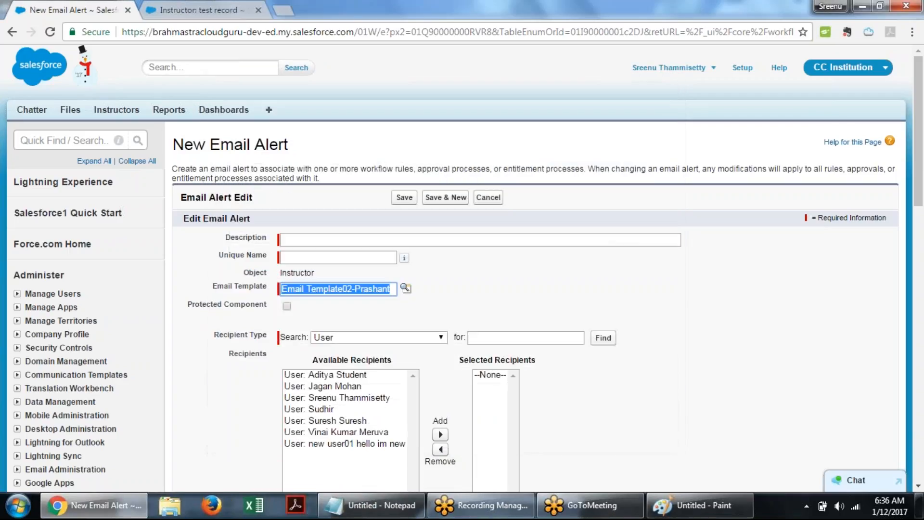
{"action": "left_click", "coordinate": [496, 307]}
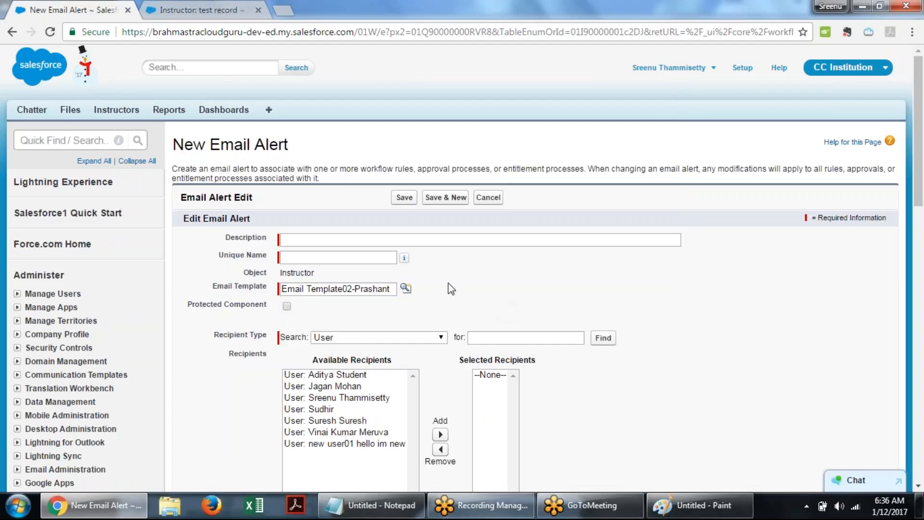
- Enter the email alert description Email Alert to intimate creation of new record
{"action": "left_click", "coordinate": [319, 233]}
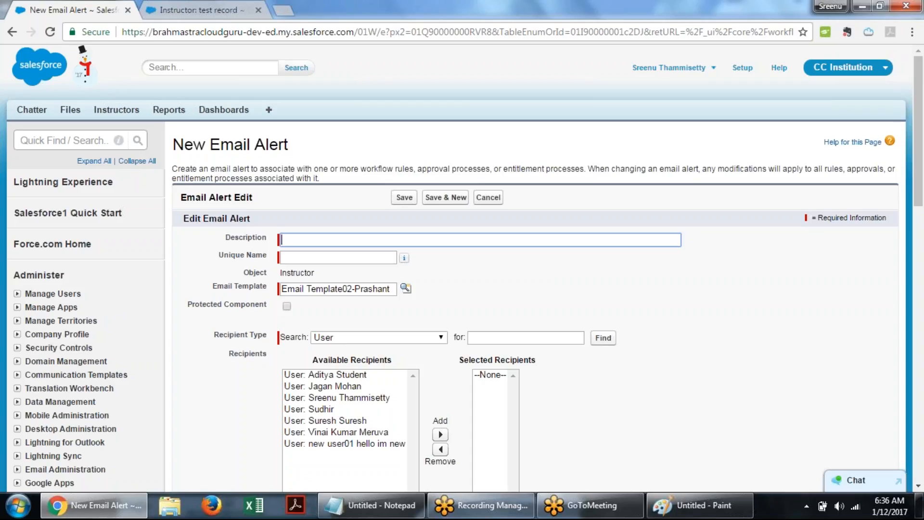
{"action": "left_click", "coordinate": [318, 239]}
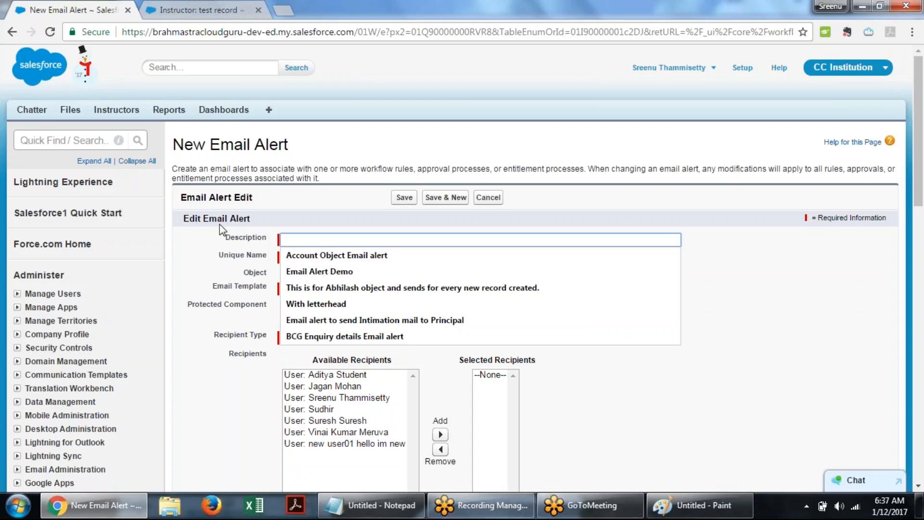
{"action": "type", "text": "In"}
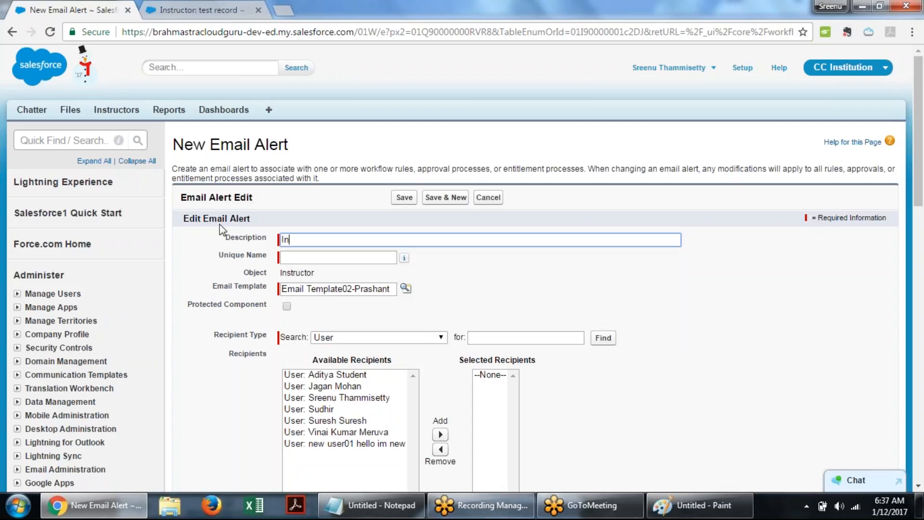
{"action": "key", "text": "BackSpace"}
{"action": "key", "text": "BackSpace"}
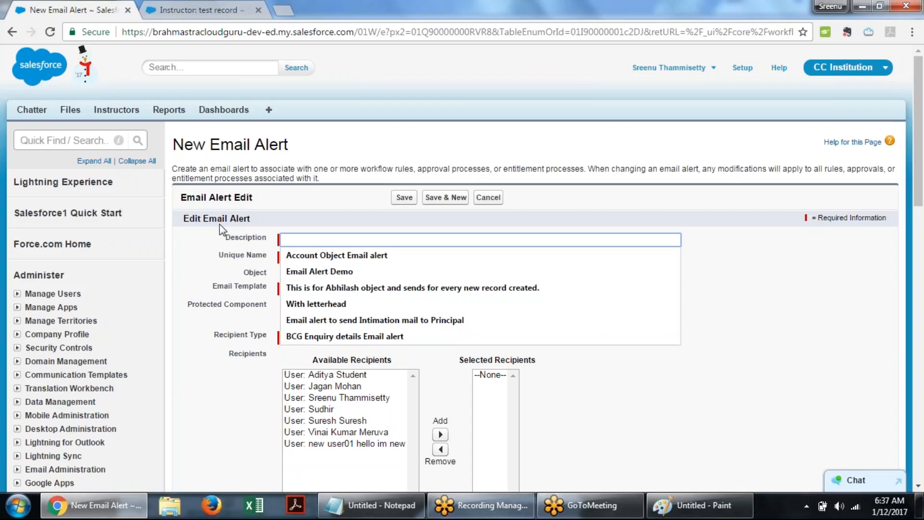
{"action": "type", "text": "Email"}
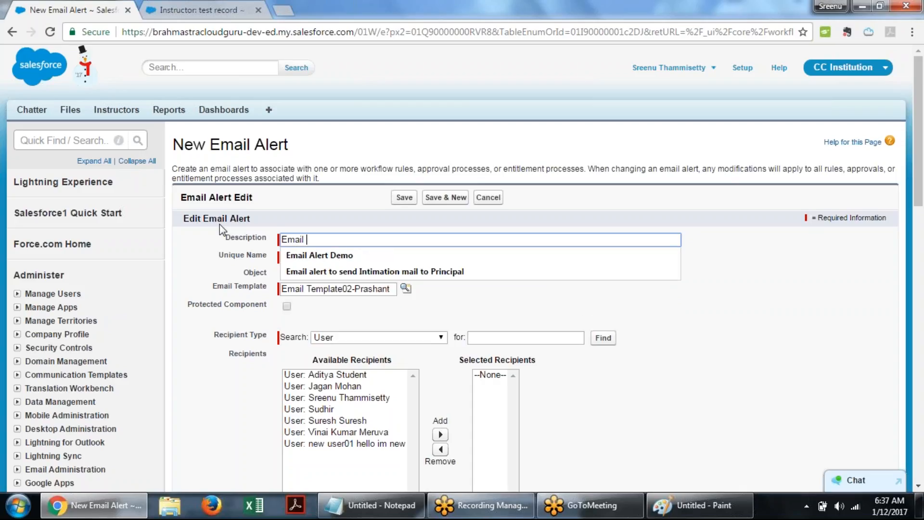
{"action": "type", "text": " Alert to "}
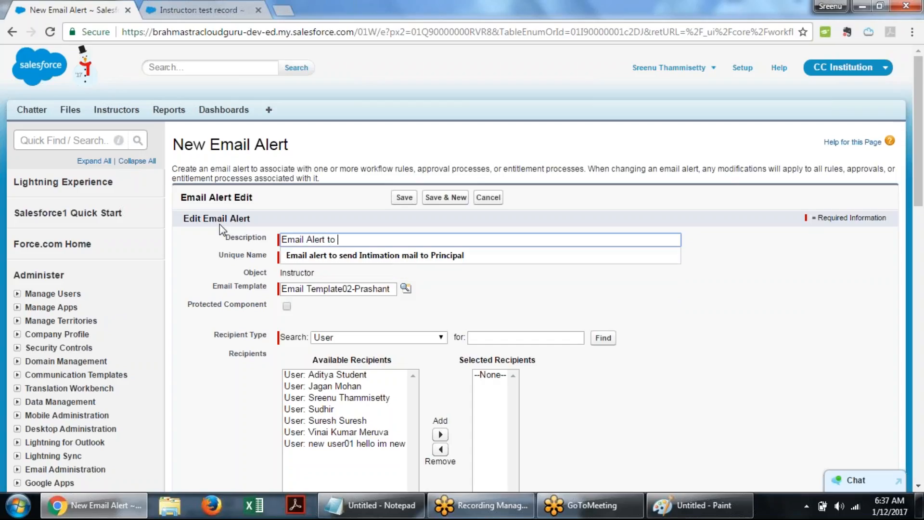
{"action": "type", "text": "in"}
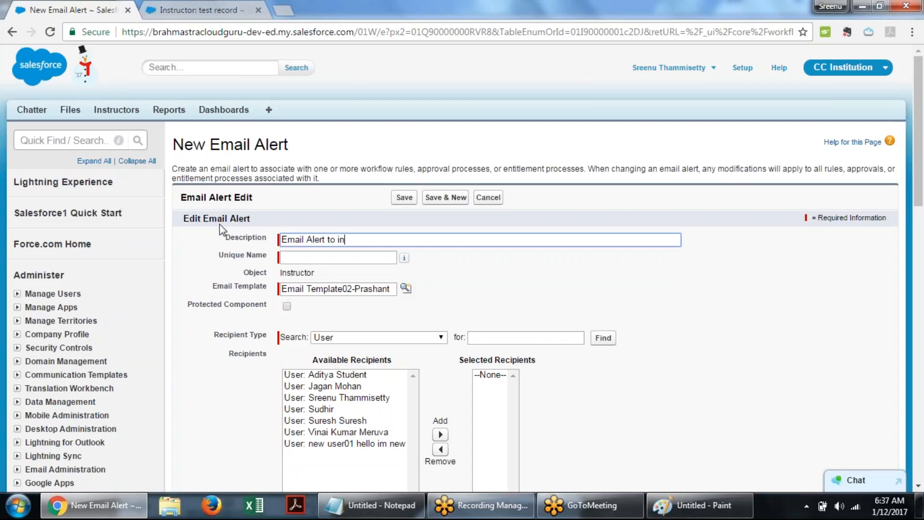
{"action": "type", "text": "timate creation of new rec"}
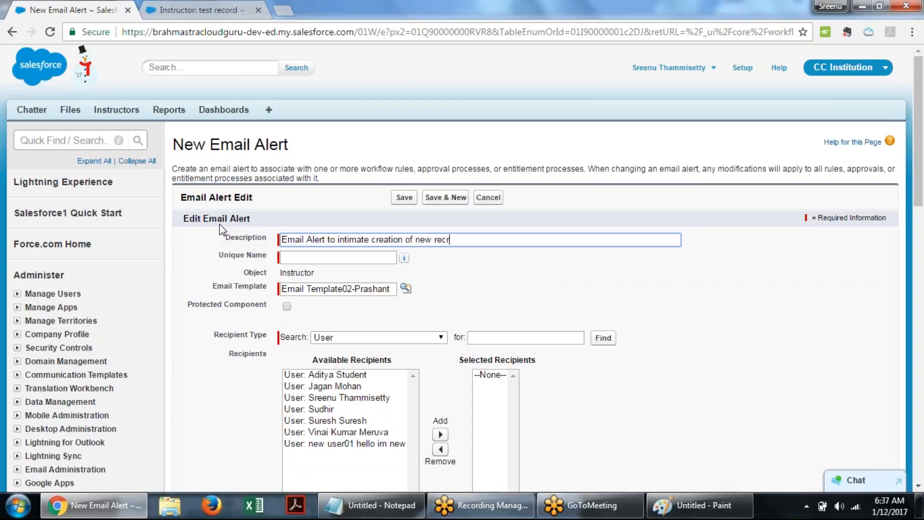
{"action": "type", "text": "ord"}
{"action": "key", "text": "Tab"}
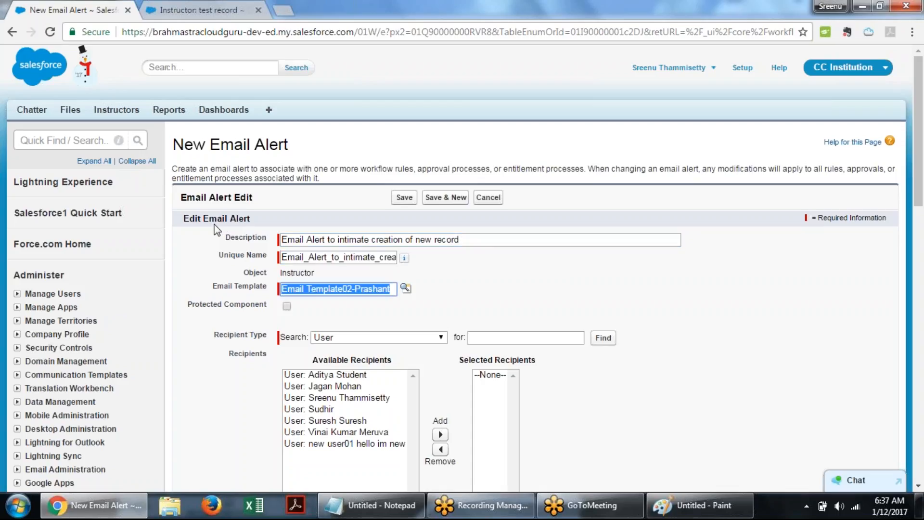
{"action": "left_click", "coordinate": [197, 304]}
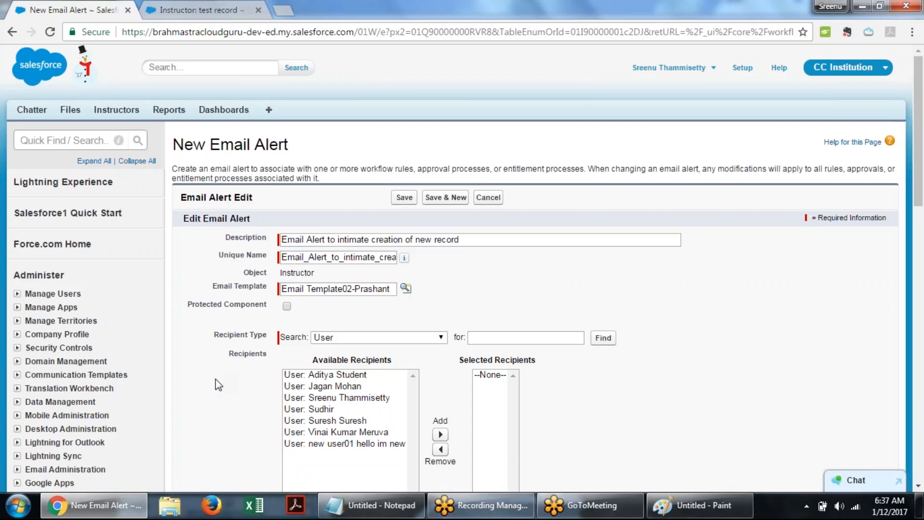
- Browse the email alert's recipient type options, such as Email Field and Owner, returning to User
{"action": "scroll", "coordinate": [217, 379], "scroll_direction": "down", "scroll_amount": 3}
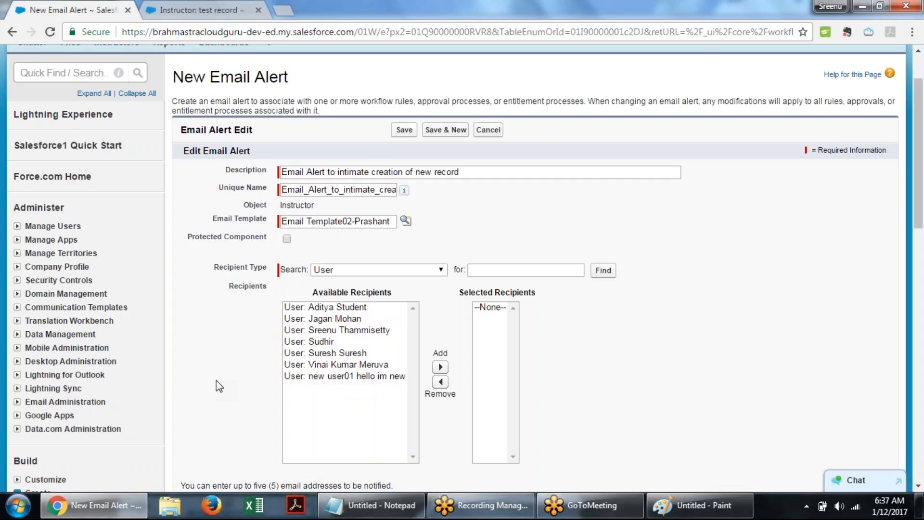
{"action": "scroll", "coordinate": [210, 360], "scroll_direction": "down", "scroll_amount": 3}
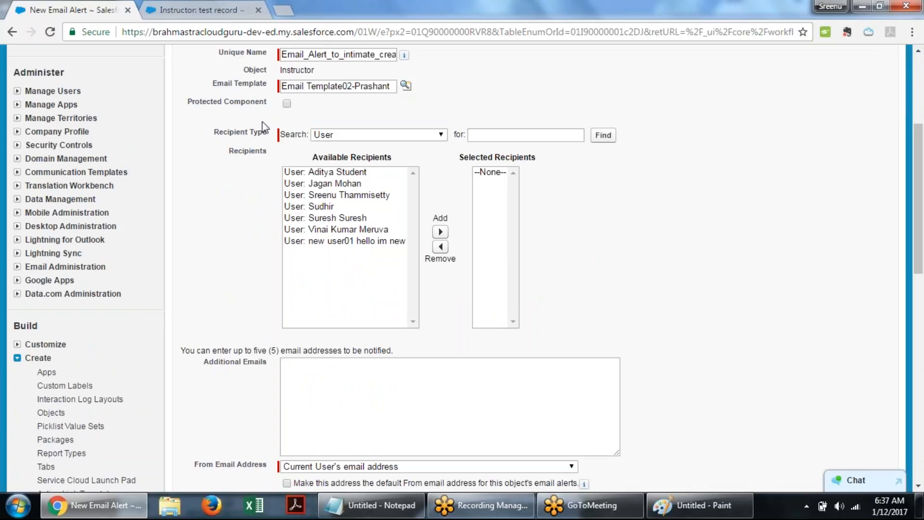
{"action": "left_click_drag", "start_coordinate": [214, 133], "coordinate": [269, 133]}
{"action": "left_click", "coordinate": [256, 169]}
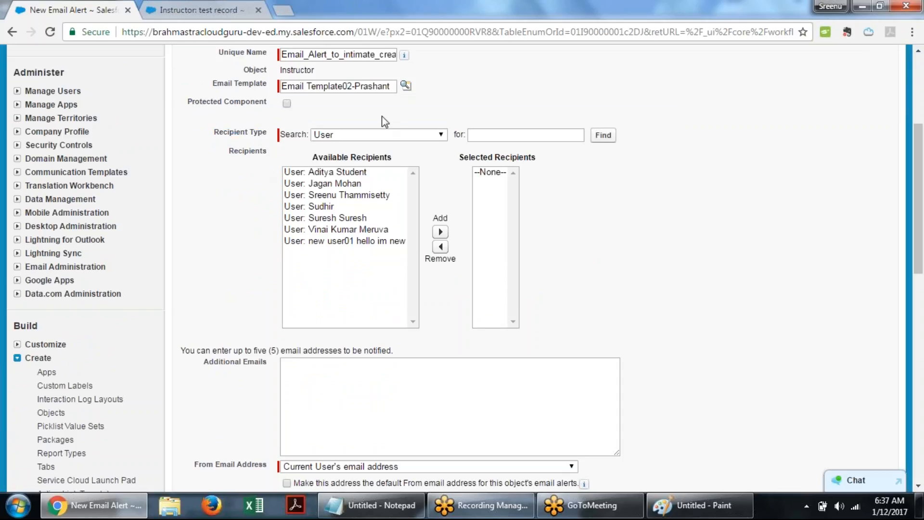
{"action": "left_click", "coordinate": [441, 135]}
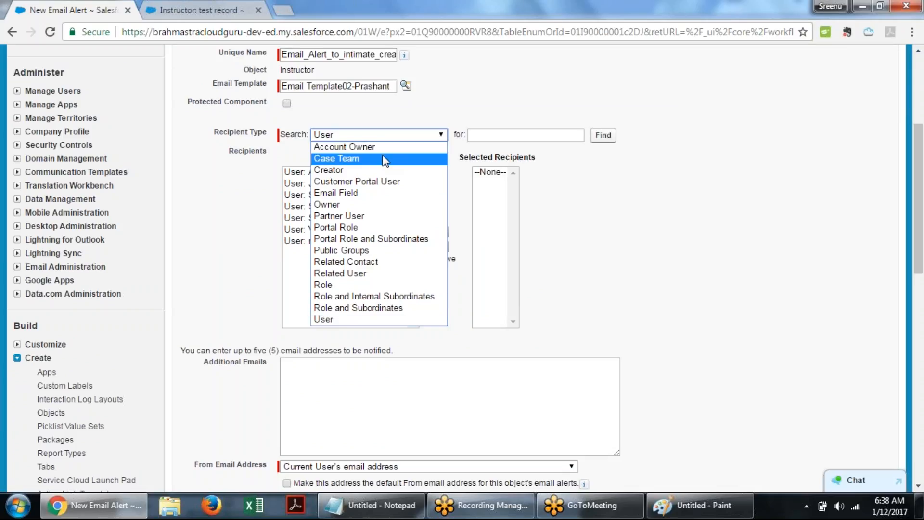
{"action": "left_click", "coordinate": [379, 320]}
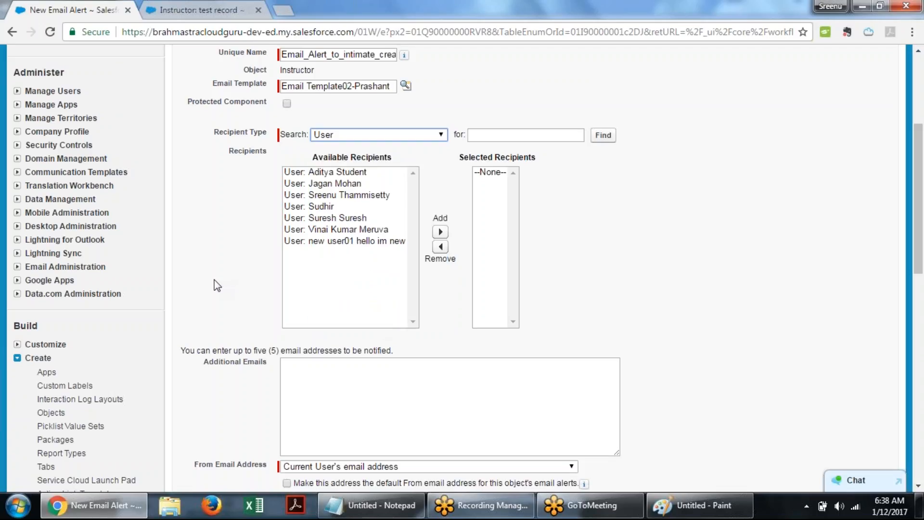
{"action": "left_click", "coordinate": [441, 136]}
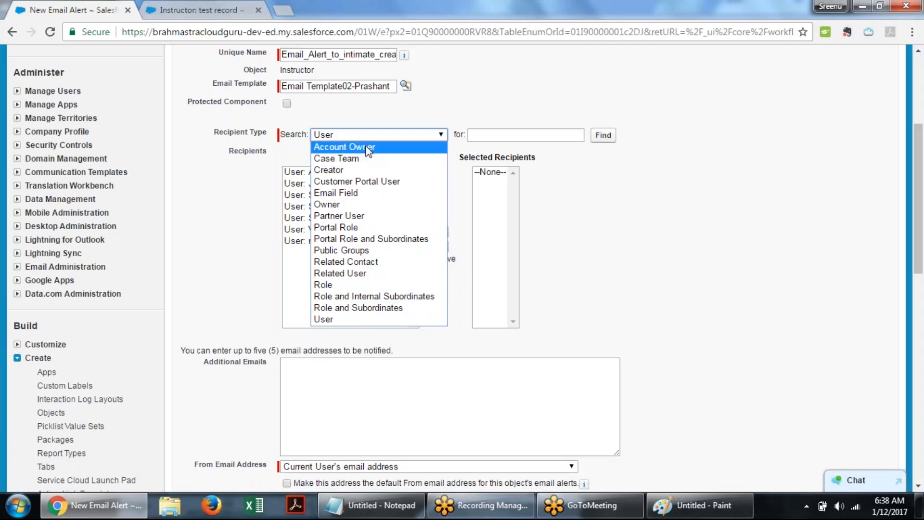
{"action": "left_click", "coordinate": [415, 201]}
{"action": "left_click", "coordinate": [440, 136]}
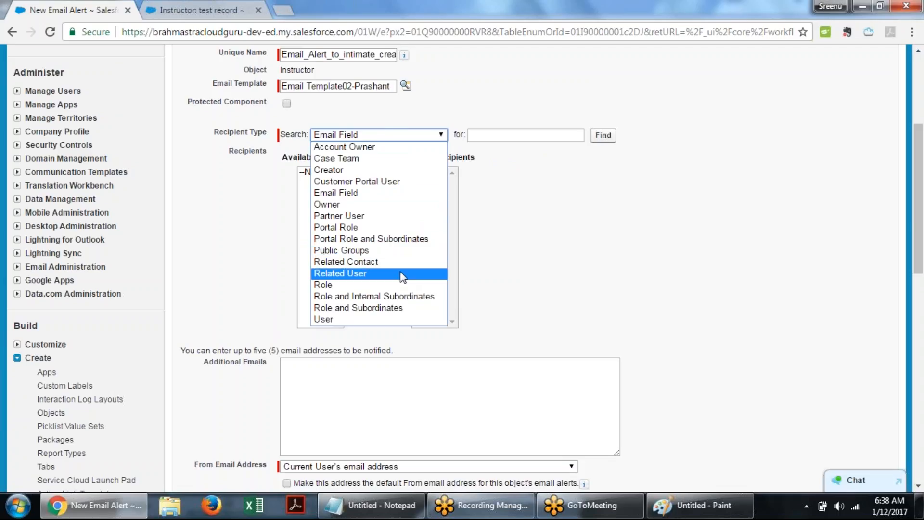
{"action": "left_click", "coordinate": [394, 205]}
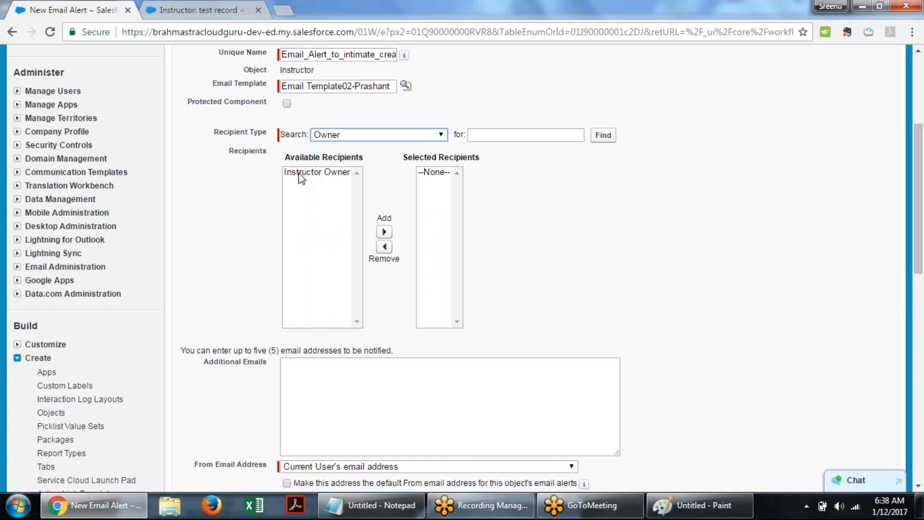
{"action": "left_click", "coordinate": [301, 178]}
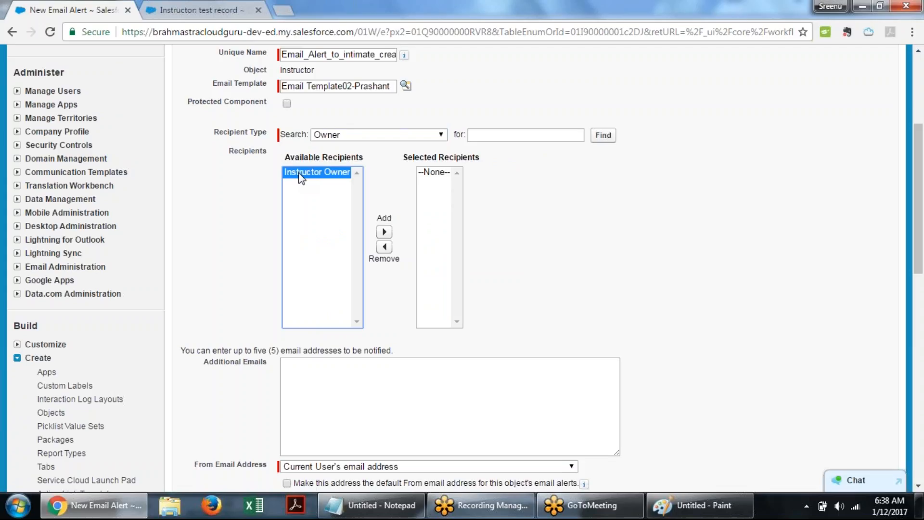
{"action": "left_click", "coordinate": [435, 136]}
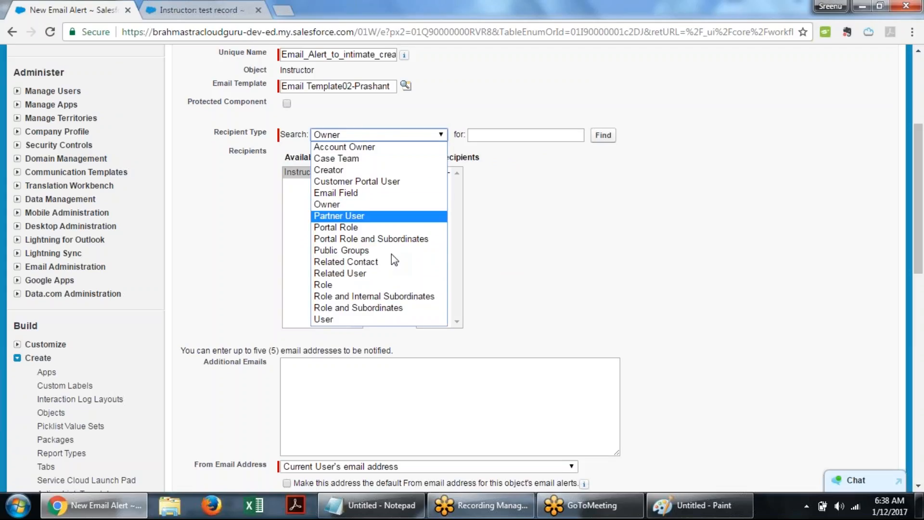
{"action": "left_click", "coordinate": [390, 320]}
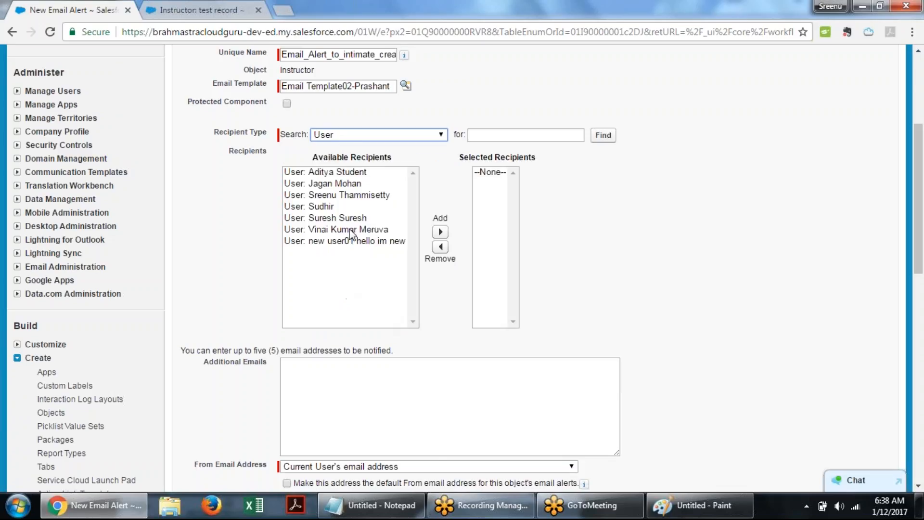
- Add two users from the available recipients to the email alert's selected recipients
{"action": "left_click", "coordinate": [351, 230]}
{"action": "left_click", "coordinate": [440, 232]}
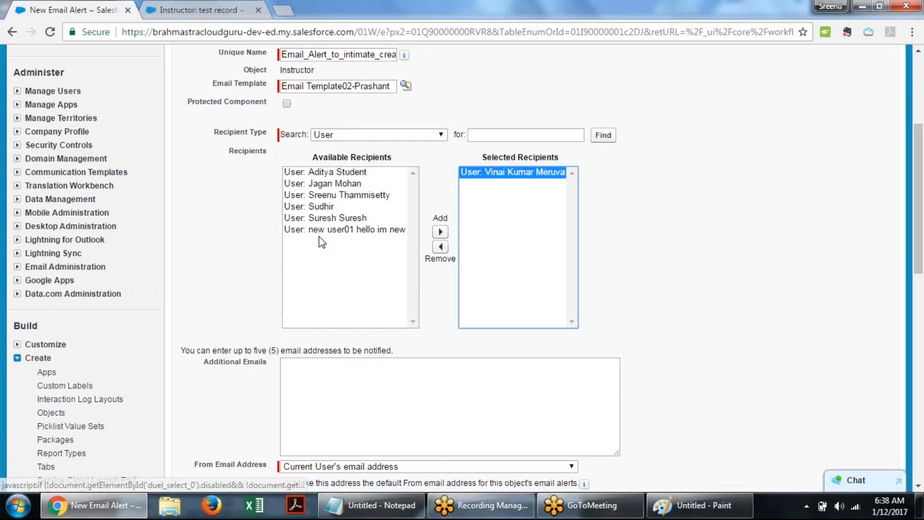
{"action": "left_click", "coordinate": [327, 195]}
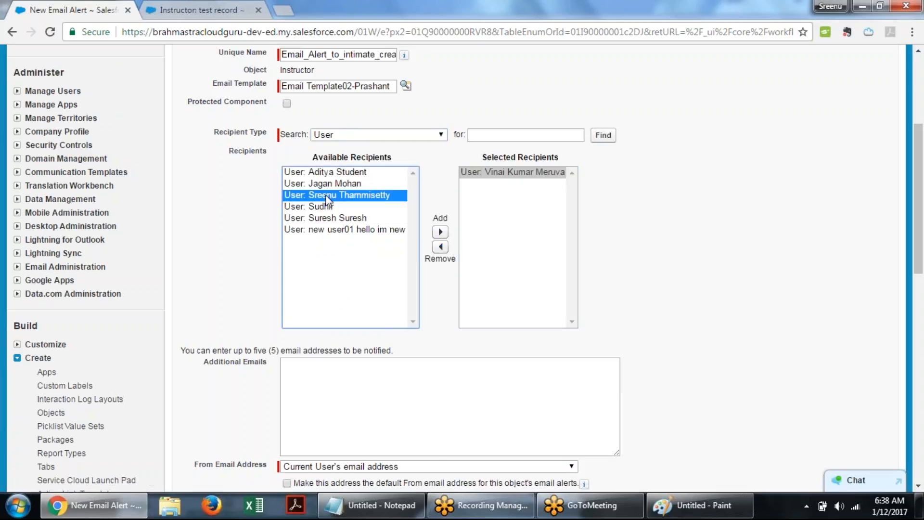
{"action": "left_click", "coordinate": [440, 232]}
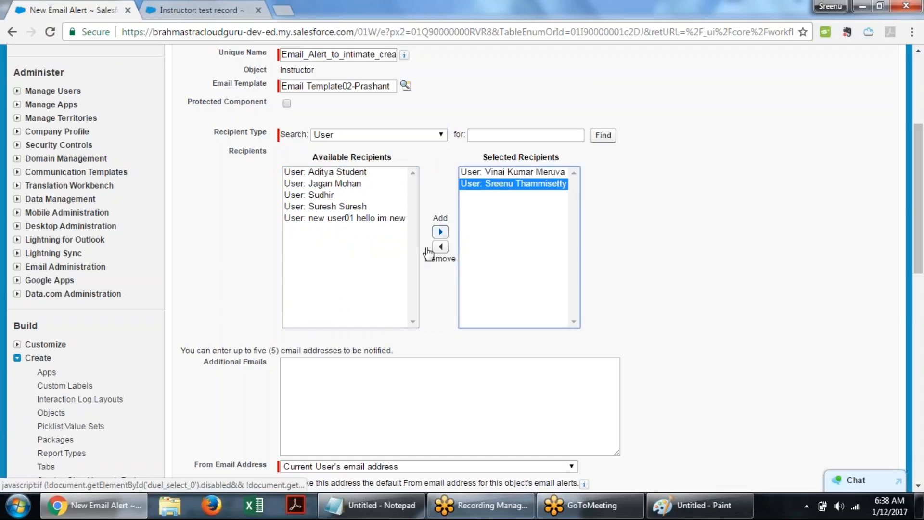
{"action": "left_click", "coordinate": [647, 312]}
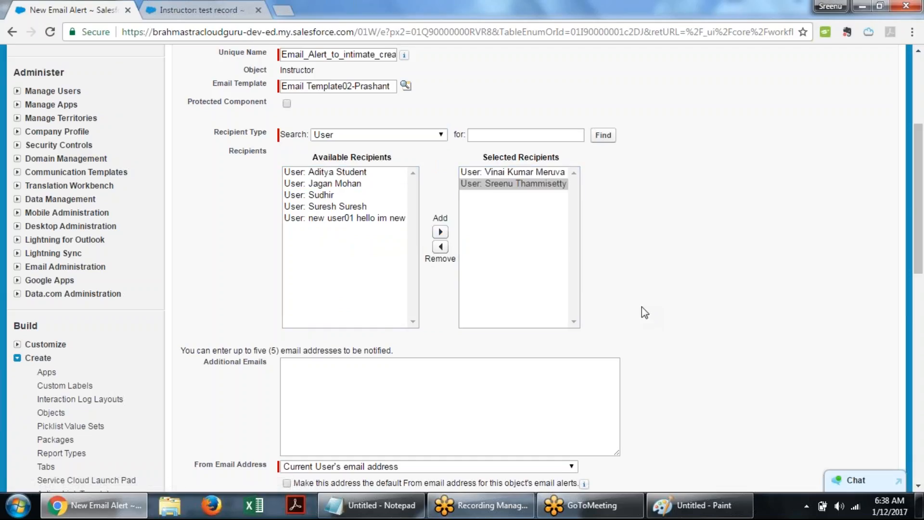
- Paste a recipient's e-mail address into the email alert's Additional Emails field
{"action": "scroll", "coordinate": [390, 355], "scroll_direction": "down", "scroll_amount": 3}
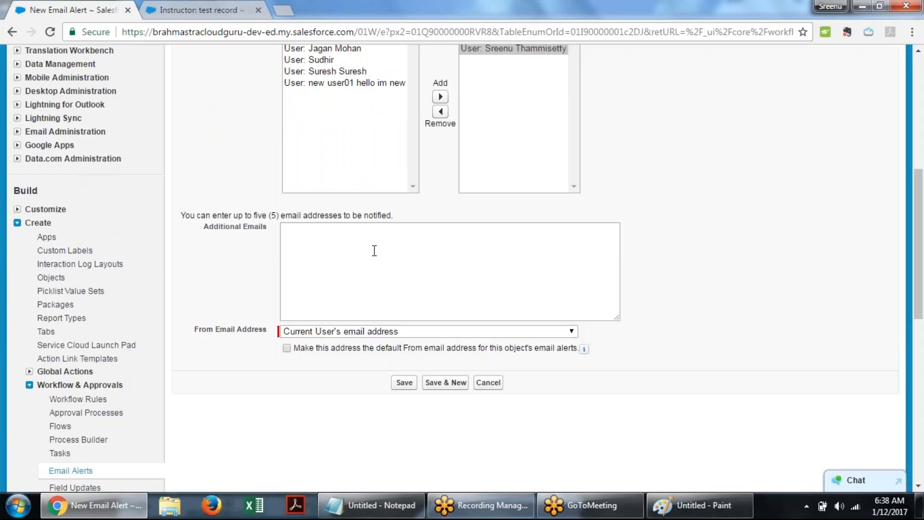
{"action": "scroll", "coordinate": [693, 194], "scroll_direction": "up", "scroll_amount": 3}
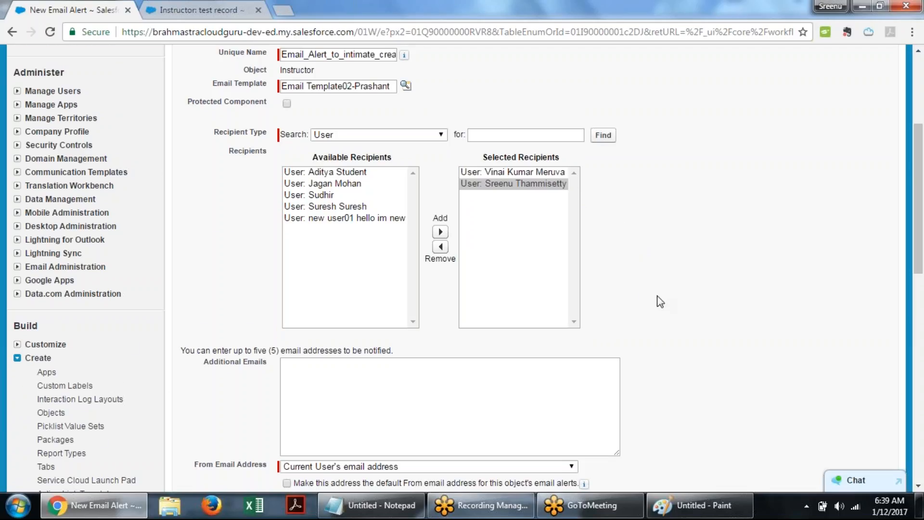
{"action": "scroll", "coordinate": [645, 292], "scroll_direction": "down", "scroll_amount": 3}
{"action": "left_click", "coordinate": [417, 240]}
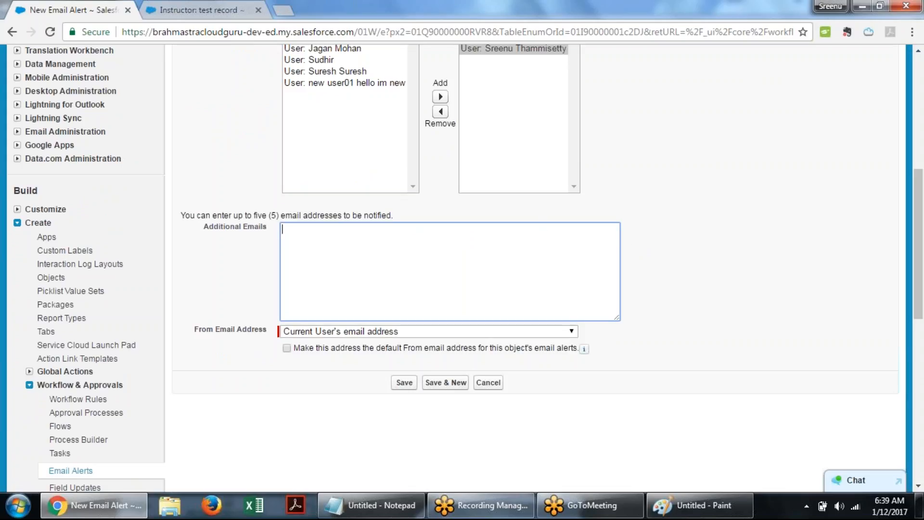
{"action": "left_click_drag", "start_coordinate": [262, 216], "coordinate": [393, 215]}
{"action": "left_click", "coordinate": [322, 243]}
{"action": "left_click", "coordinate": [862, 15]}
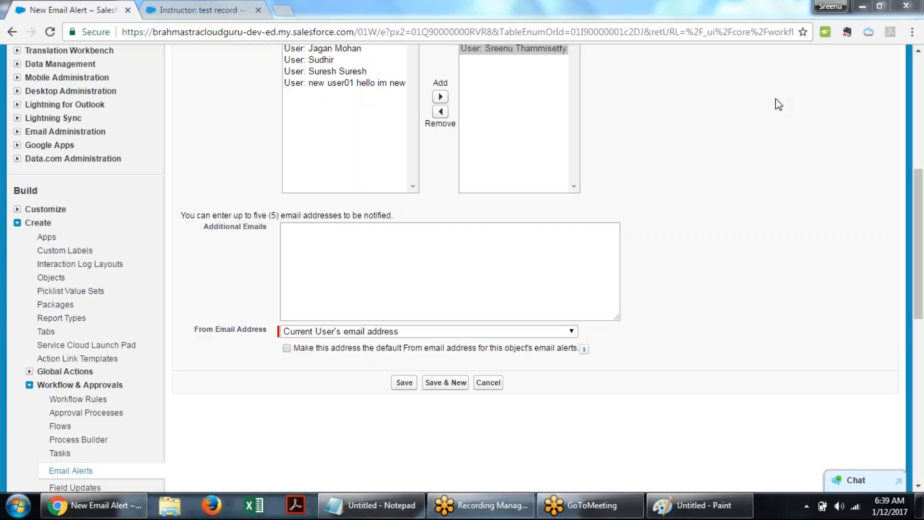
{"action": "left_click", "coordinate": [401, 255]}
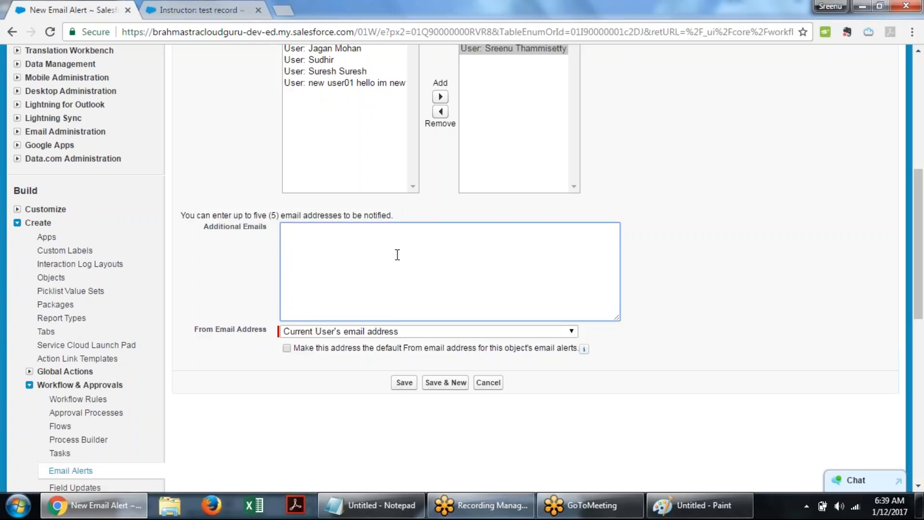
{"action": "key", "text": "ctrl+v"}
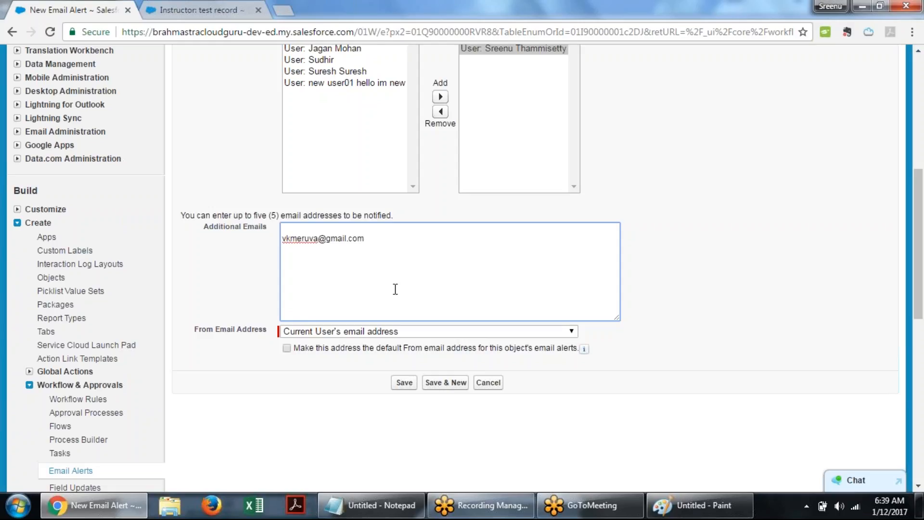
{"action": "type", "text": ","}
{"action": "left_click", "coordinate": [838, 17]}
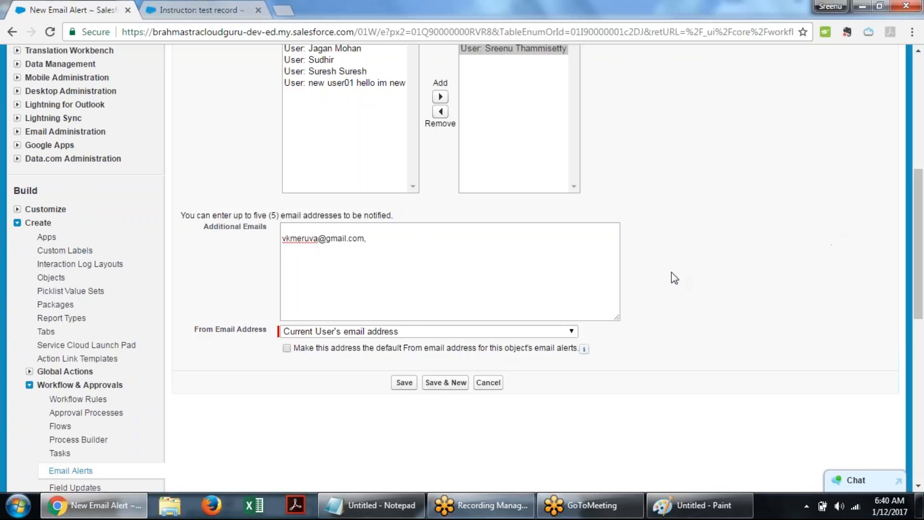
{"action": "left_click", "coordinate": [302, 227]}
{"action": "key", "text": "BackSpace"}
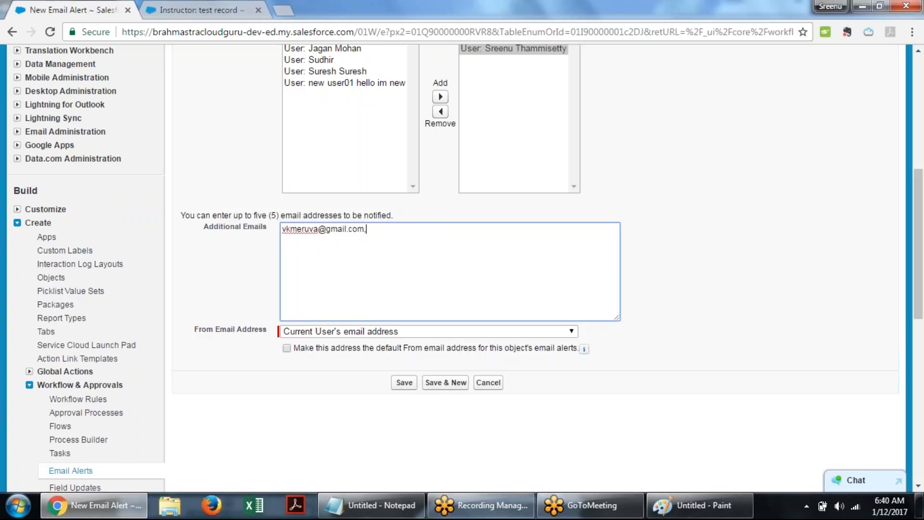
{"action": "scroll", "coordinate": [397, 231], "scroll_direction": "up", "scroll_amount": 2}
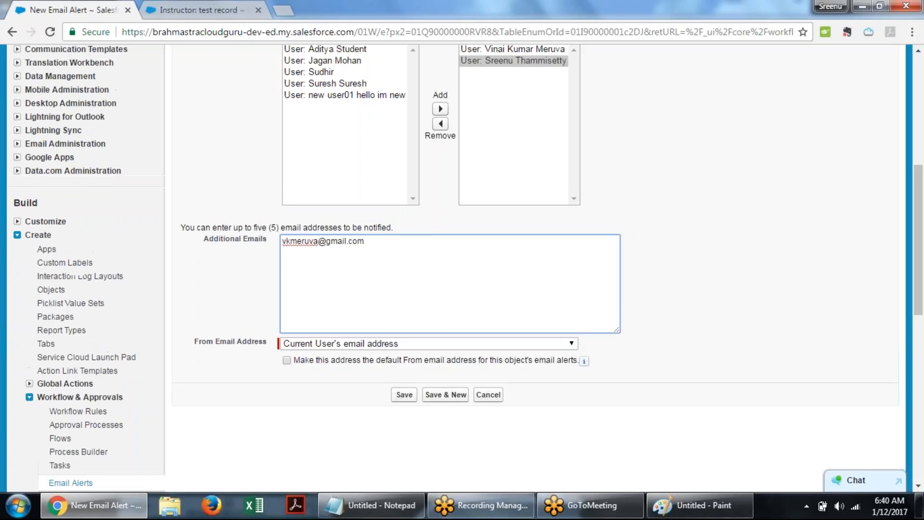
{"action": "scroll", "coordinate": [625, 268], "scroll_direction": "down", "scroll_amount": 4}
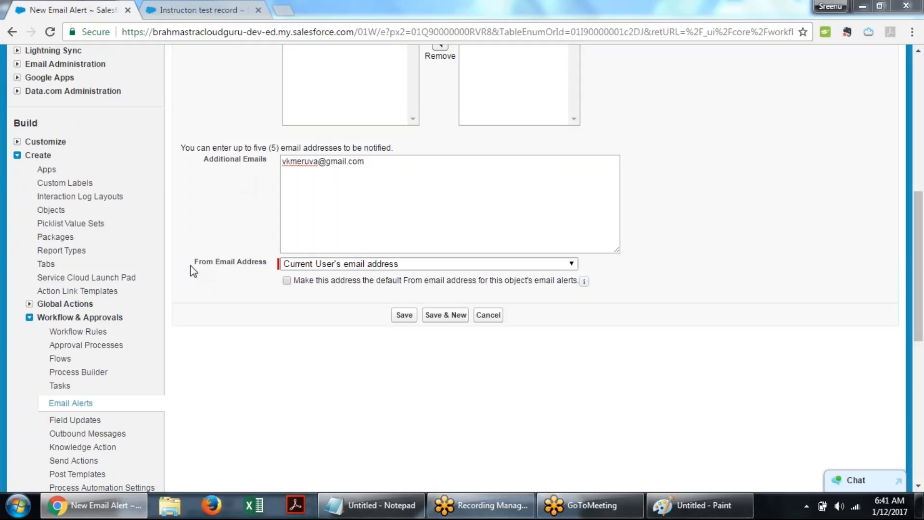
- Set the From Email Address to the "Contact - Brahmastra Cloud Guru" address and save the email alert
{"action": "left_click_drag", "start_coordinate": [193, 266], "coordinate": [265, 271]}
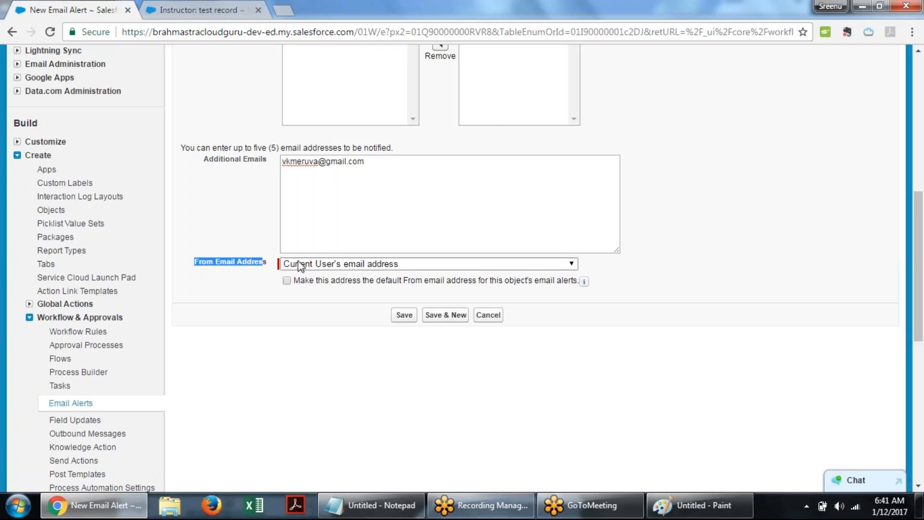
{"action": "left_click", "coordinate": [364, 264]}
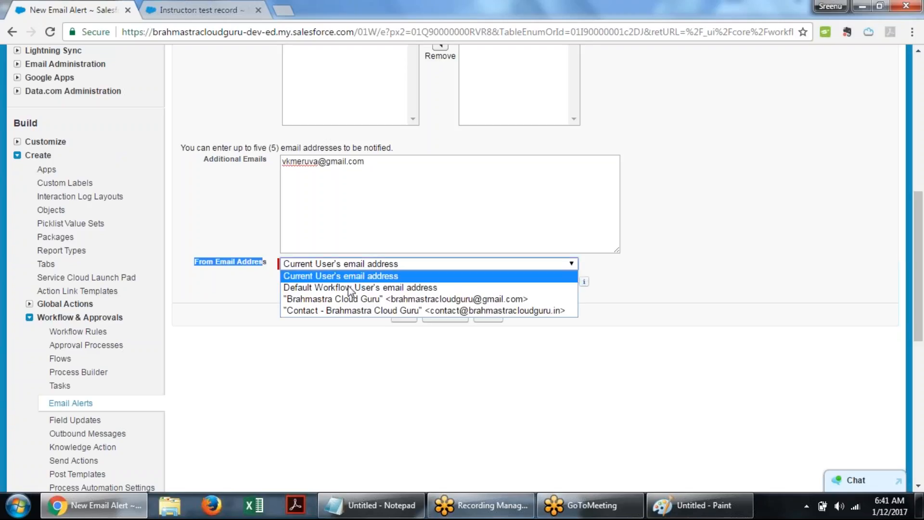
{"action": "left_click", "coordinate": [348, 289]}
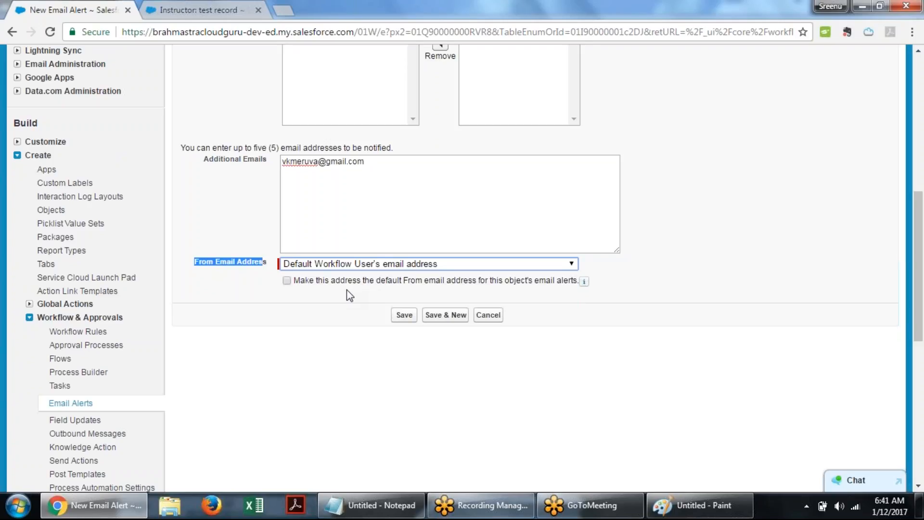
{"action": "left_click", "coordinate": [356, 265]}
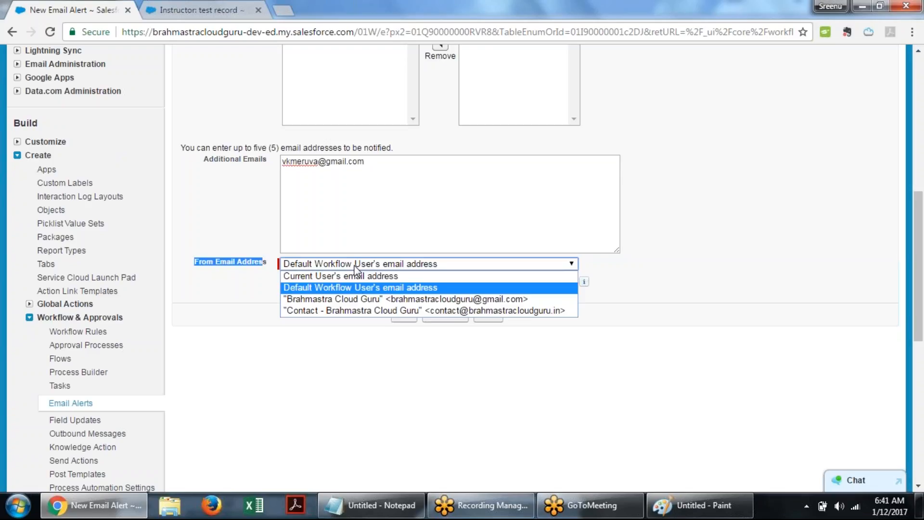
{"action": "left_click", "coordinate": [254, 303]}
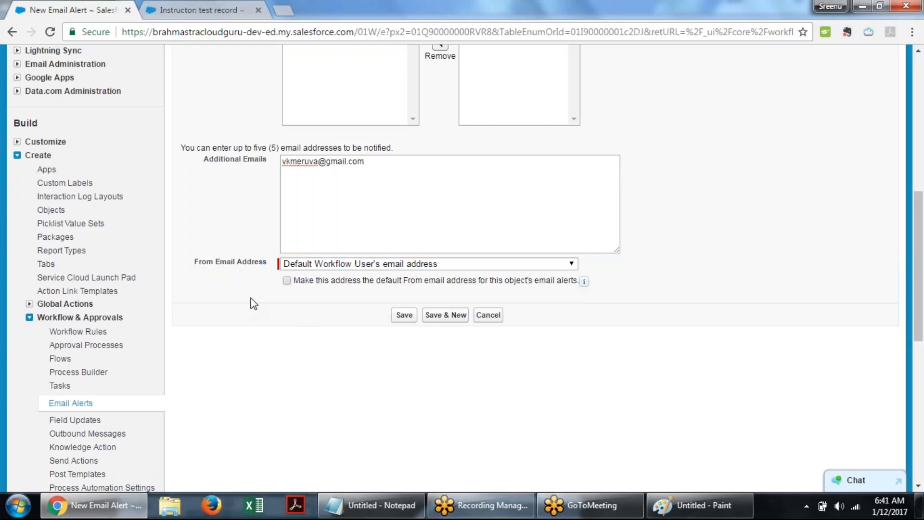
{"action": "left_click", "coordinate": [403, 265]}
{"action": "left_click", "coordinate": [379, 311]}
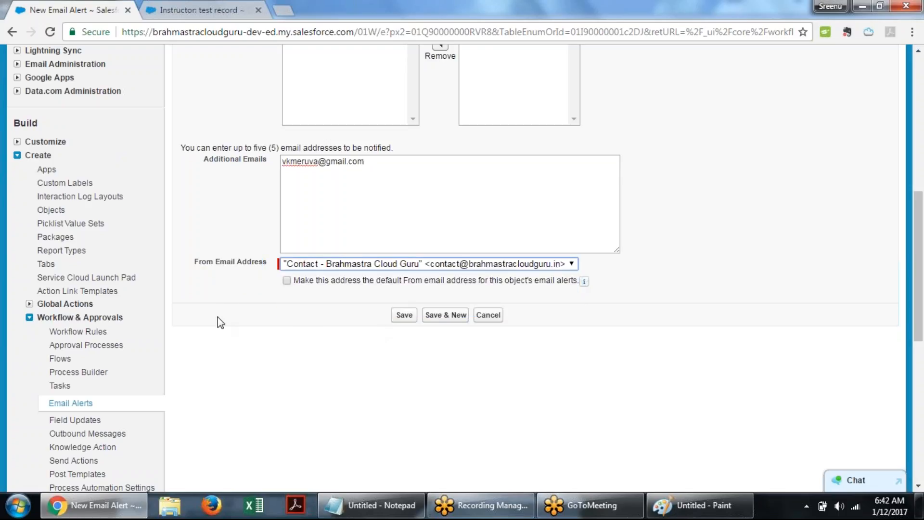
{"action": "left_click", "coordinate": [232, 306]}
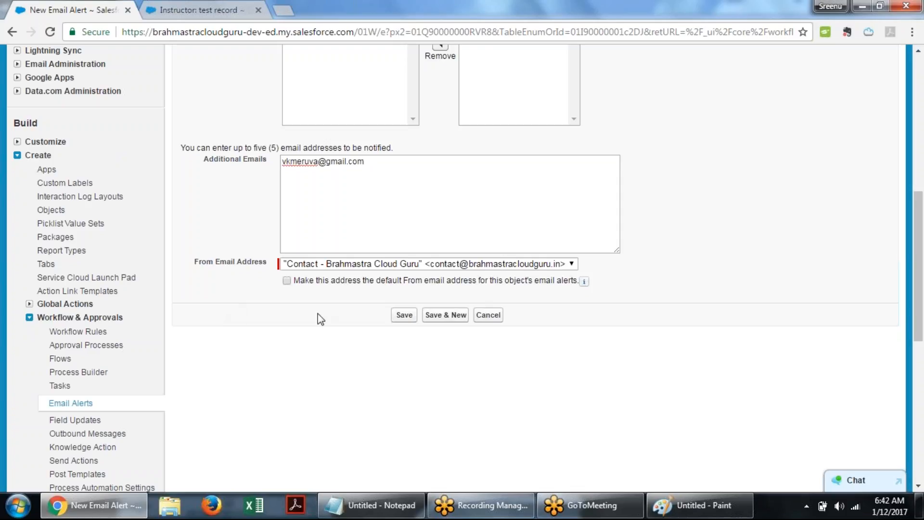
{"action": "left_click", "coordinate": [410, 318]}
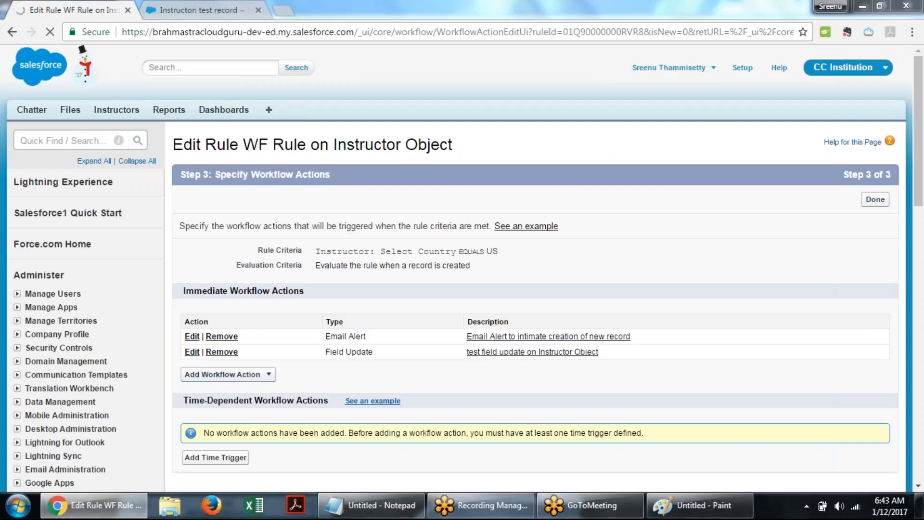
- Start adding a New Task immediate workflow action and switch to the Instructor test record tab
{"action": "left_click", "coordinate": [222, 378]}
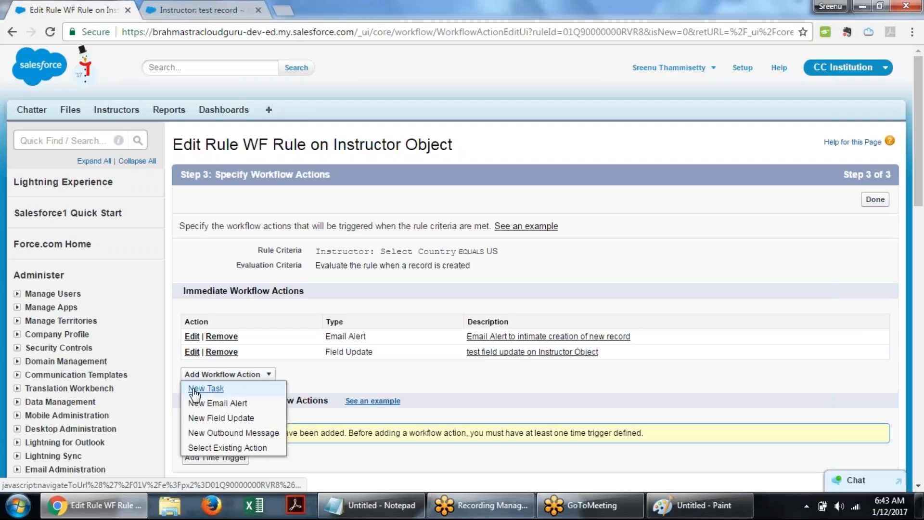
{"action": "left_click", "coordinate": [206, 389]}
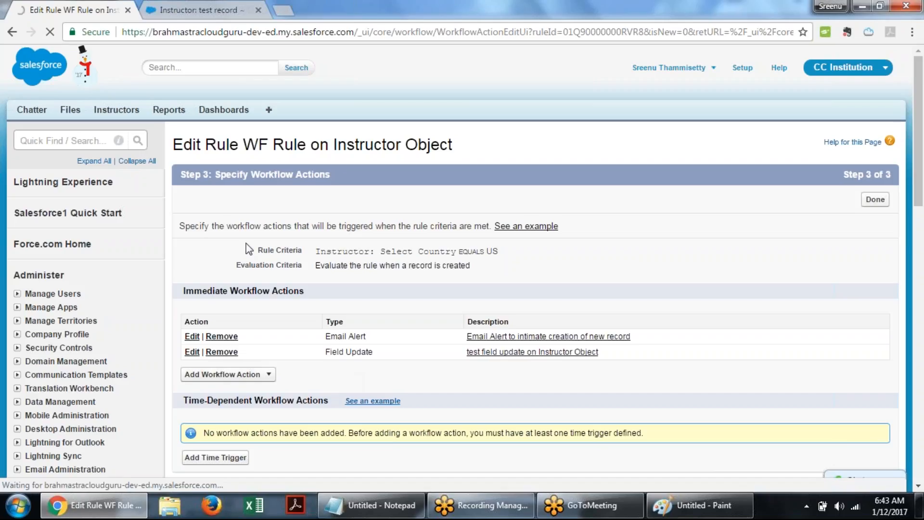
{"action": "left_click", "coordinate": [176, 4]}
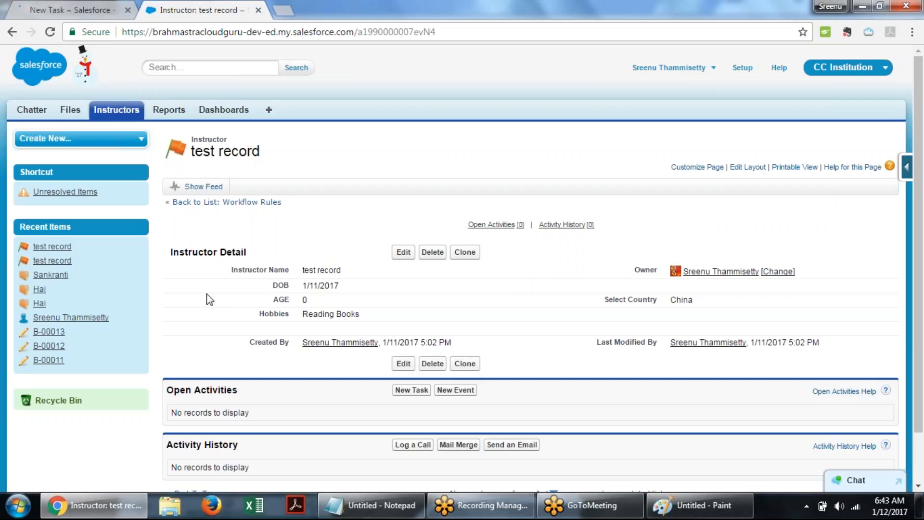
- Examine the test record's Open Activities section, then return to the New Task configuration tab
{"action": "scroll", "coordinate": [209, 299], "scroll_direction": "down", "scroll_amount": 2}
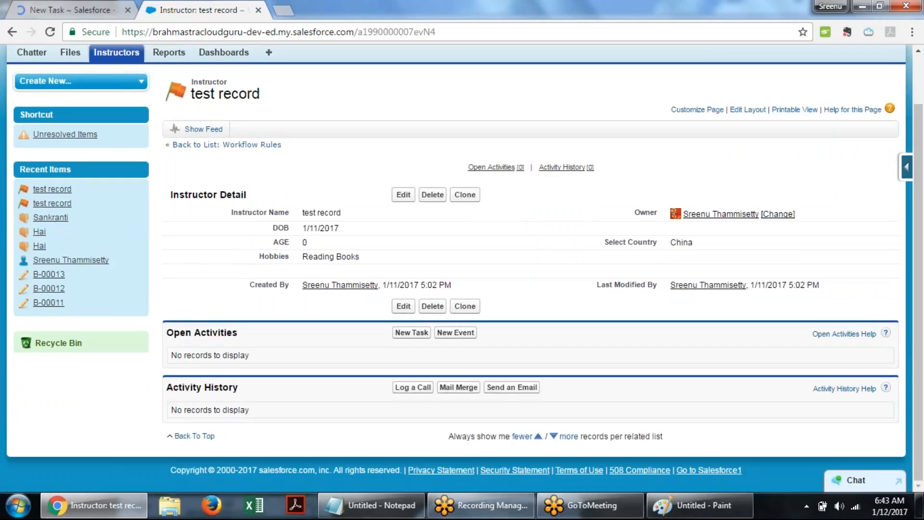
{"action": "triple_click", "coordinate": [248, 333]}
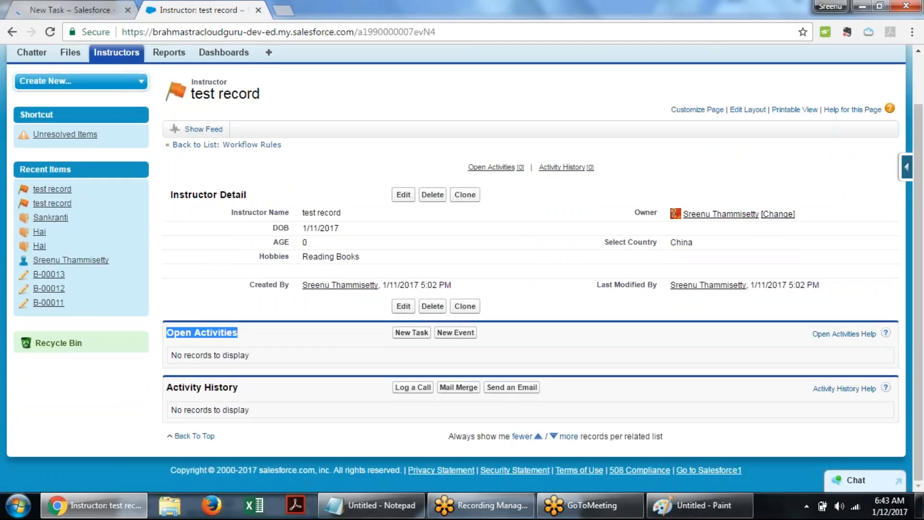
{"action": "left_click", "coordinate": [281, 344]}
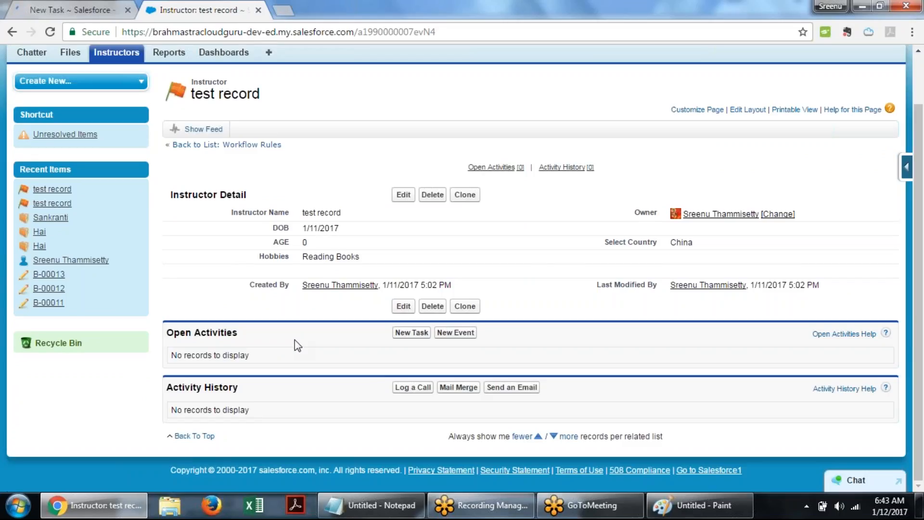
{"action": "left_click", "coordinate": [26, 1]}
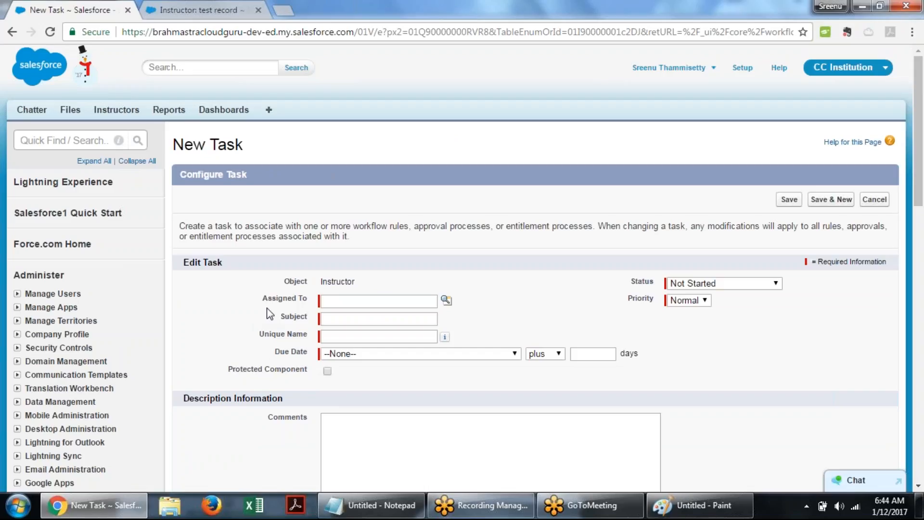
- Assign the workflow task to a user picked from the user lookup
{"action": "scroll", "coordinate": [269, 314], "scroll_direction": "down", "scroll_amount": 3}
{"action": "left_click", "coordinate": [341, 165]}
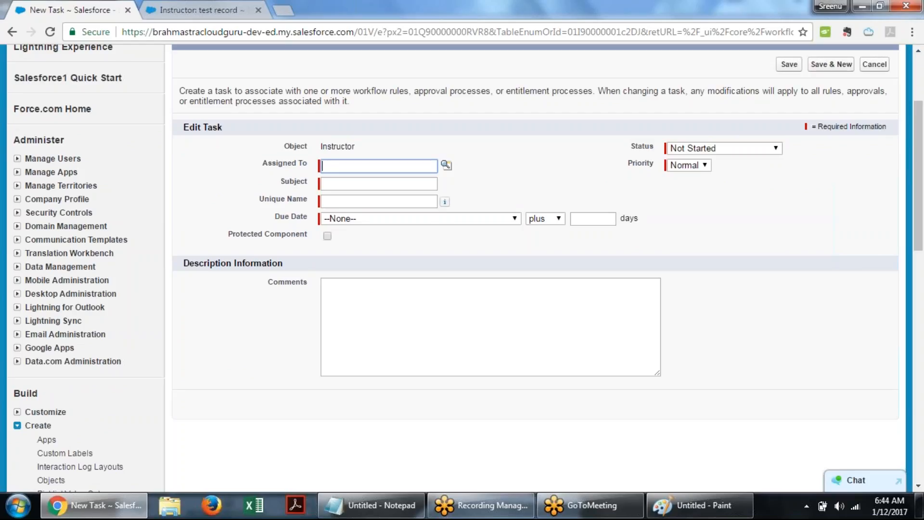
{"action": "scroll", "coordinate": [241, 213], "scroll_direction": "up", "scroll_amount": 1}
{"action": "scroll", "coordinate": [176, 102], "scroll_direction": "up", "scroll_amount": 1}
{"action": "left_click", "coordinate": [214, 233]}
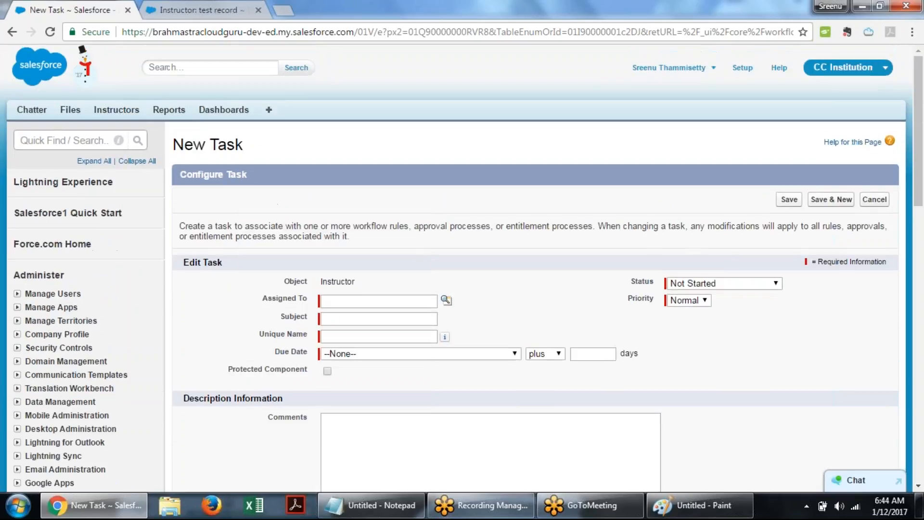
{"action": "scroll", "coordinate": [284, 295], "scroll_direction": "down", "scroll_amount": 3}
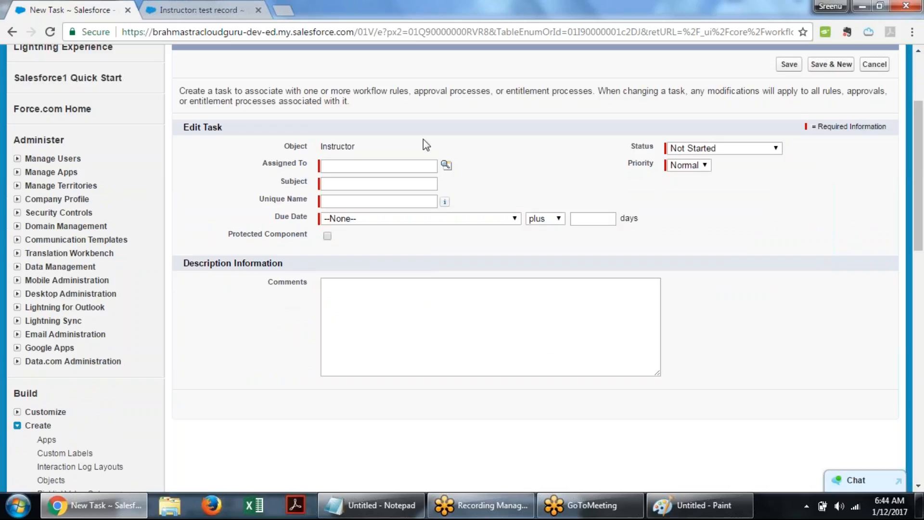
{"action": "left_click", "coordinate": [446, 164]}
{"action": "left_click_drag", "start_coordinate": [432, 174], "coordinate": [437, 138]}
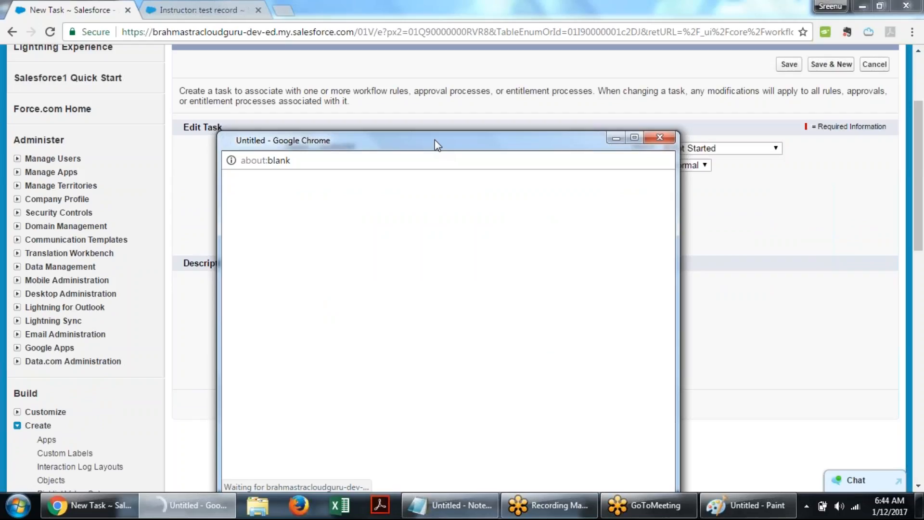
{"action": "left_click_drag", "start_coordinate": [434, 140], "coordinate": [611, 127]}
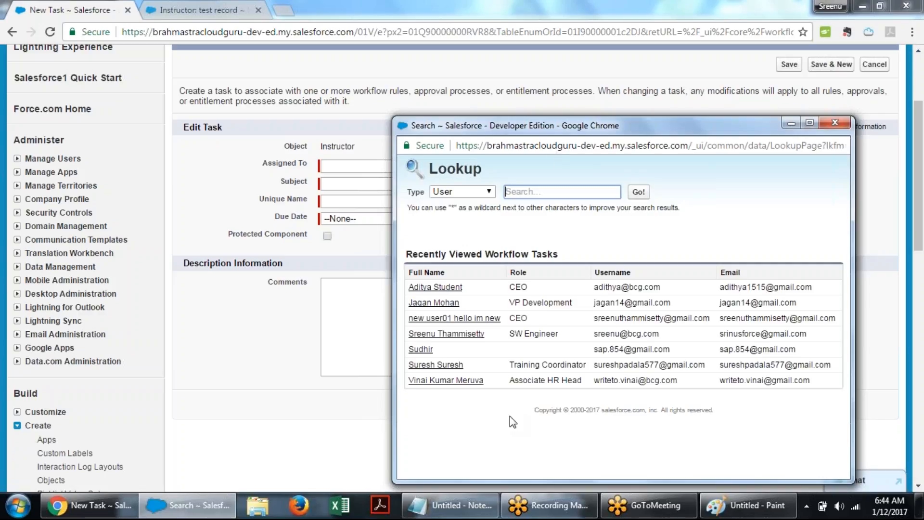
{"action": "left_click", "coordinate": [443, 380]}
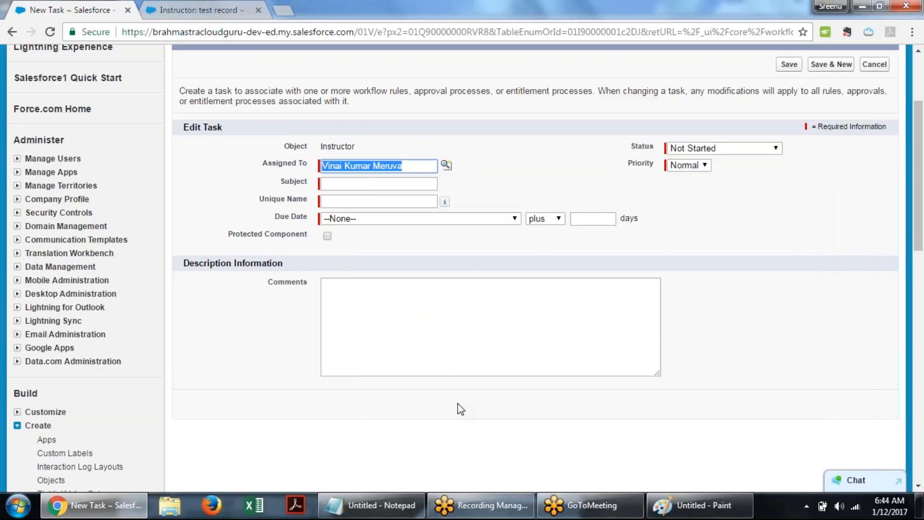
- Set the task's subject and unique name to Practise
{"action": "left_click", "coordinate": [330, 185]}
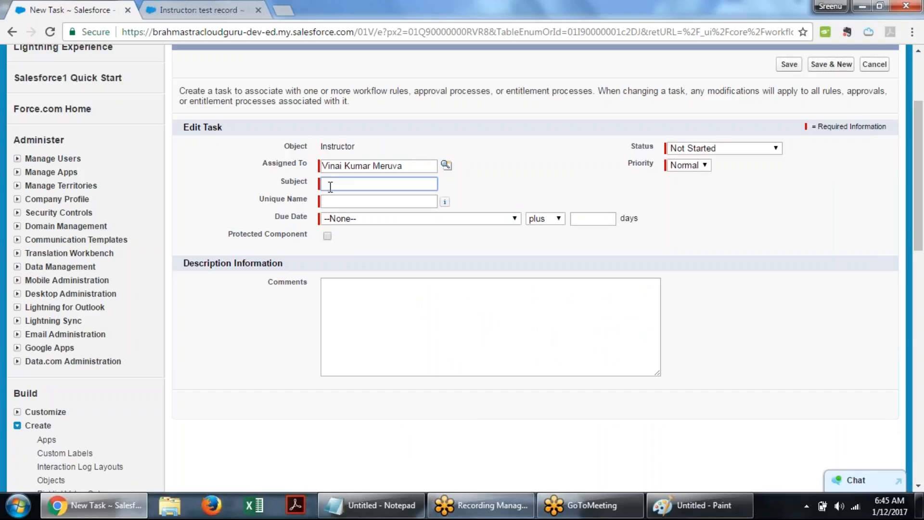
{"action": "left_click", "coordinate": [330, 185]}
{"action": "type", "text": "Test"}
{"action": "key", "text": "BackSpace"}
{"action": "key", "text": "BackSpace"}
{"action": "key", "text": "BackSpace"}
{"action": "key", "text": "BackSpace"}
{"action": "type", "text": "Pr"}
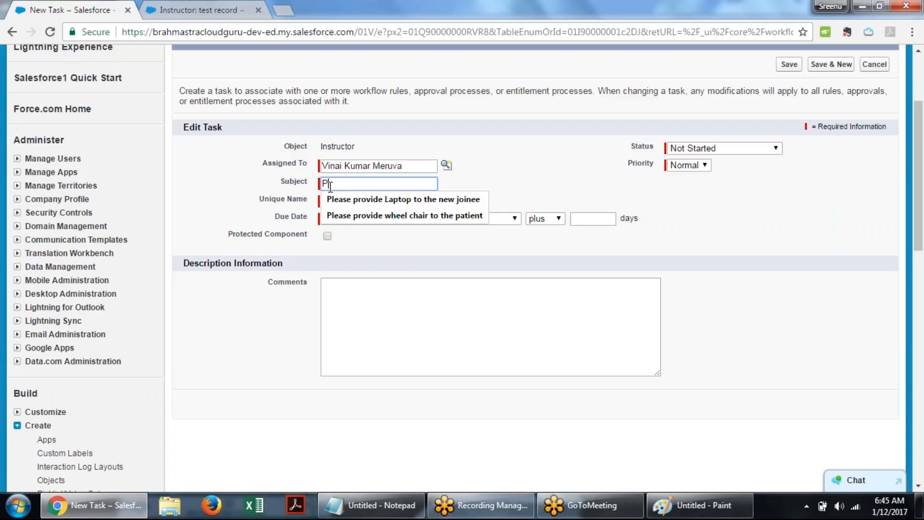
{"action": "type", "text": "a"}
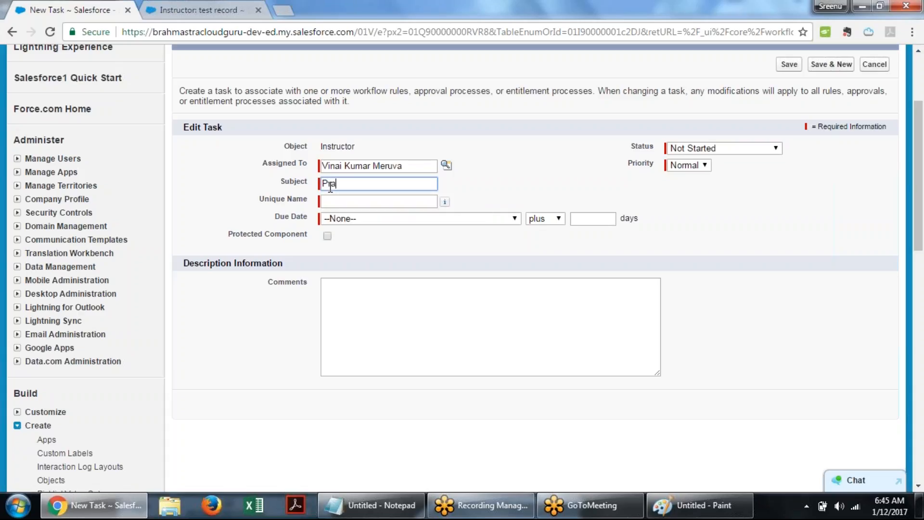
{"action": "type", "text": "ctica"}
{"action": "key", "text": "BackSpace"}
{"action": "key", "text": "BackSpace"}
{"action": "type", "text": "se"}
{"action": "left_click", "coordinate": [844, 17]}
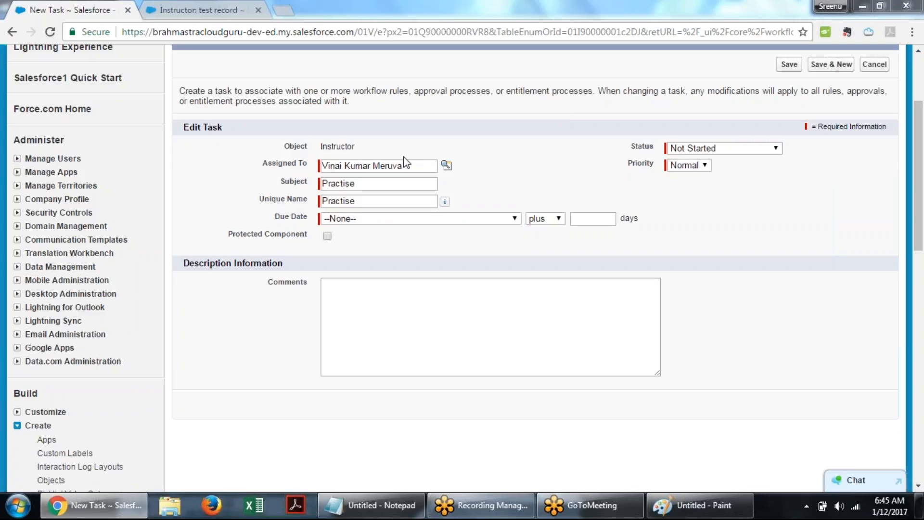
- Extend the task subject to "Practise Workflow Rules"
{"action": "left_click", "coordinate": [363, 184]}
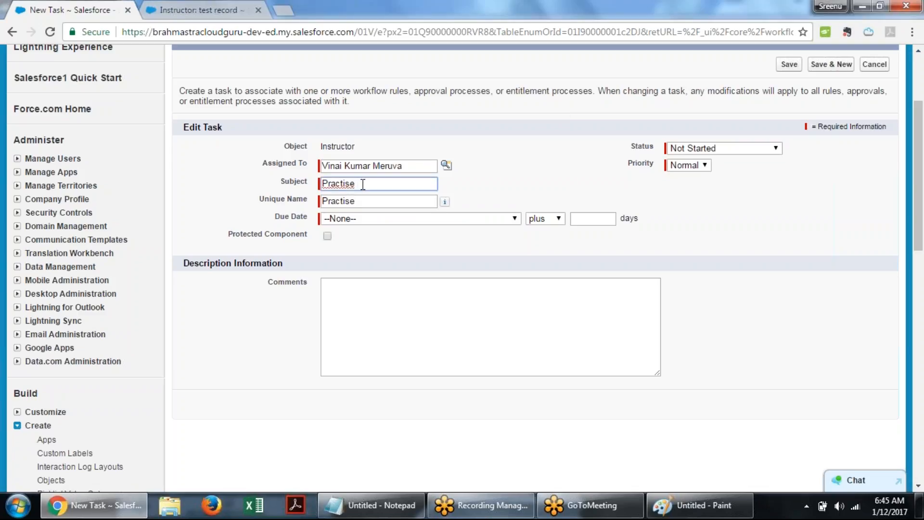
{"action": "type", "text": "W"}
{"action": "type", "text": "orkf"}
{"action": "type", "text": "low "}
{"action": "type", "text": "ZR"}
{"action": "key", "text": "BackSpace"}
{"action": "key", "text": "BackSpace"}
{"action": "type", "text": "Rules"}
{"action": "left_click", "coordinate": [365, 201]}
{"action": "left_click", "coordinate": [401, 288]}
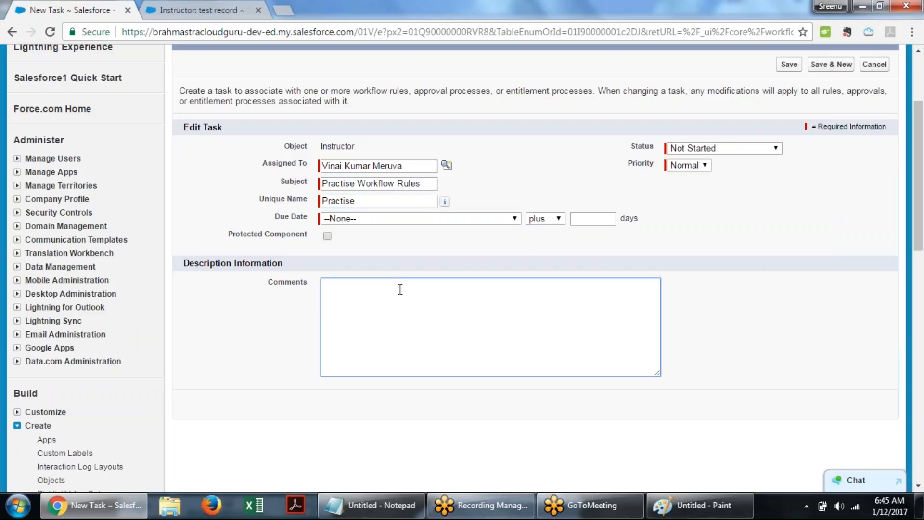
- Set the task's due date to Instructor: Created Date plus 2 days
{"action": "left_click", "coordinate": [515, 221]}
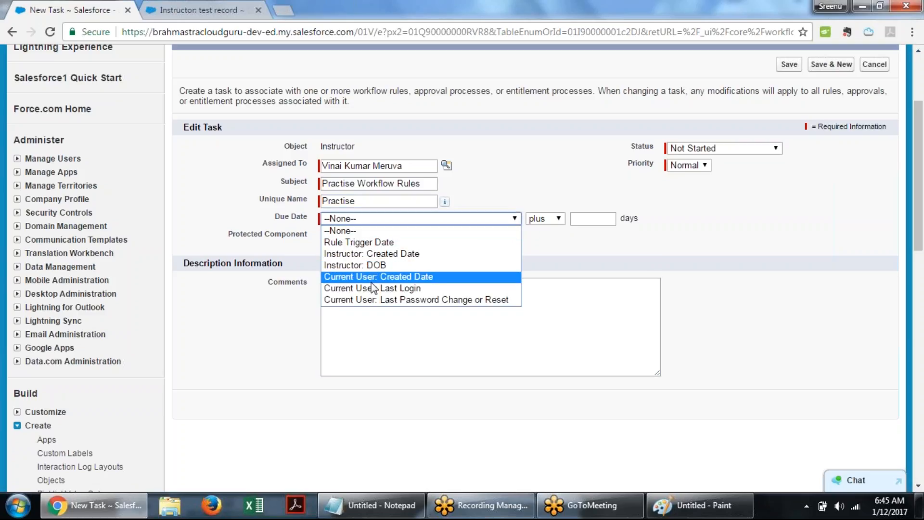
{"action": "left_click", "coordinate": [435, 254]}
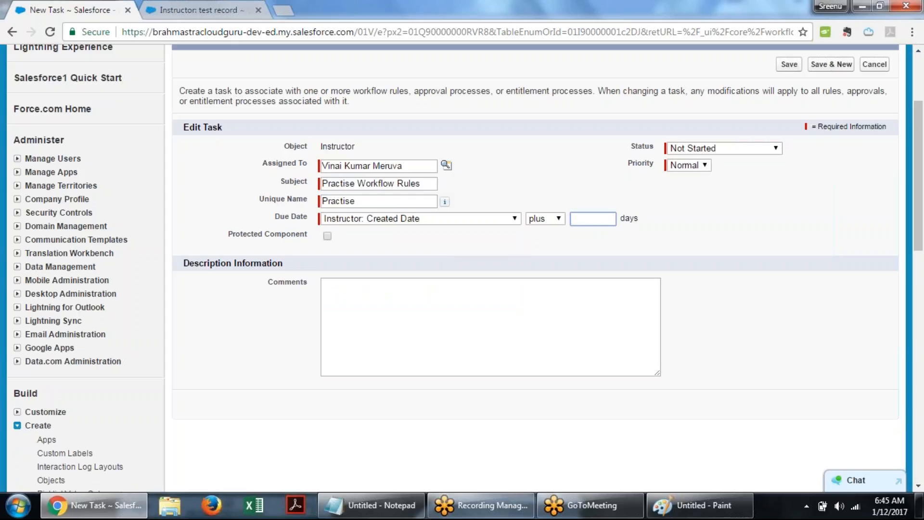
{"action": "type", "text": "2"}
{"action": "left_click", "coordinate": [692, 235]}
- Copy the subject text and paste it into the task's Comments as "Practise Workflow Rules"
{"action": "left_click", "coordinate": [346, 285]}
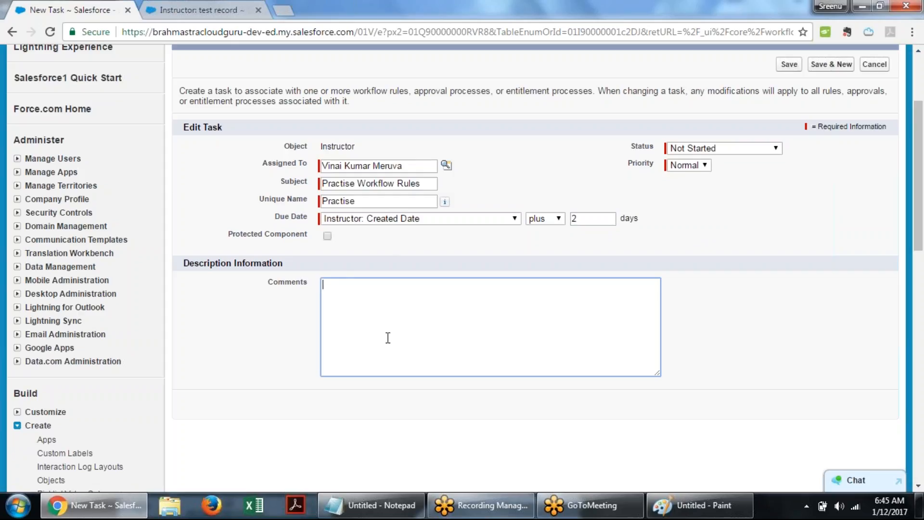
{"action": "left_click_drag", "start_coordinate": [422, 184], "coordinate": [321, 183]}
{"action": "key", "text": "ctrl+c"}
{"action": "right_click", "coordinate": [403, 185]}
{"action": "left_click", "coordinate": [416, 204]}
{"action": "left_click", "coordinate": [382, 303]}
{"action": "right_click", "coordinate": [383, 303]}
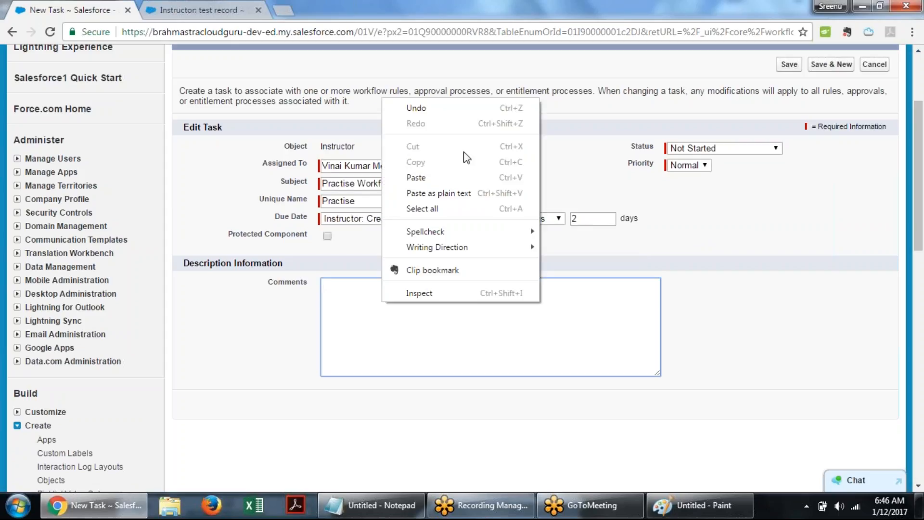
{"action": "left_click", "coordinate": [427, 177]}
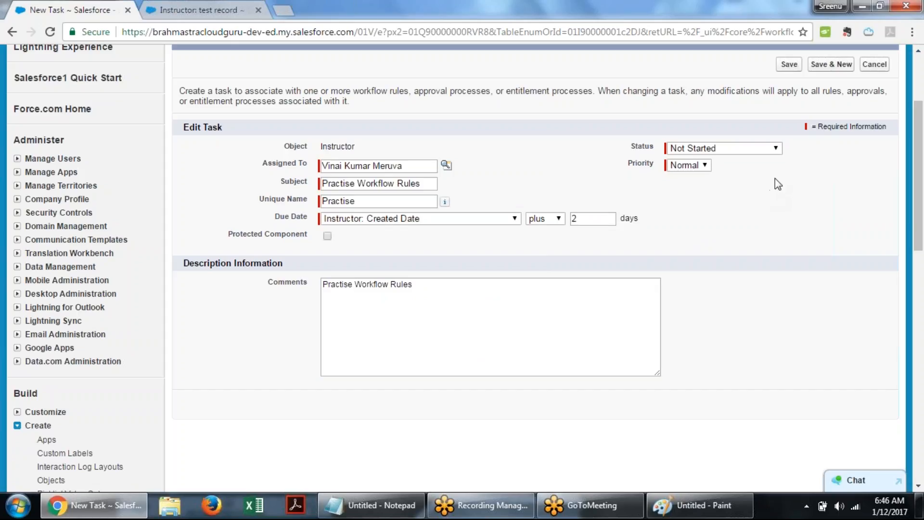
- Set the task's status to In Progress and priority to High, and save the task
{"action": "left_click", "coordinate": [746, 150]}
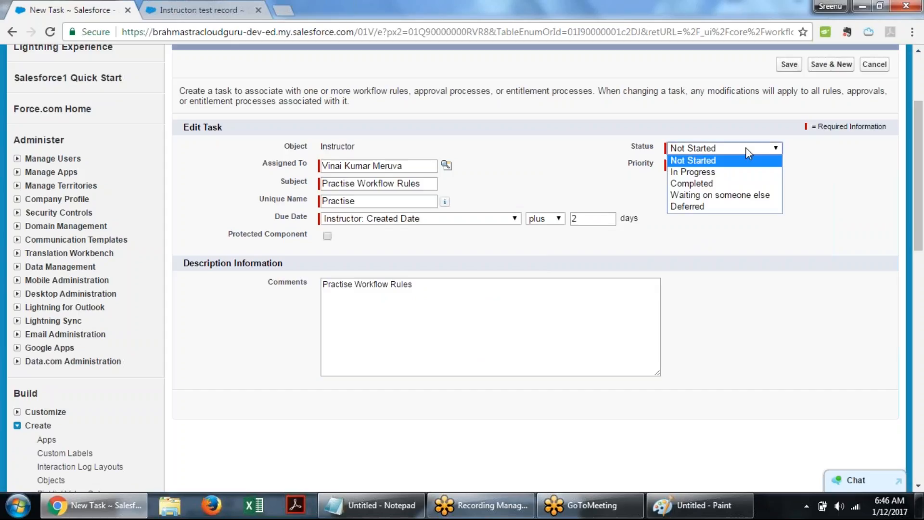
{"action": "left_click", "coordinate": [751, 173]}
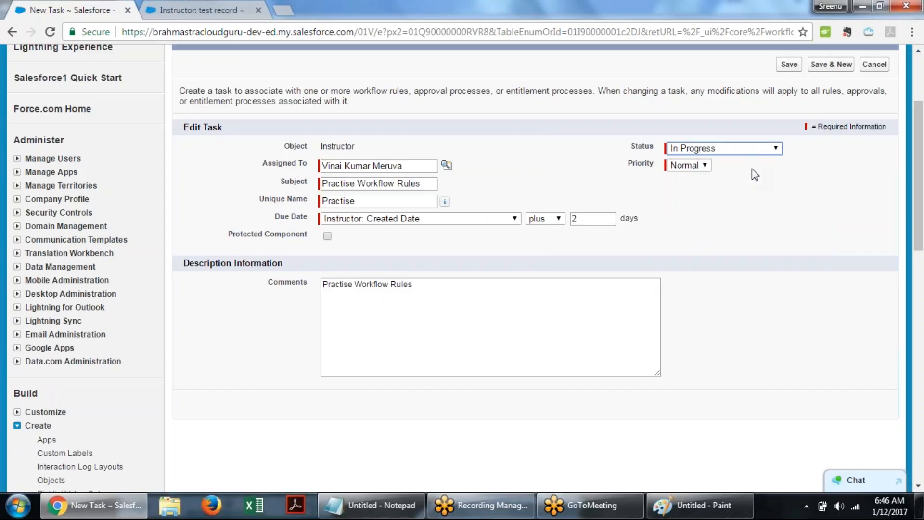
{"action": "left_click", "coordinate": [689, 166]}
{"action": "left_click", "coordinate": [683, 177]}
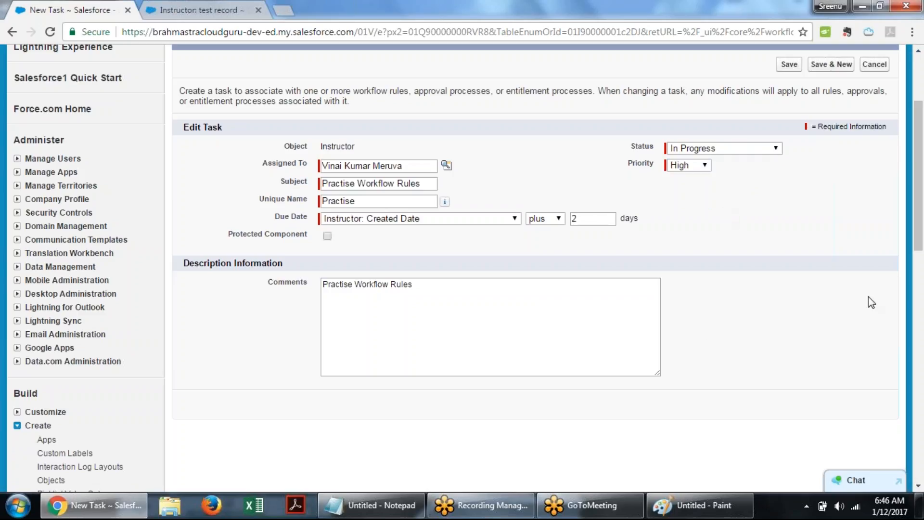
{"action": "scroll", "coordinate": [868, 303], "scroll_direction": "down", "scroll_amount": 4}
{"action": "scroll", "coordinate": [864, 300], "scroll_direction": "up", "scroll_amount": 5}
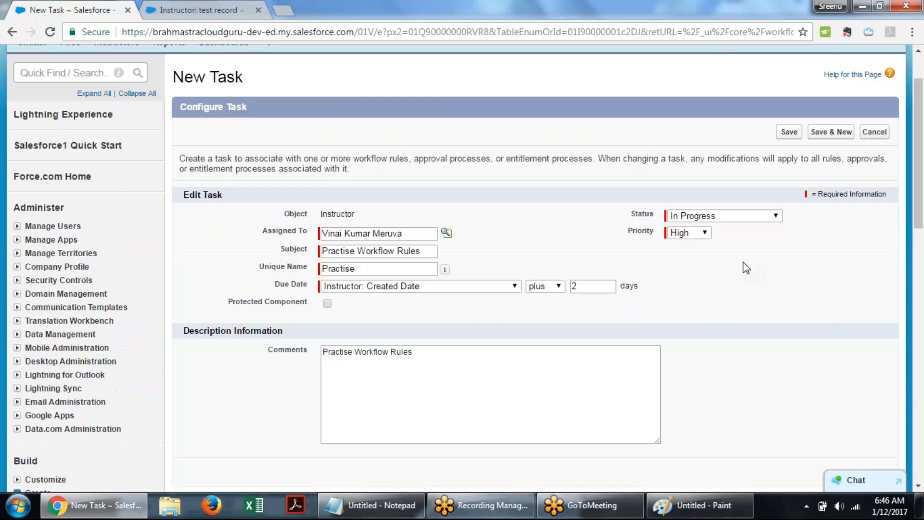
{"action": "left_click", "coordinate": [789, 131]}
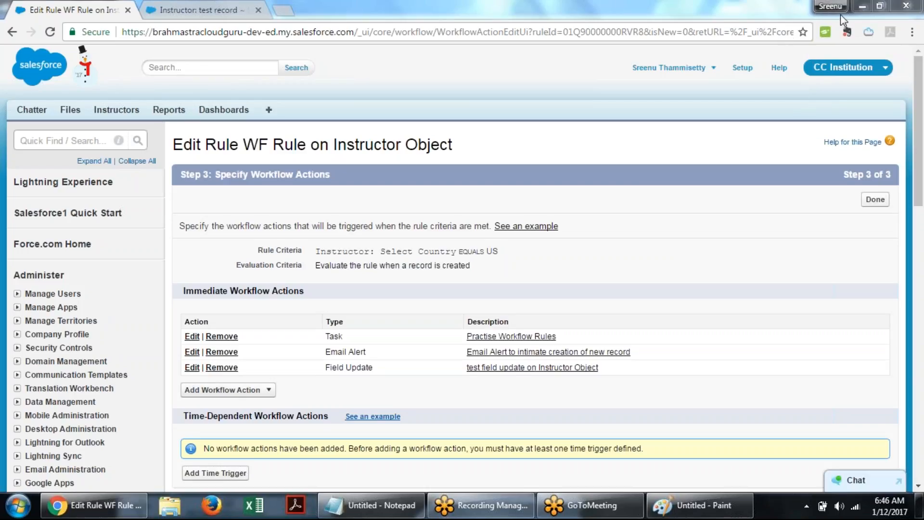
- Switch to the Instructor test record and start a New Task from its Open Activities
{"action": "left_click", "coordinate": [544, 172]}
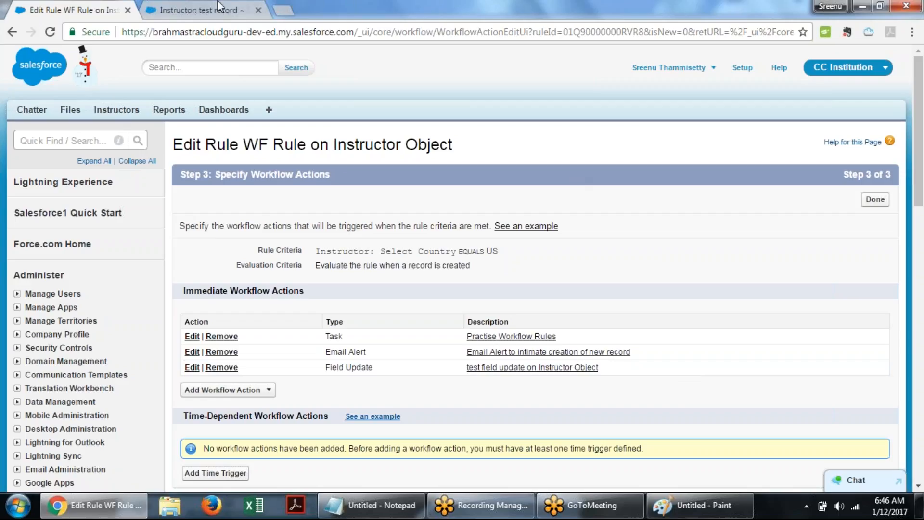
{"action": "key", "text": "ctrl+Tab"}
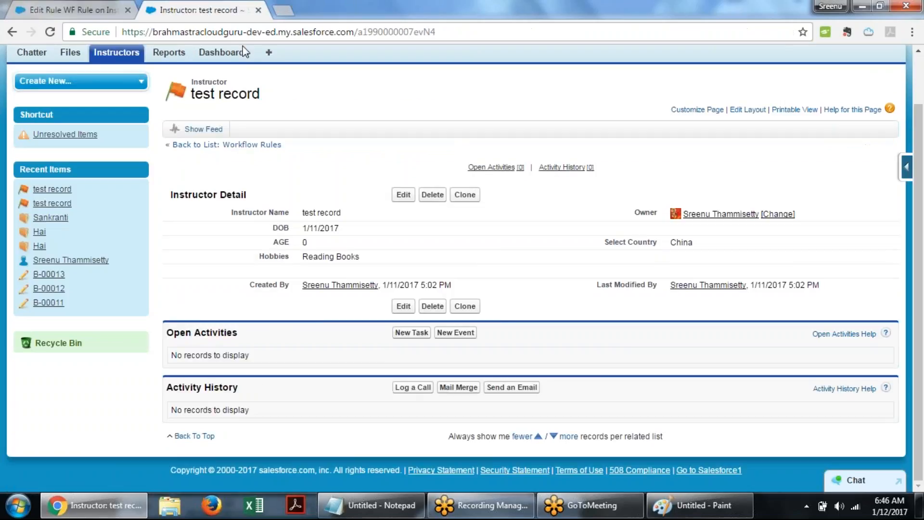
{"action": "left_click", "coordinate": [412, 333]}
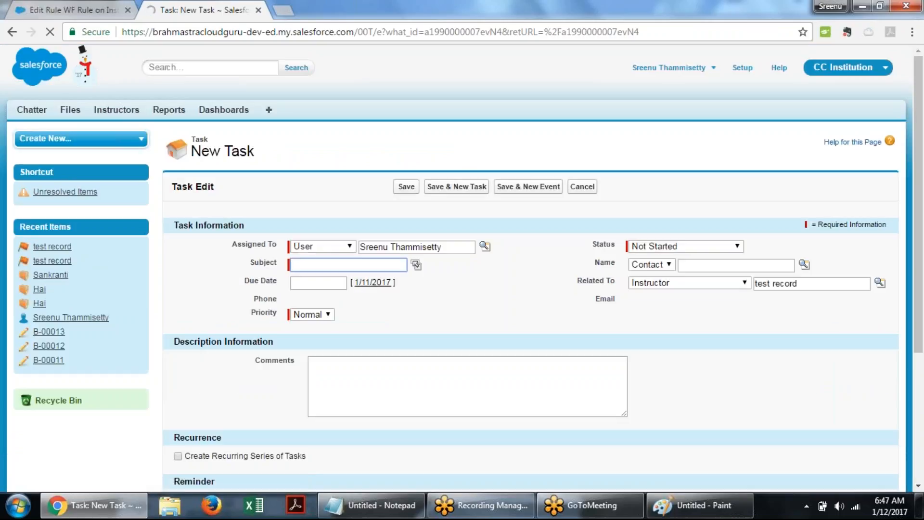
- Set the new task's status to In Progress
{"action": "left_click", "coordinate": [735, 248]}
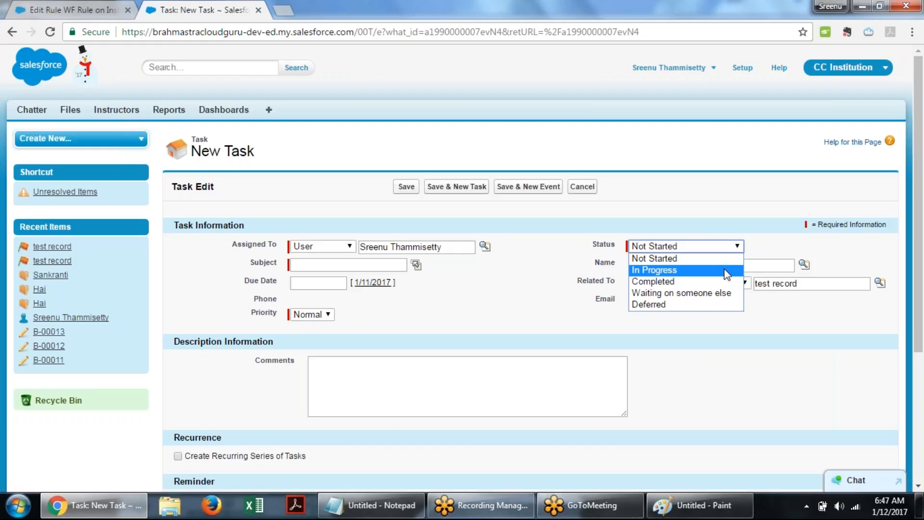
{"action": "left_click", "coordinate": [567, 294]}
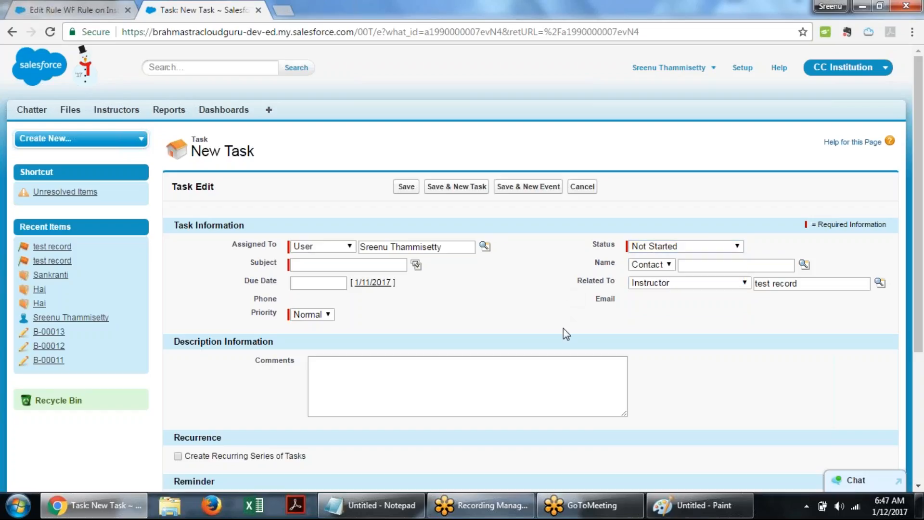
{"action": "left_click", "coordinate": [737, 246]}
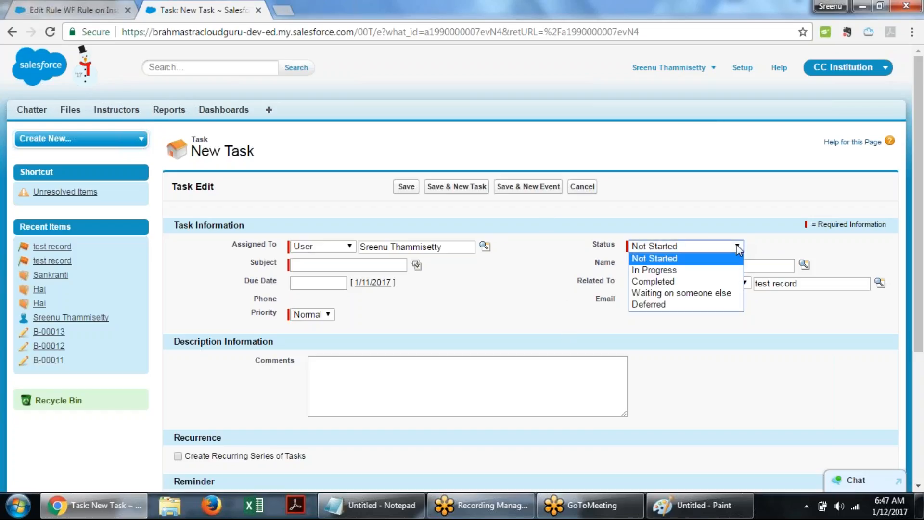
{"action": "left_click", "coordinate": [669, 282]}
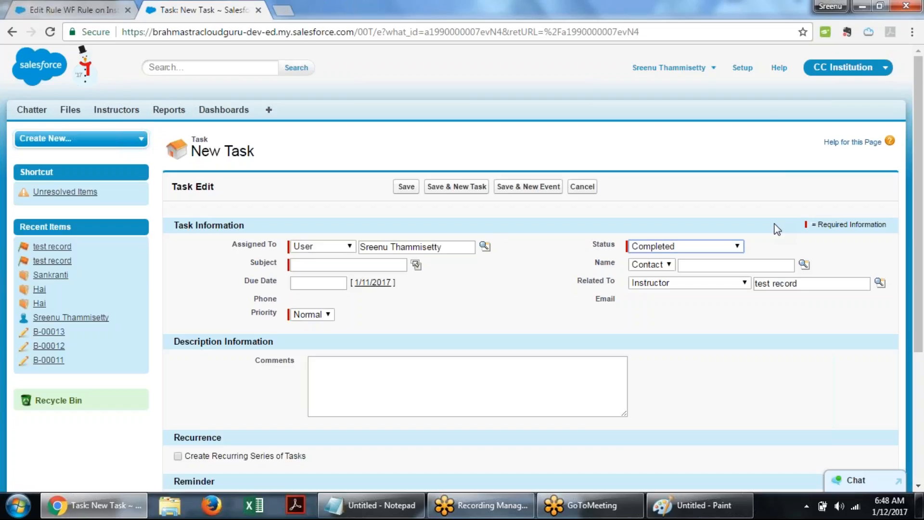
{"action": "left_click", "coordinate": [734, 248]}
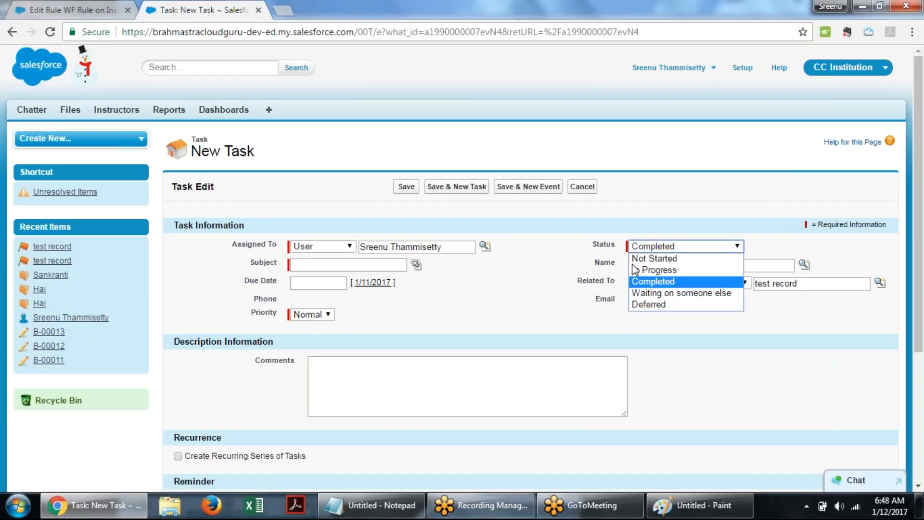
{"action": "left_click", "coordinate": [675, 271]}
{"action": "left_click", "coordinate": [552, 256]}
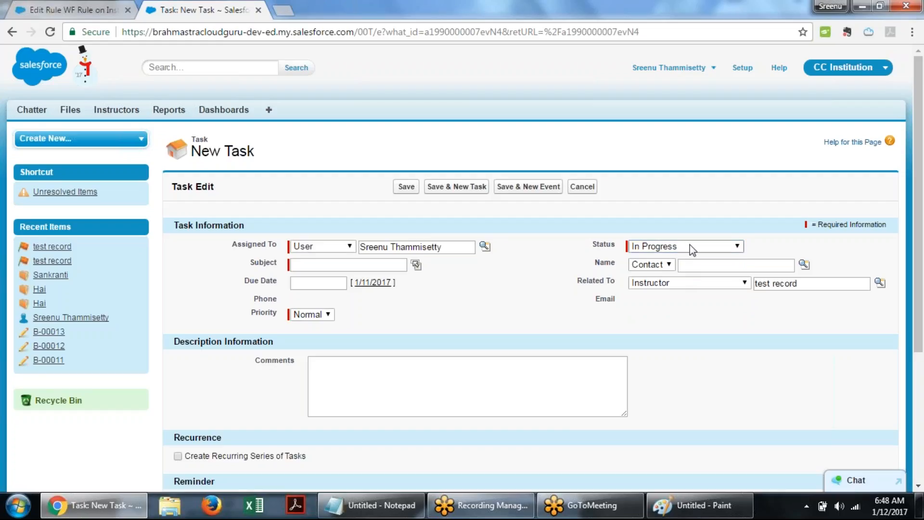
{"action": "left_click", "coordinate": [692, 247]}
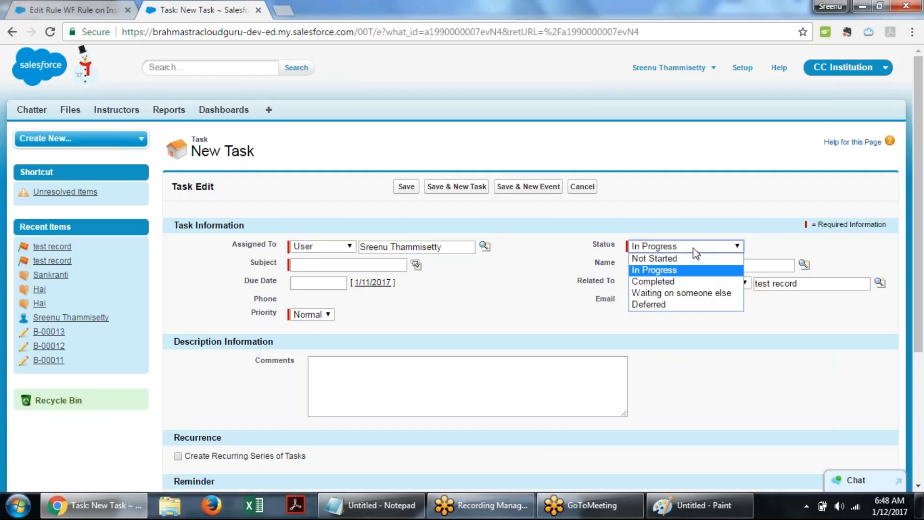
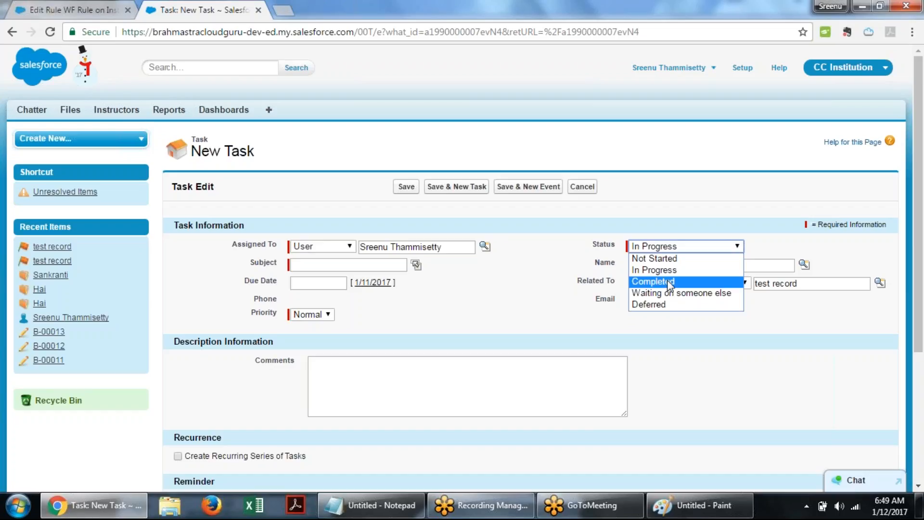
{"action": "left_click", "coordinate": [670, 282]}
{"action": "left_click", "coordinate": [664, 247]}
{"action": "left_click", "coordinate": [654, 259]}
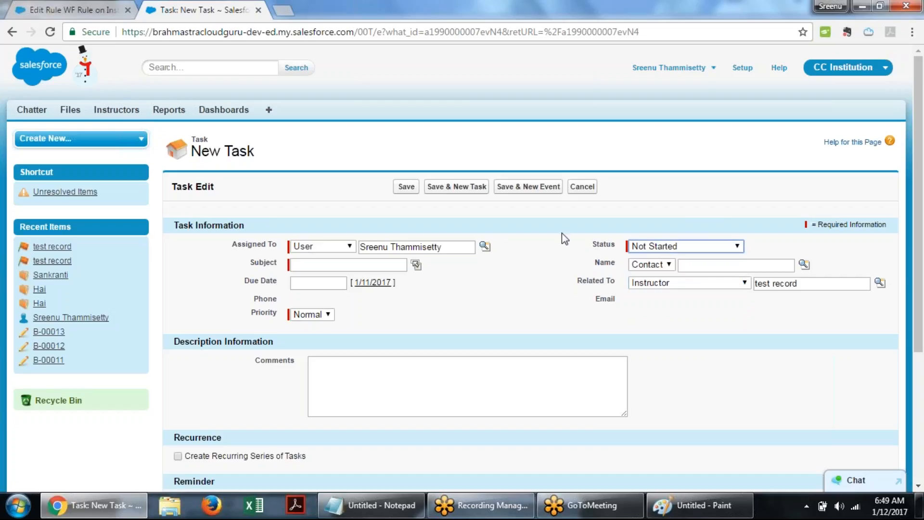
{"action": "left_click", "coordinate": [573, 192]}
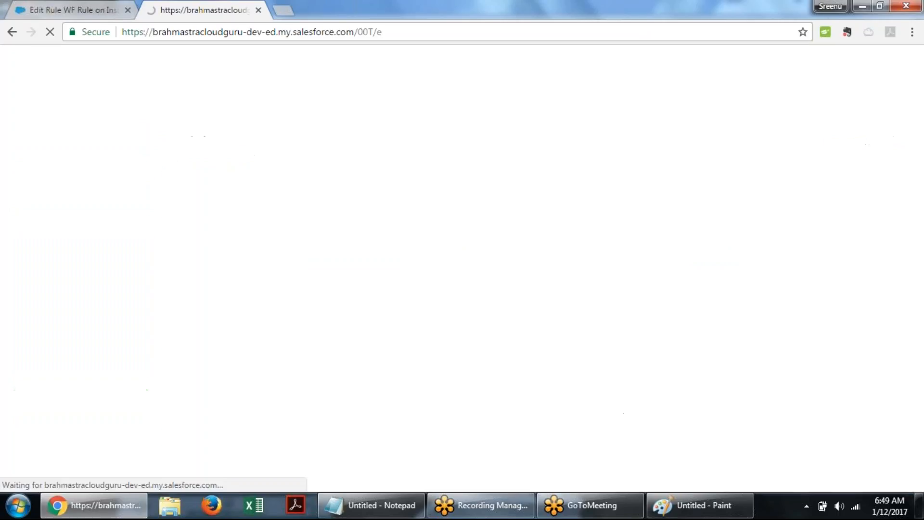
- Finish editing the workflow rule's actions and activate the WF Rule on Instructor Object
{"action": "left_click", "coordinate": [82, 5]}
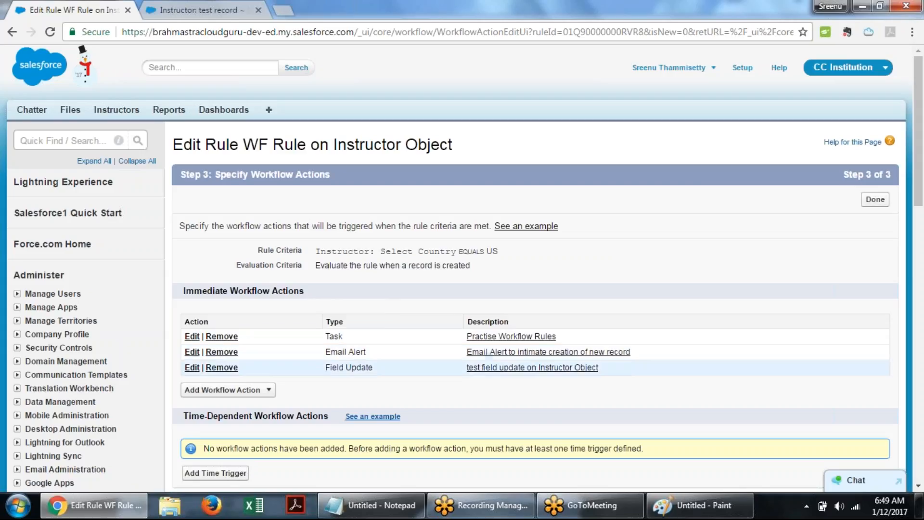
{"action": "left_click_drag", "start_coordinate": [322, 368], "coordinate": [379, 371]}
{"action": "left_click", "coordinate": [404, 367]}
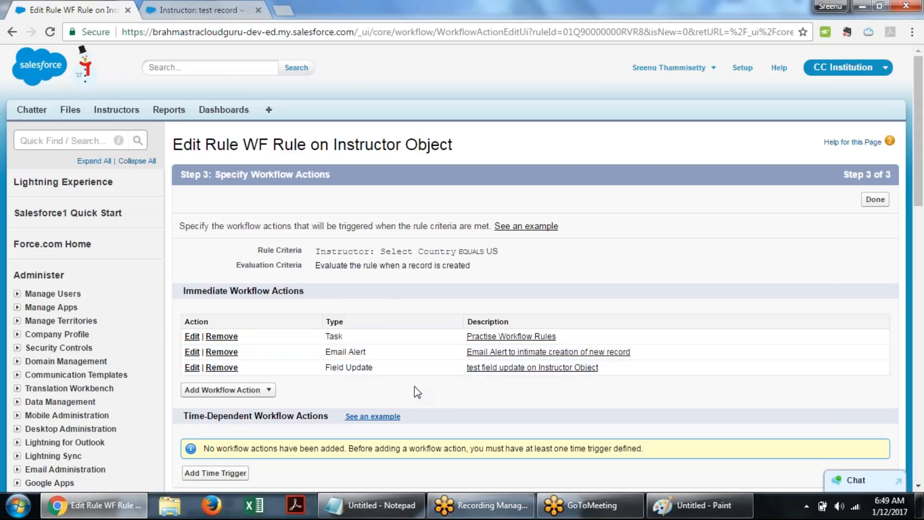
{"action": "left_click", "coordinate": [240, 391]}
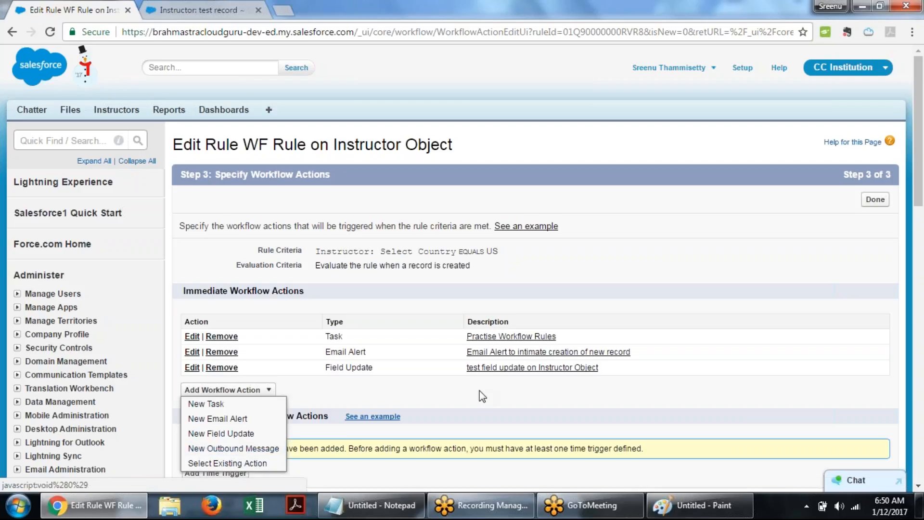
{"action": "left_click", "coordinate": [875, 199]}
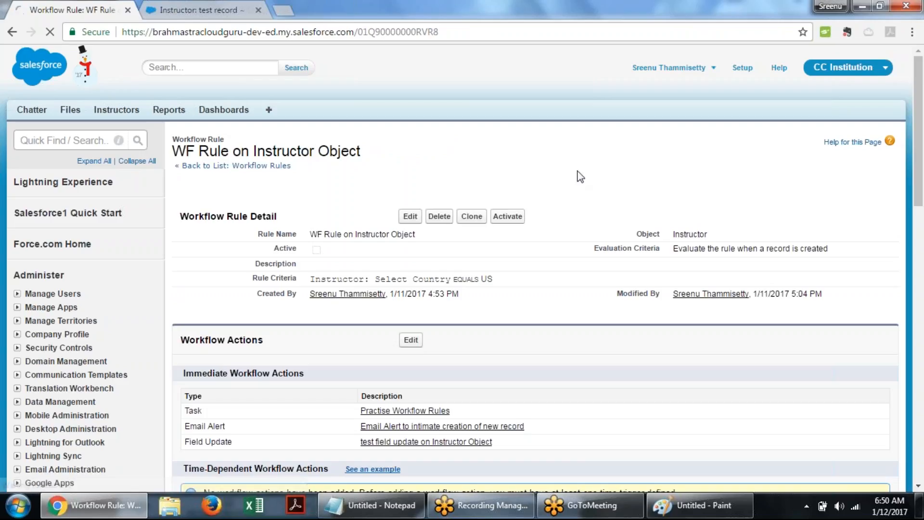
{"action": "left_click", "coordinate": [509, 216]}
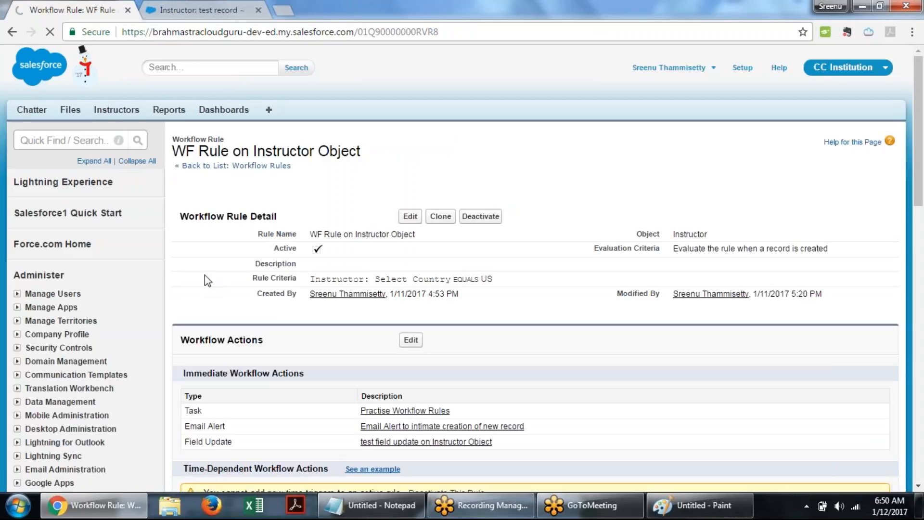
- Clone the Instructor test record, set its Select Country to India, and save the clone
{"action": "left_click", "coordinate": [206, 7]}
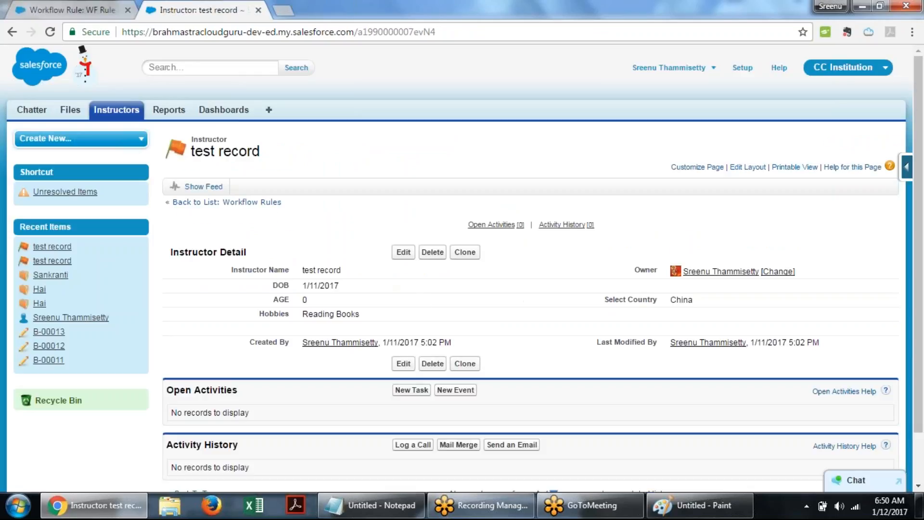
{"action": "left_click", "coordinate": [464, 255]}
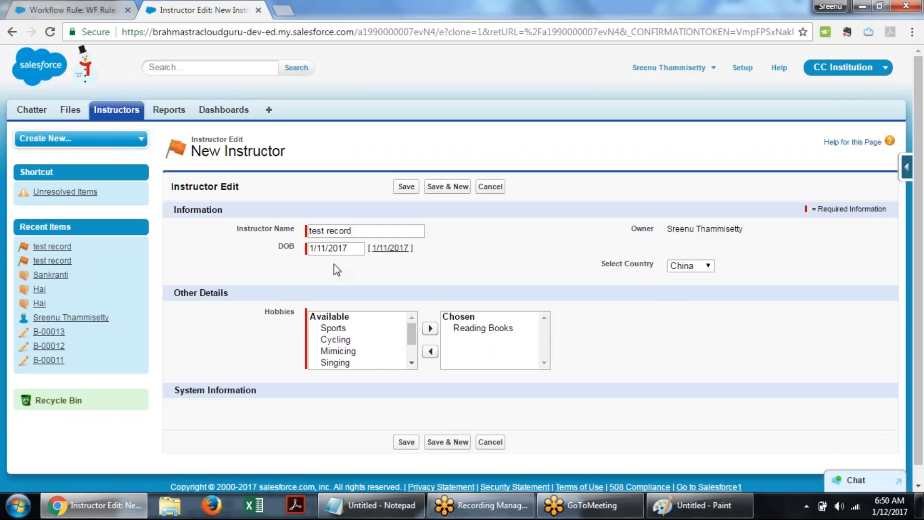
{"action": "left_click", "coordinate": [706, 265]}
{"action": "left_click", "coordinate": [692, 303]}
{"action": "left_click", "coordinate": [501, 270]}
{"action": "left_click", "coordinate": [408, 192]}
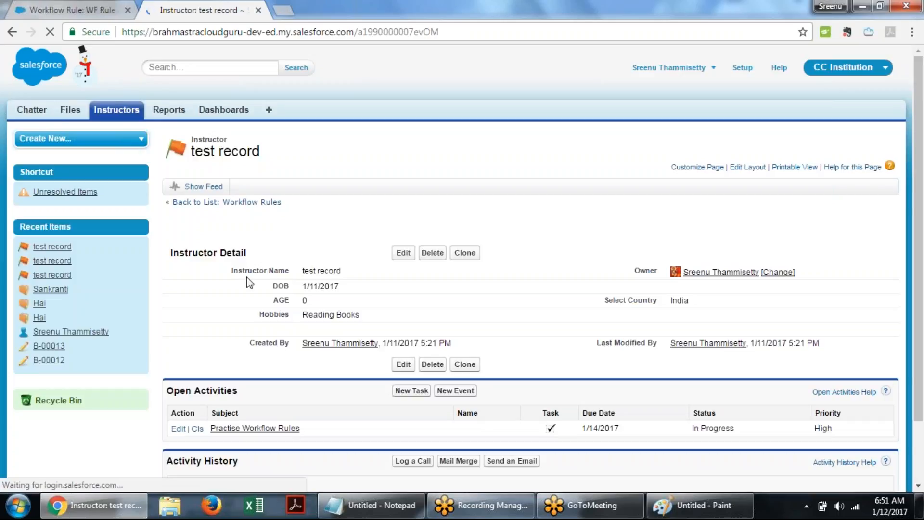
- Examine the new record's Open Activities task and its Select Country value
{"action": "scroll", "coordinate": [235, 269], "scroll_direction": "down", "scroll_amount": 2}
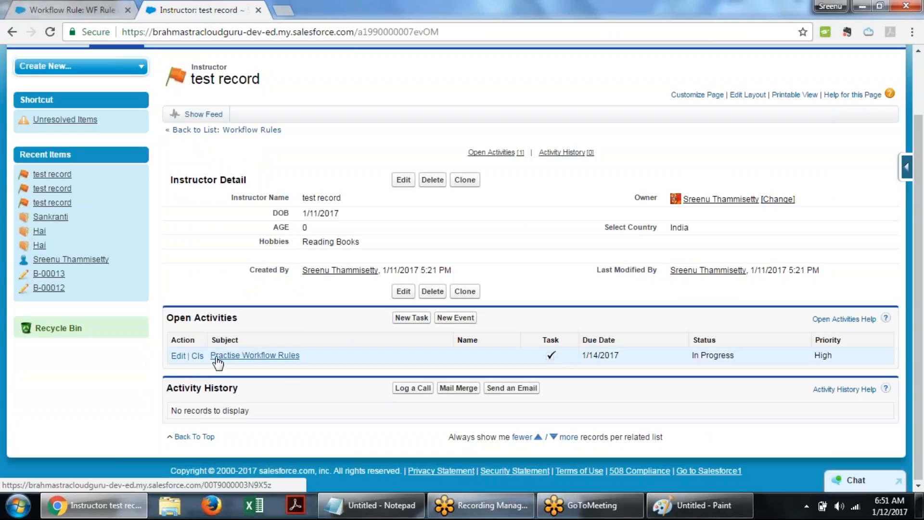
{"action": "left_click_drag", "start_coordinate": [318, 360], "coordinate": [216, 366]}
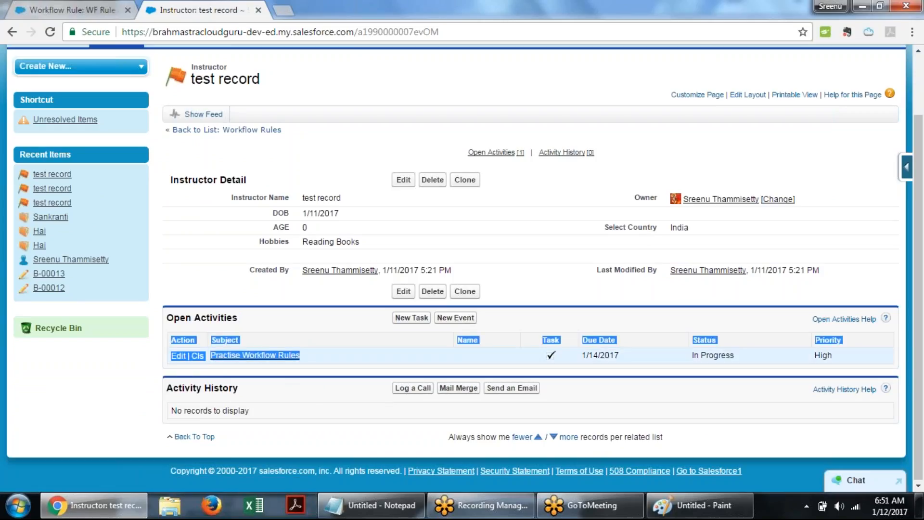
{"action": "left_click", "coordinate": [277, 375]}
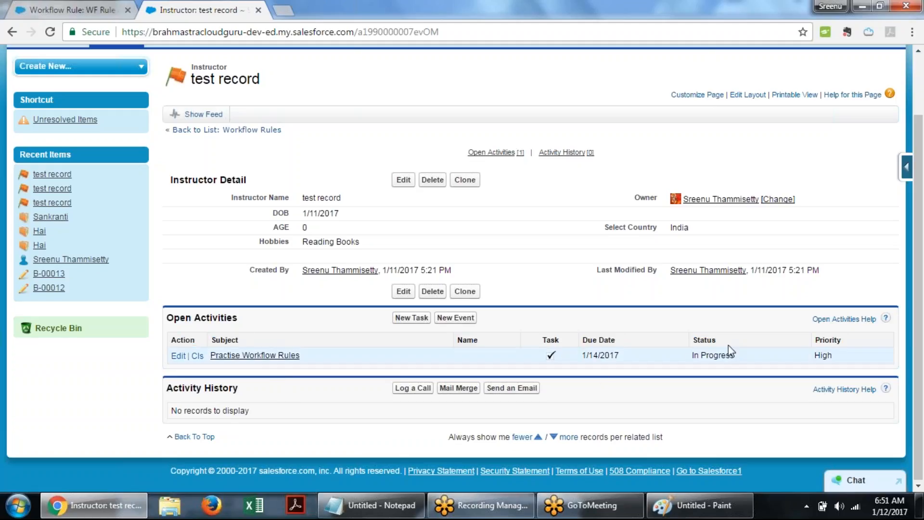
{"action": "left_click_drag", "start_coordinate": [737, 357], "coordinate": [688, 357]}
{"action": "left_click", "coordinate": [859, 366]}
{"action": "left_click_drag", "start_coordinate": [836, 356], "coordinate": [805, 358]}
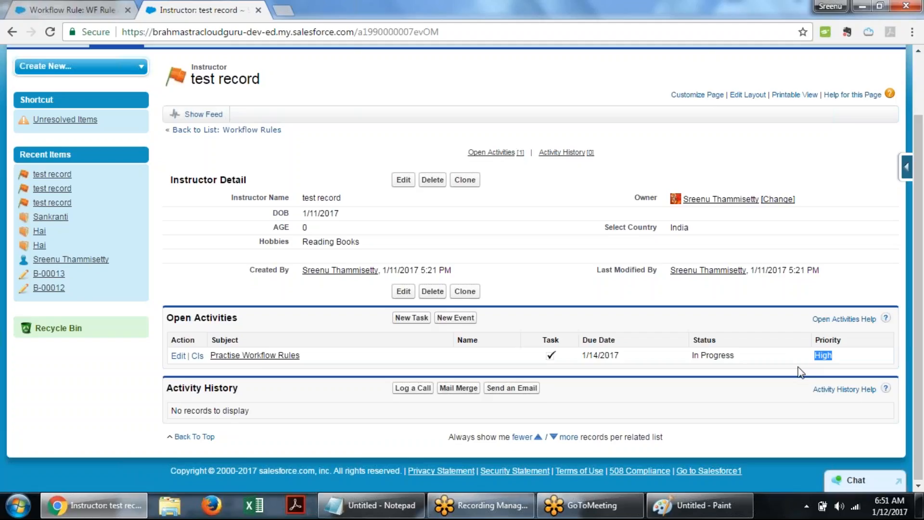
{"action": "left_click", "coordinate": [635, 324]}
{"action": "left_click_drag", "start_coordinate": [606, 227], "coordinate": [730, 226]}
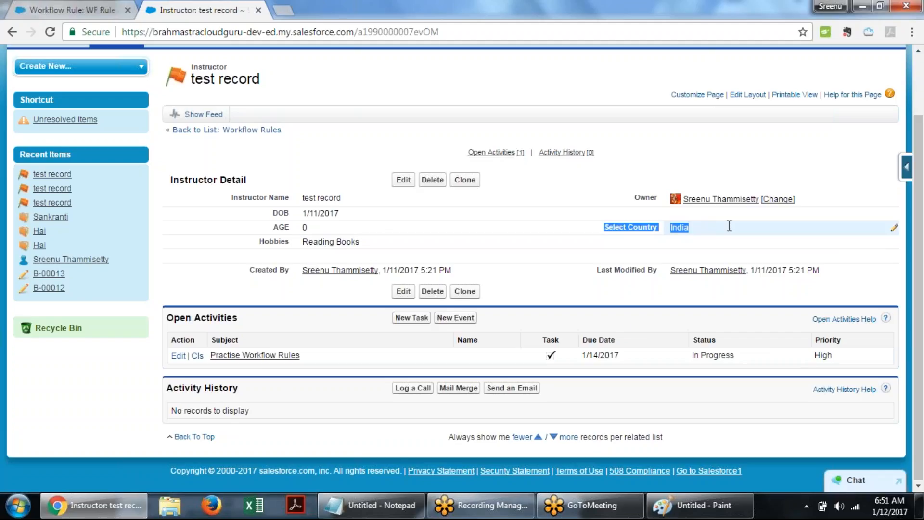
{"action": "left_click", "coordinate": [631, 230]}
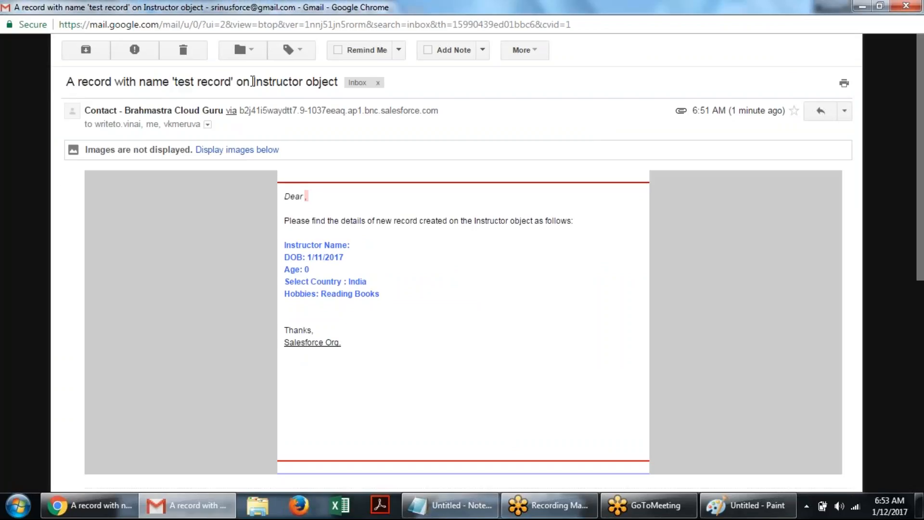
- Review the alert email's subject and its sender and recipient details in Gmail
{"action": "left_click_drag", "start_coordinate": [66, 82], "coordinate": [253, 82]}
{"action": "left_click", "coordinate": [137, 188]}
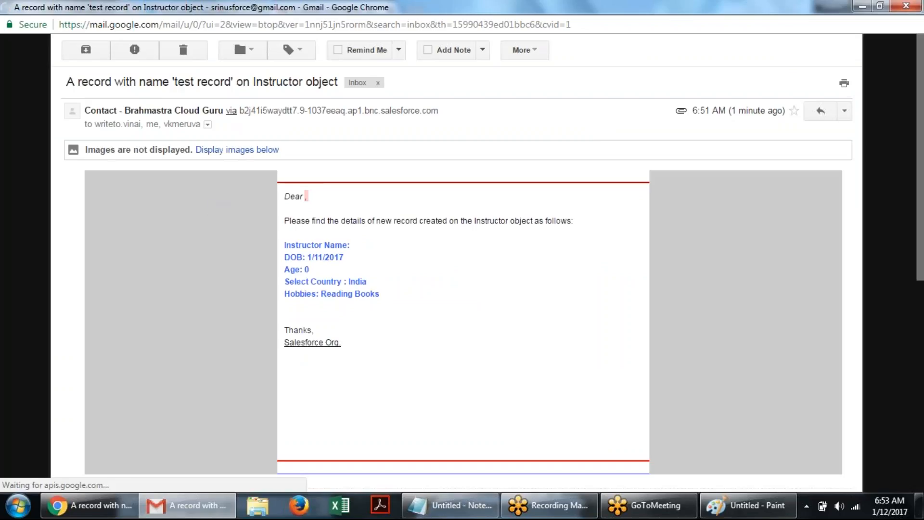
{"action": "left_click", "coordinate": [207, 125]}
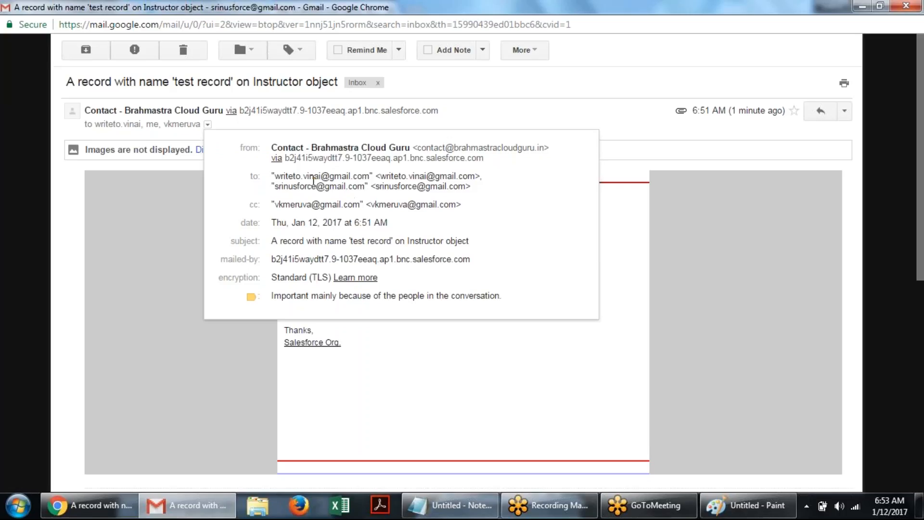
{"action": "left_click_drag", "start_coordinate": [248, 174], "coordinate": [464, 204]}
{"action": "left_click", "coordinate": [485, 191]}
{"action": "left_click_drag", "start_coordinate": [486, 211], "coordinate": [243, 212]}
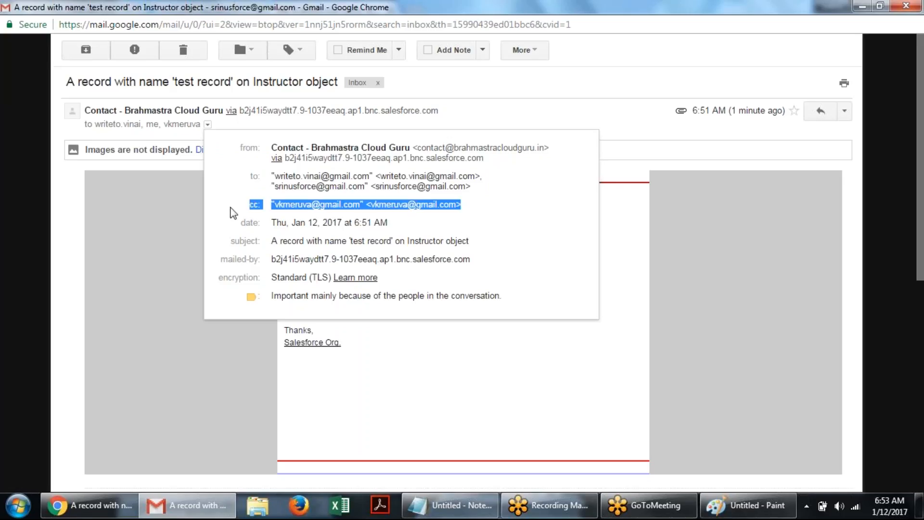
{"action": "left_click", "coordinate": [230, 210]}
{"action": "left_click", "coordinate": [143, 277]}
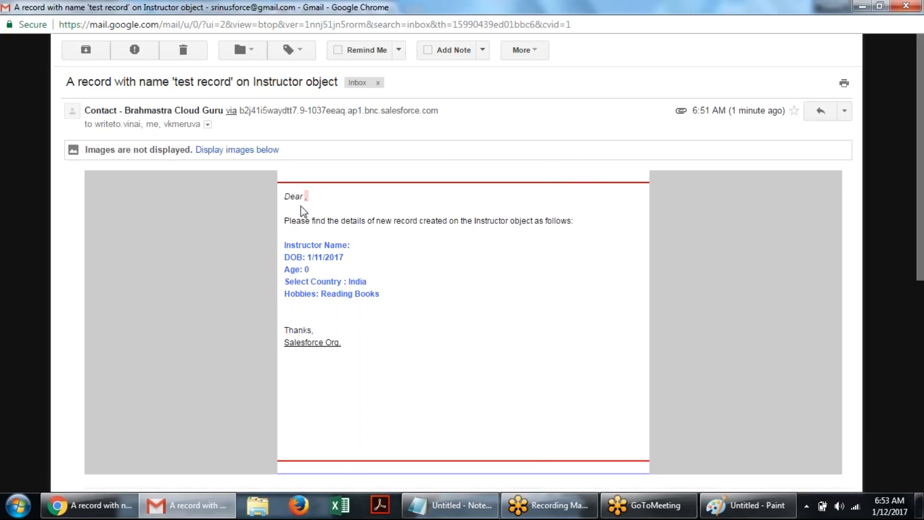
- Read through the alert email's body with the instructor's details
{"action": "left_click_drag", "start_coordinate": [284, 199], "coordinate": [410, 355]}
{"action": "left_click", "coordinate": [380, 342]}
{"action": "left_click", "coordinate": [310, 269]}
{"action": "left_click_drag", "start_coordinate": [363, 296], "coordinate": [321, 296]}
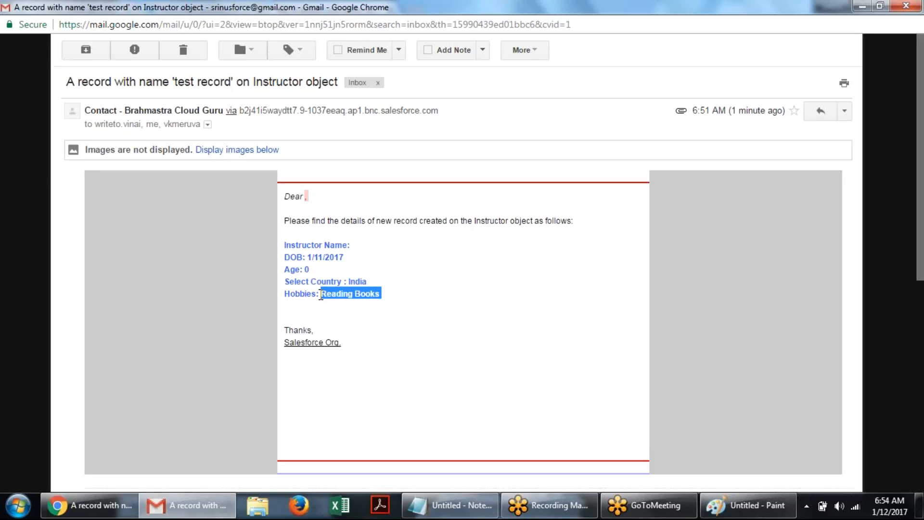
{"action": "left_click", "coordinate": [429, 272]}
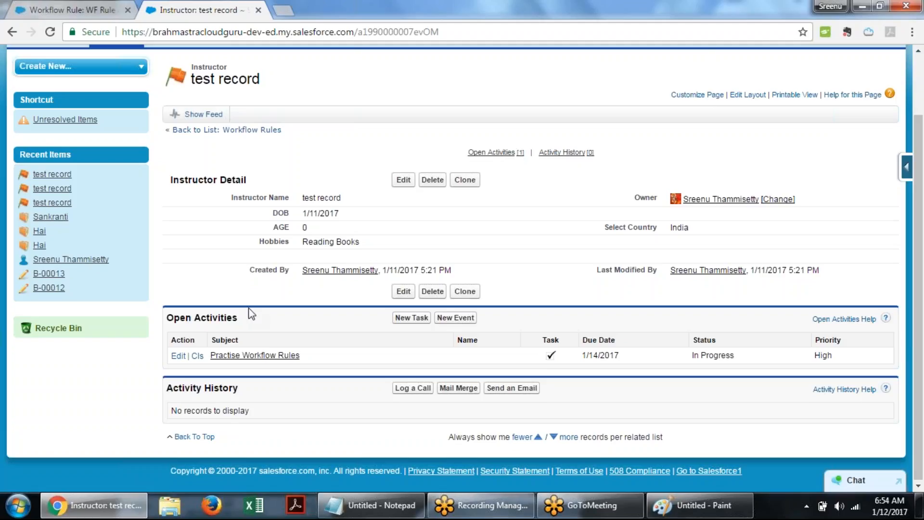
- Return to the workflow rule and deactivate the WF Rule on Instructor Object
{"action": "left_click", "coordinate": [100, 6]}
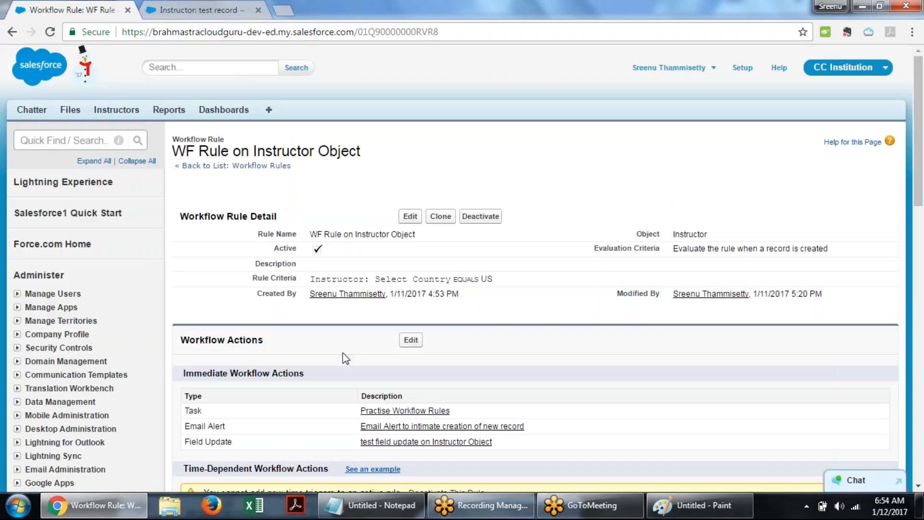
{"action": "scroll", "coordinate": [325, 351], "scroll_direction": "down", "scroll_amount": 4}
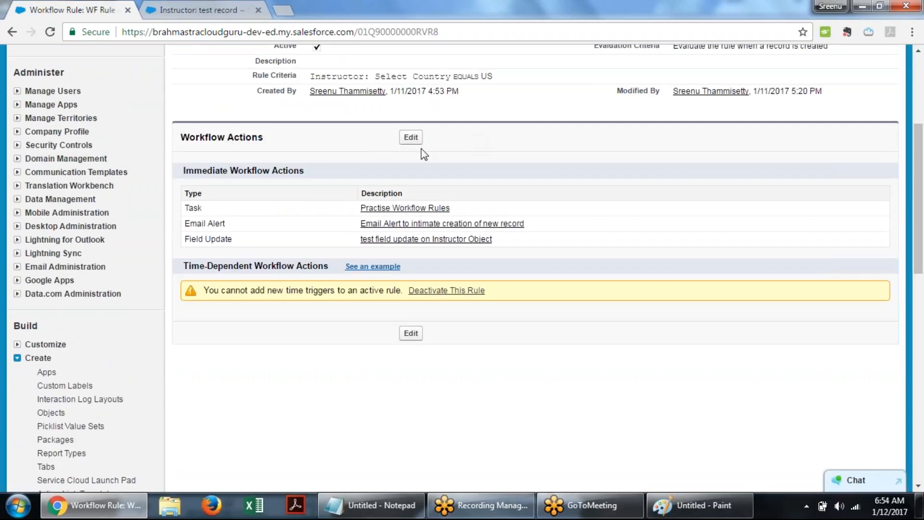
{"action": "scroll", "coordinate": [465, 171], "scroll_direction": "up", "scroll_amount": 3}
{"action": "left_click", "coordinate": [482, 149]}
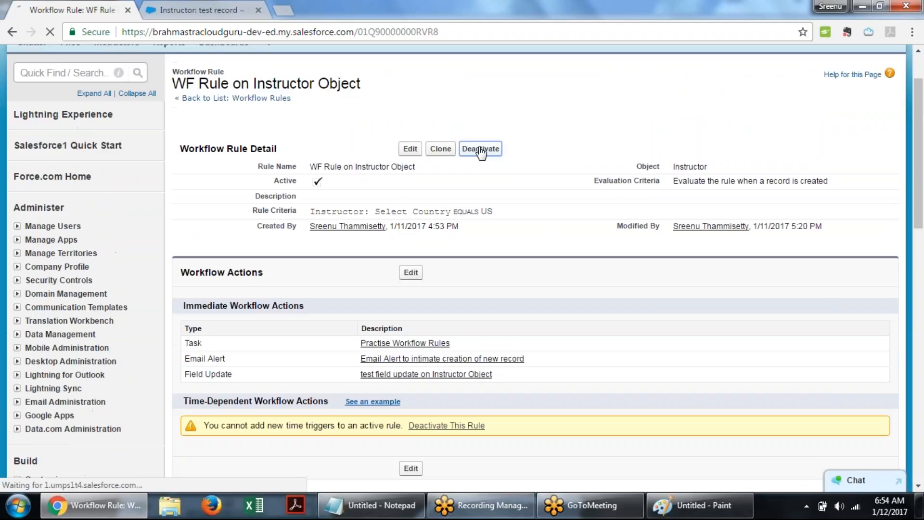